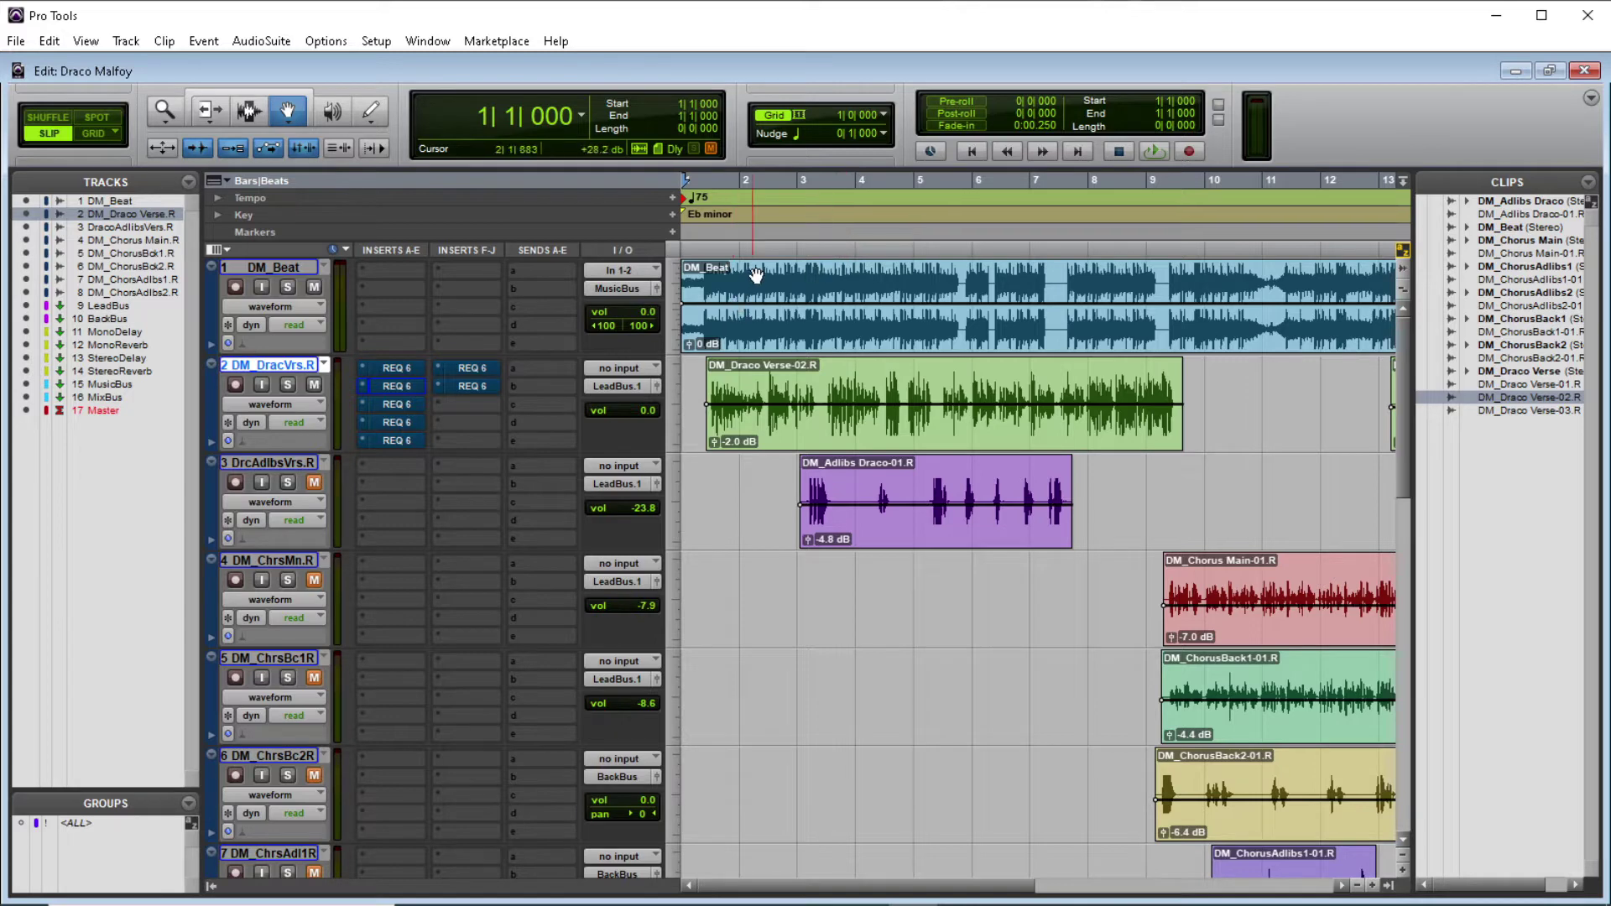
Play the session's beat and verse from the start through the verse, and stop playback.
key(space)
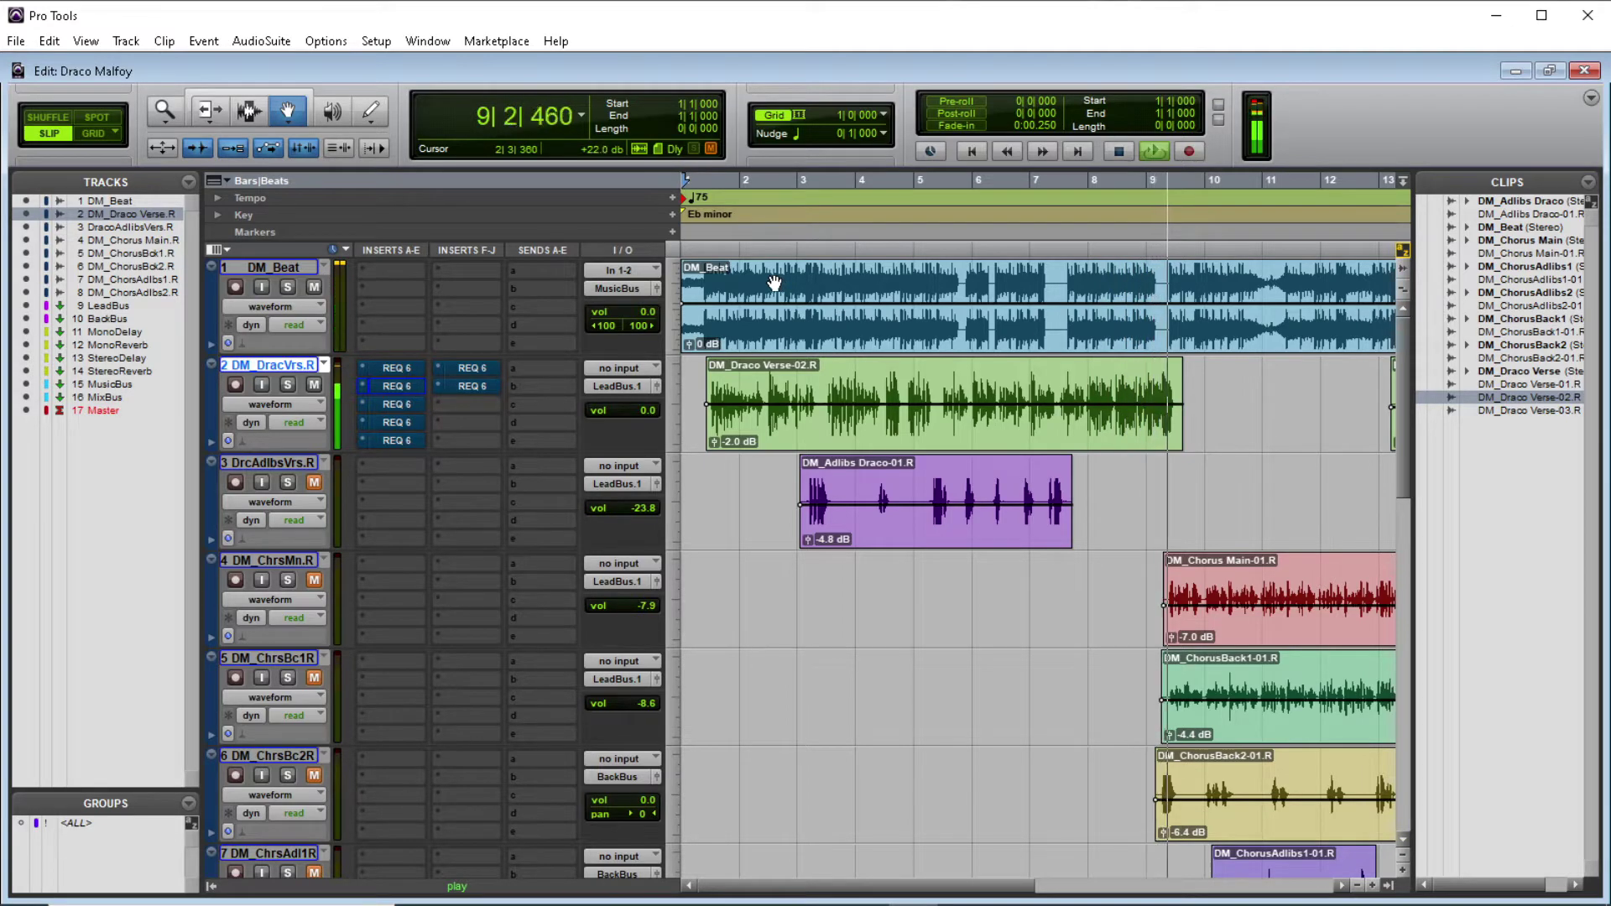
key(space)
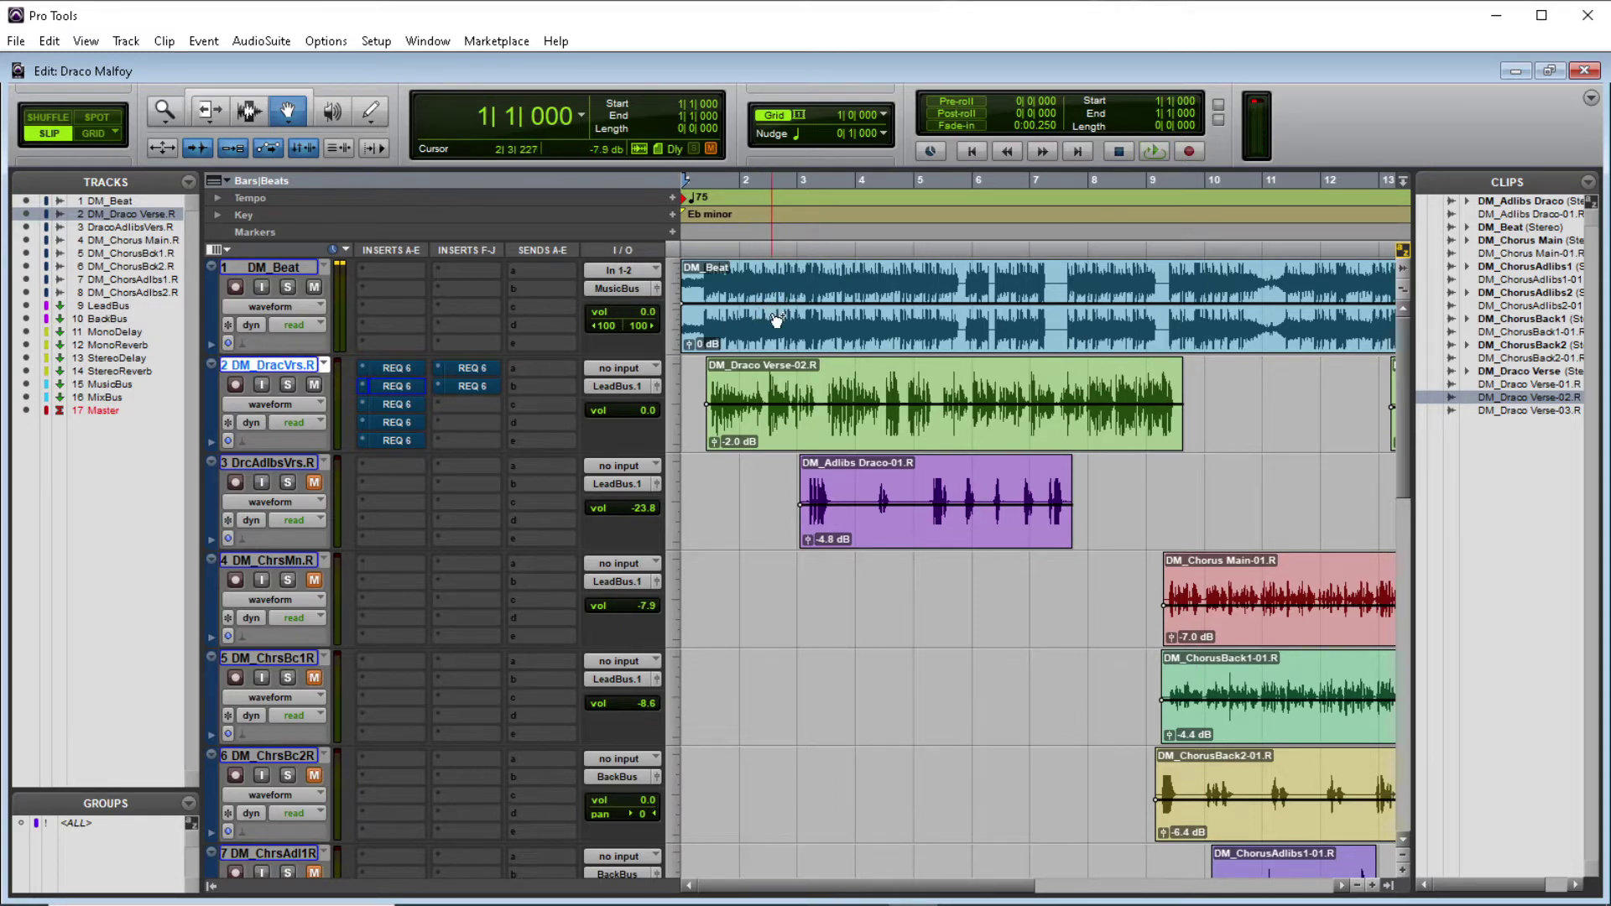
Open the 20–85 Hz REQ 6 insert on the DM_Draco Verse track, take it out of bypass, and select the verse clip.
click(391, 385)
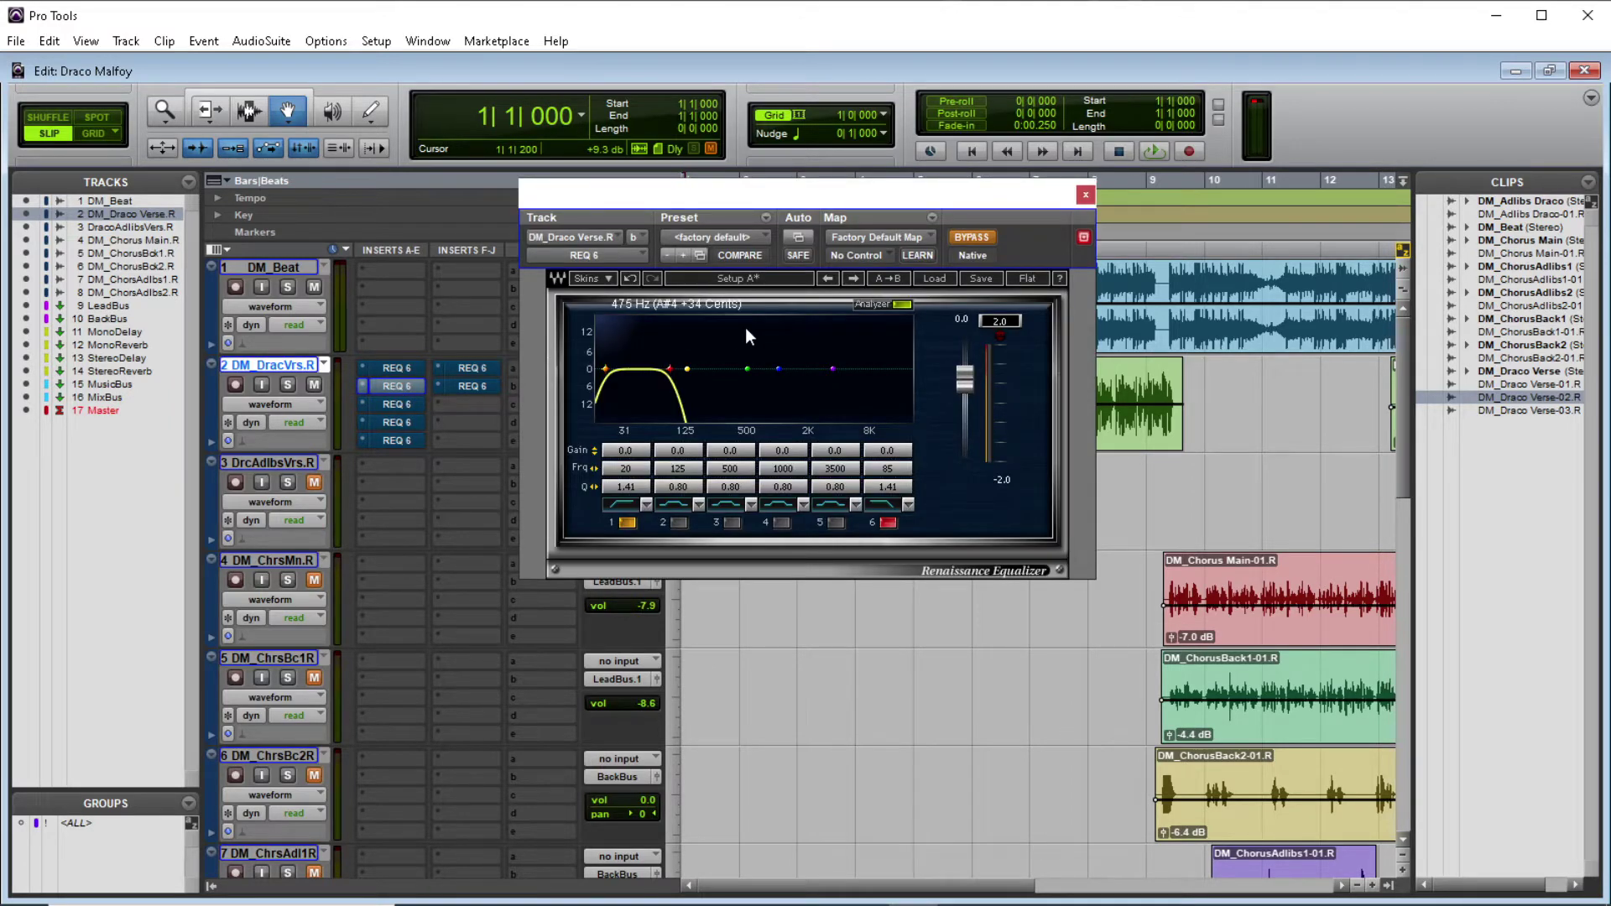
click(961, 236)
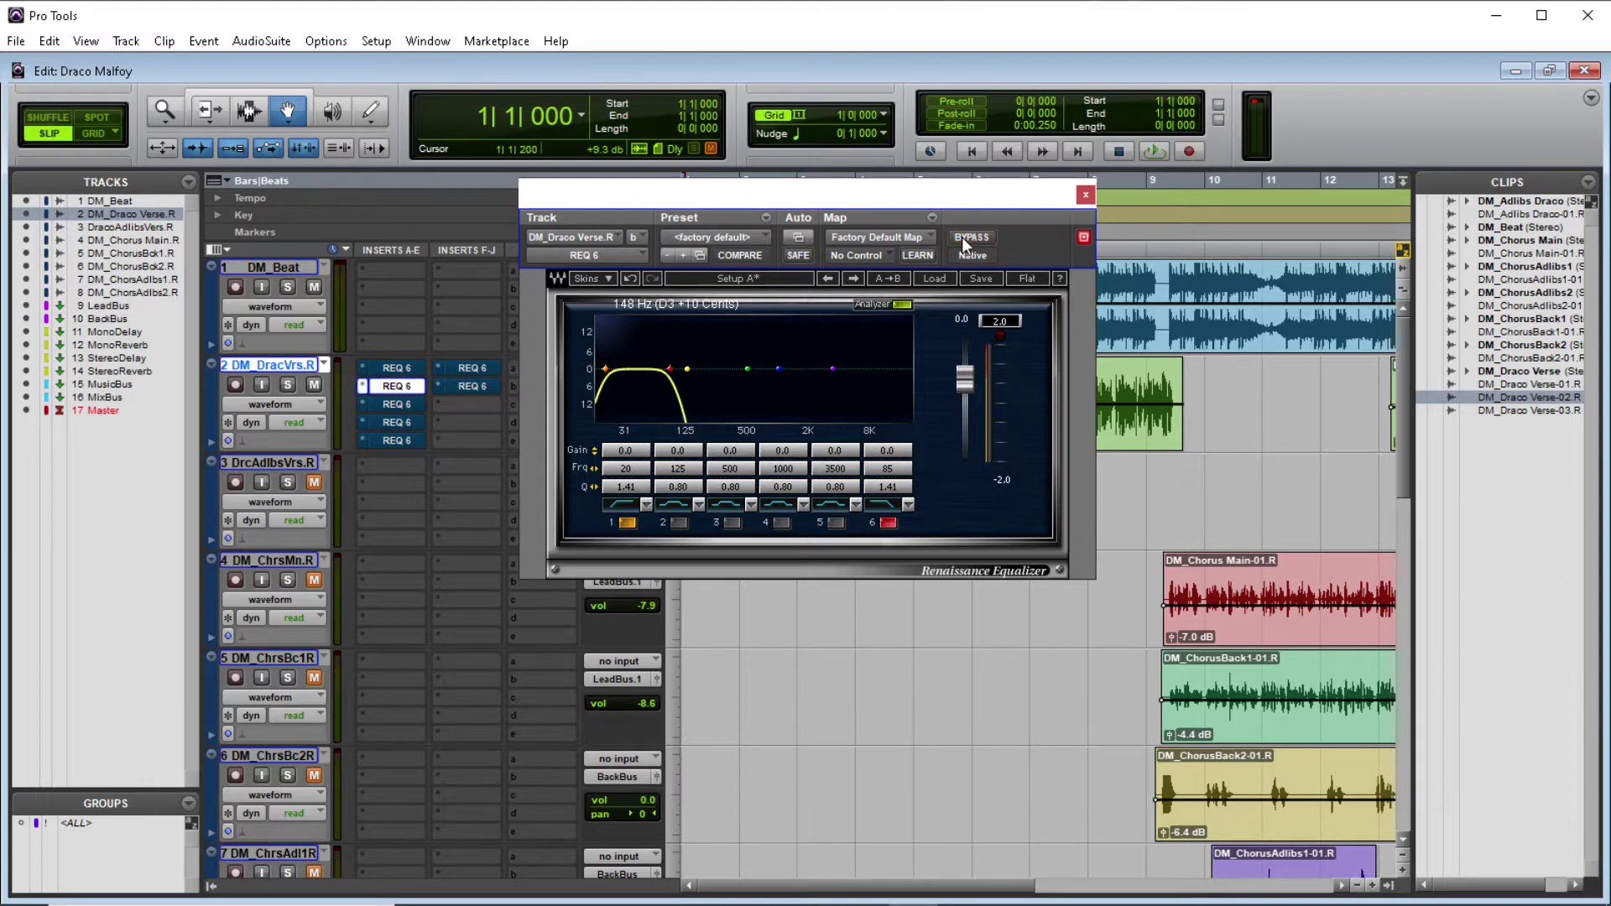
key(space)
drag(804, 198, 707, 283)
key(space)
click(760, 388)
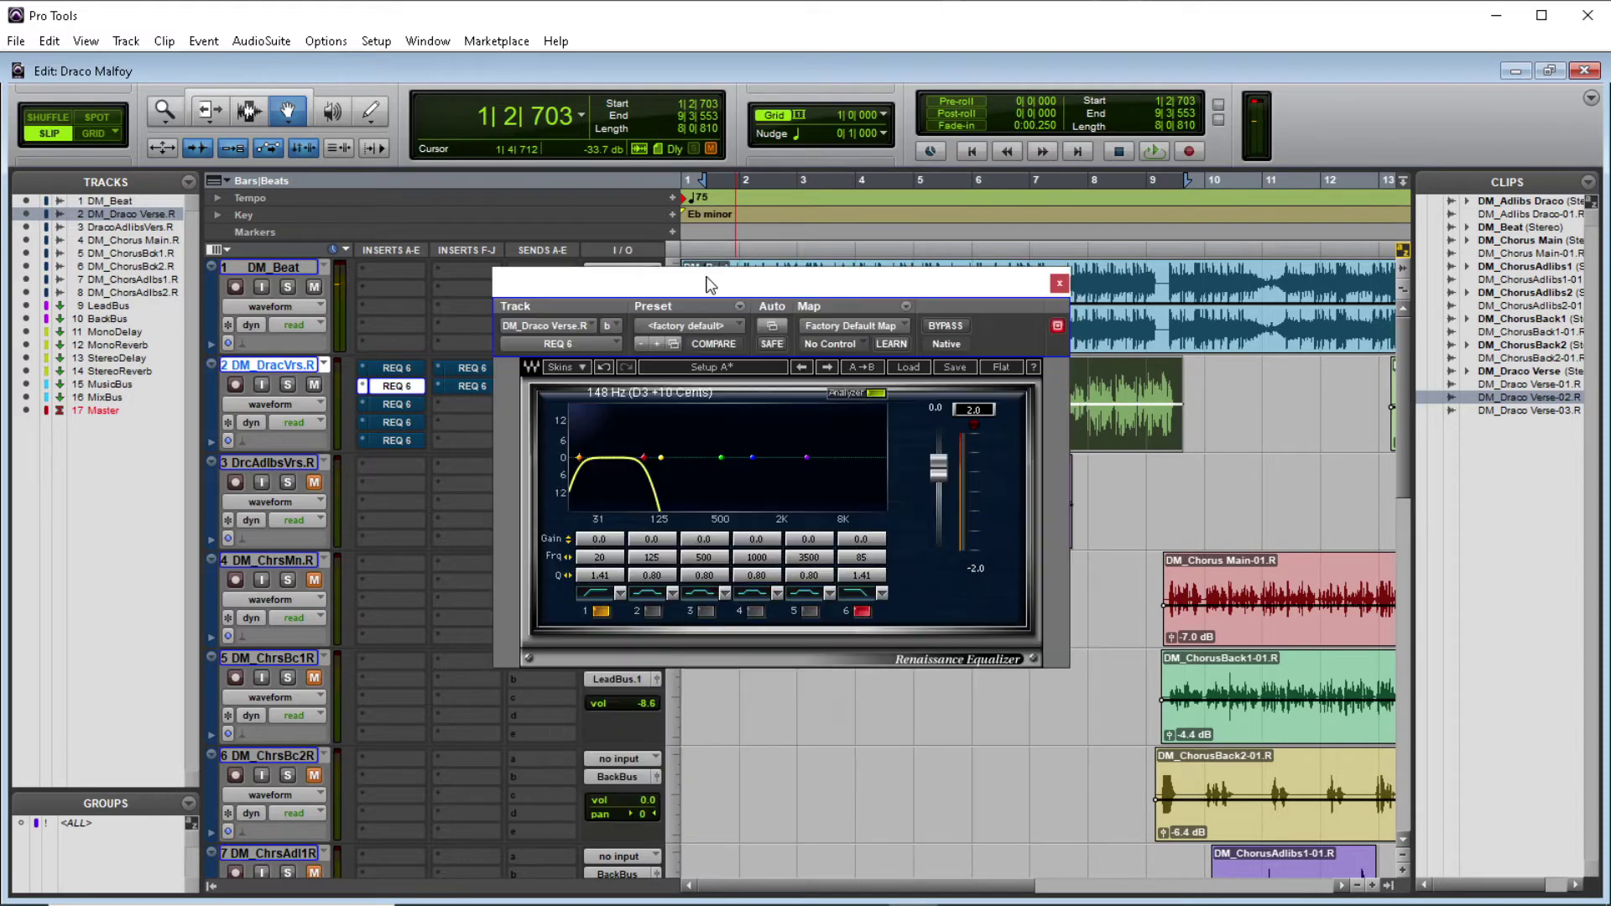
Mute the DM_Beat track and play the verse clip through the 20–85 Hz filter.
key(space)
drag(398, 245, 468, 400)
key(space)
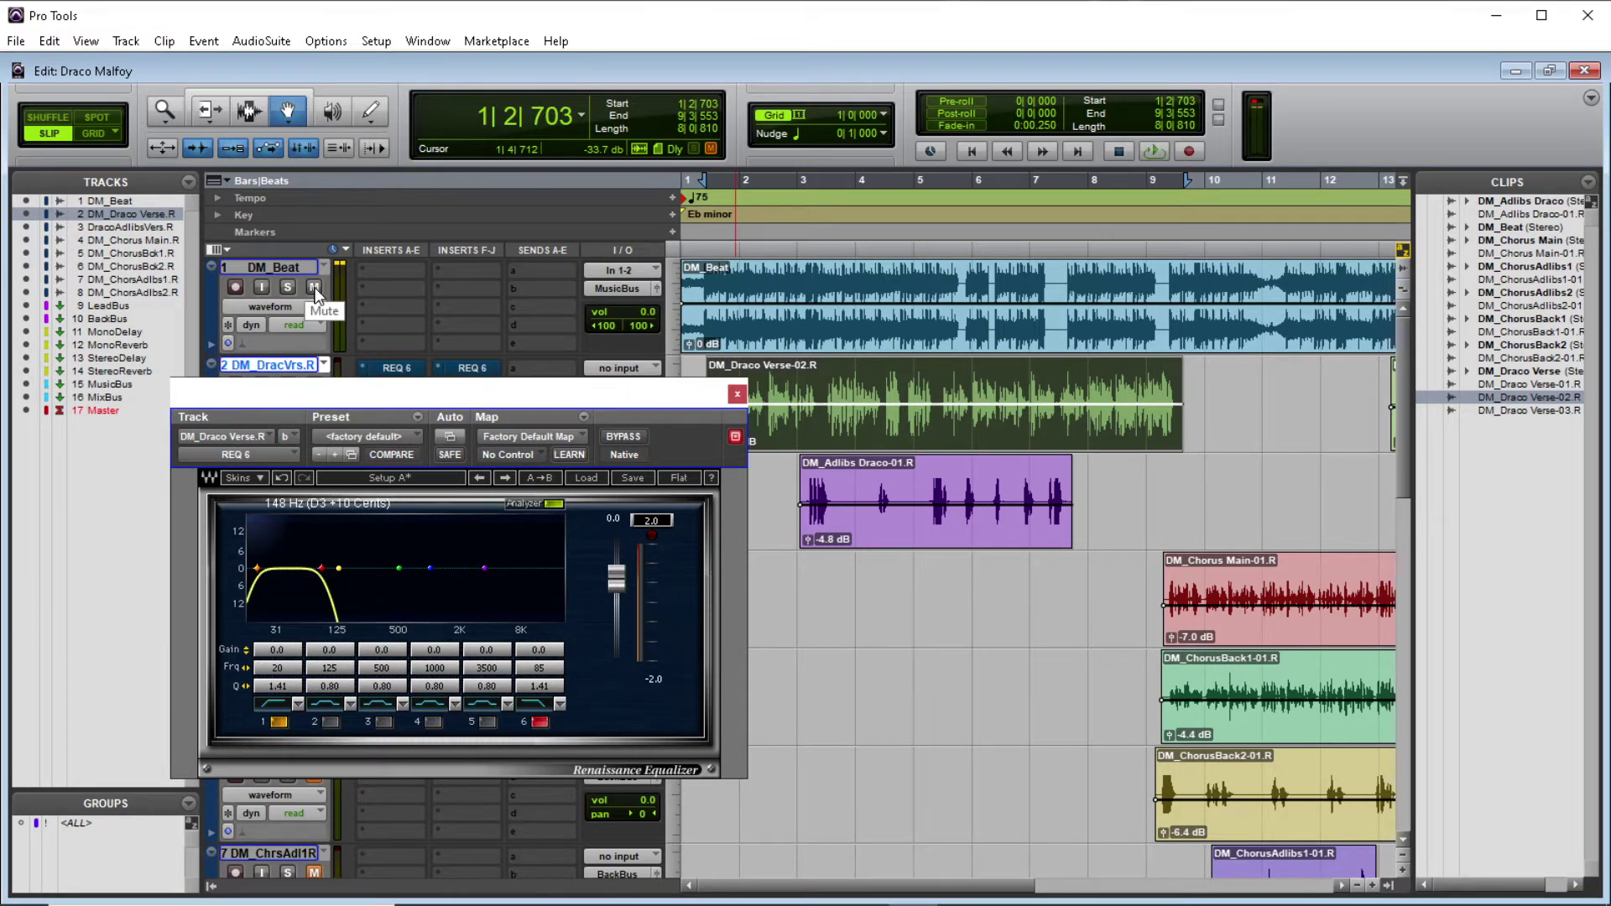
drag(378, 396, 359, 307)
key(space)
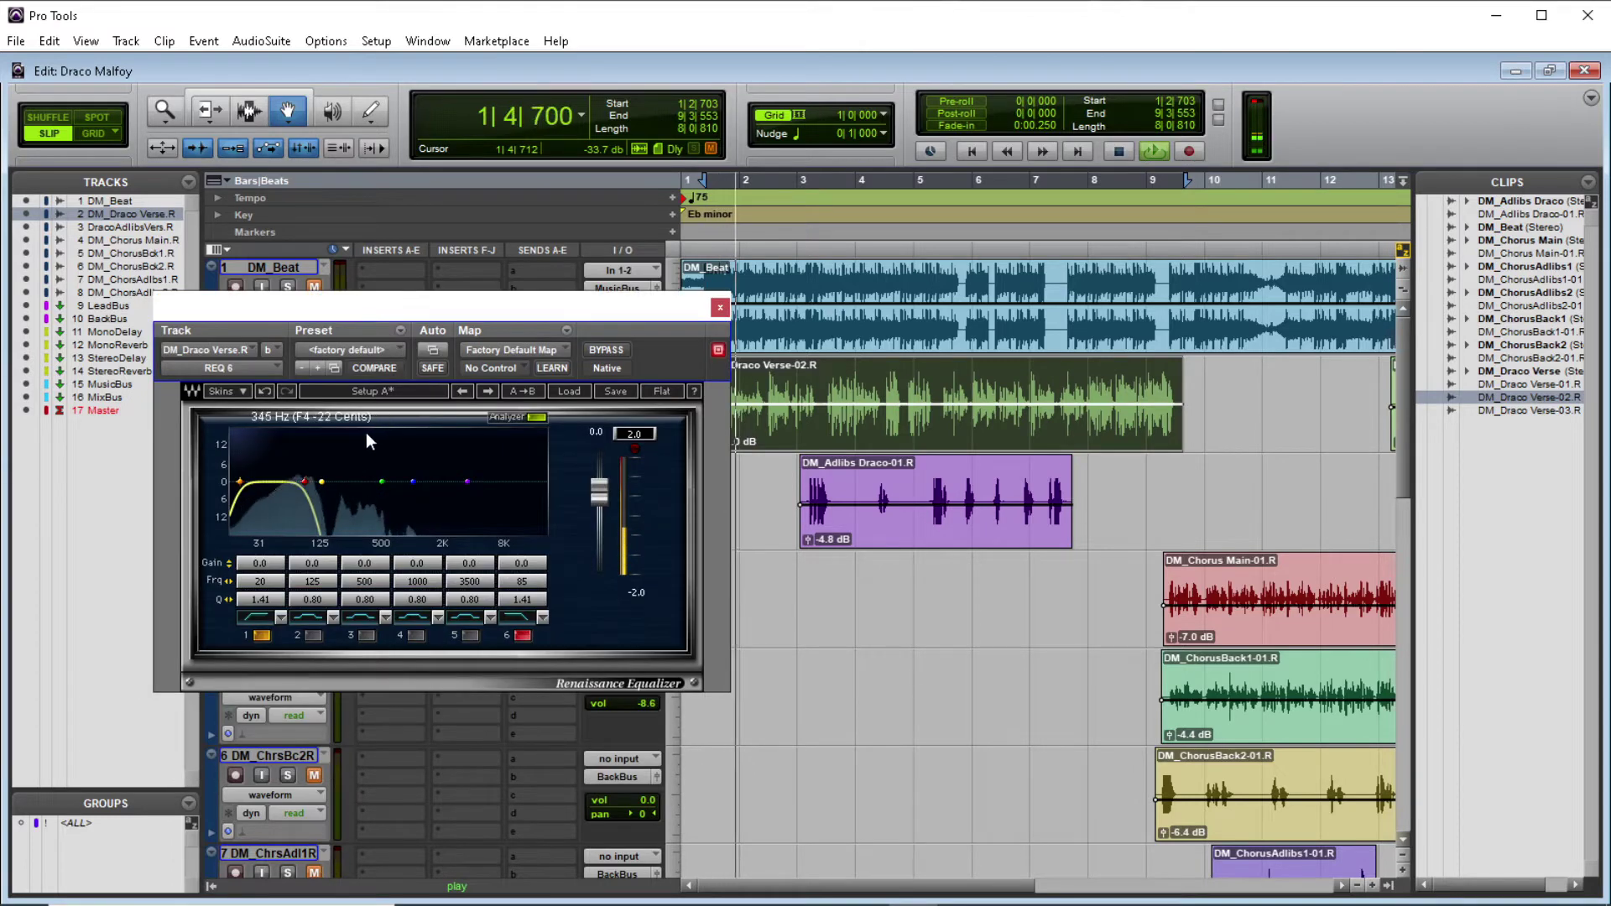
Raise the verse track's volume to +7.8 during playback, reset it to 0.0, and stop playback.
drag(421, 310, 431, 500)
drag(643, 411, 641, 396)
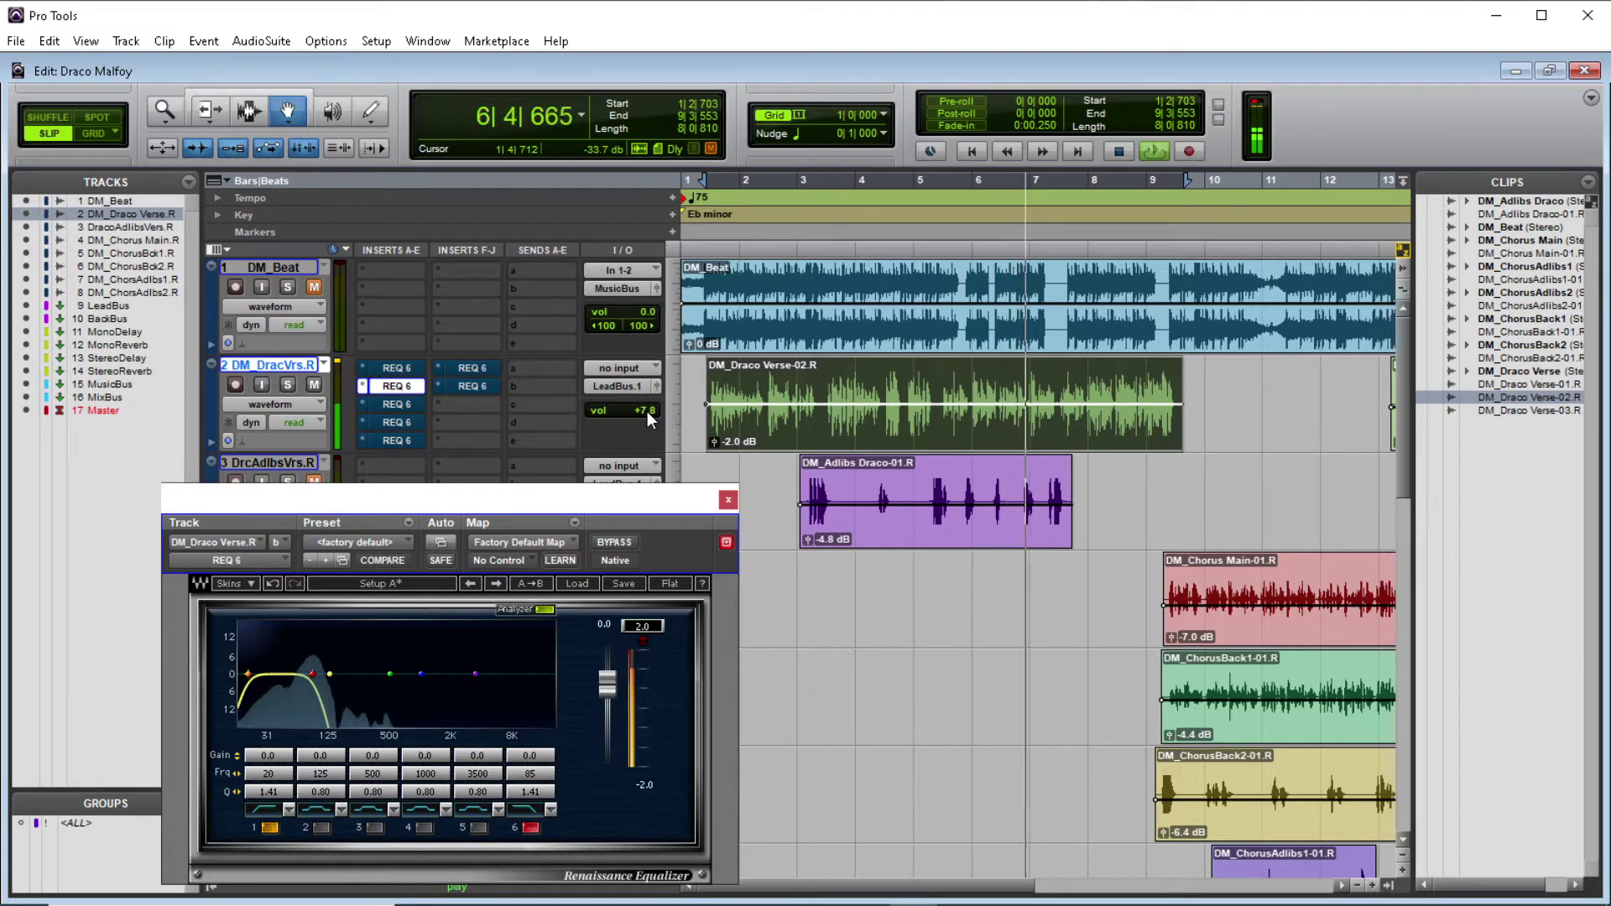
key(alt)
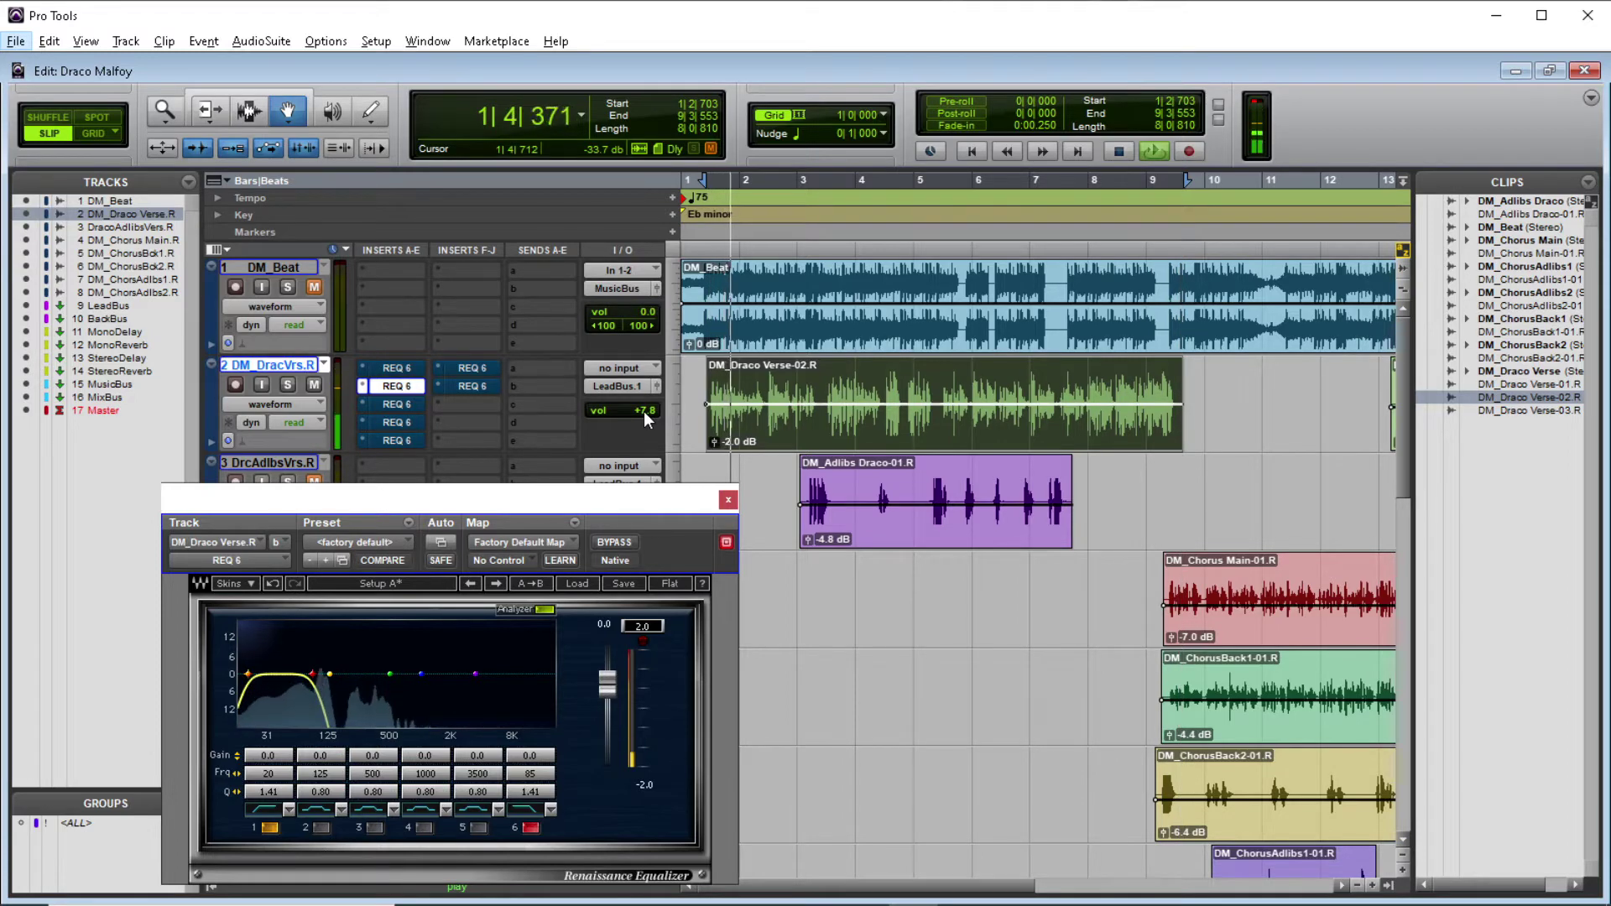
alt+click(642, 412)
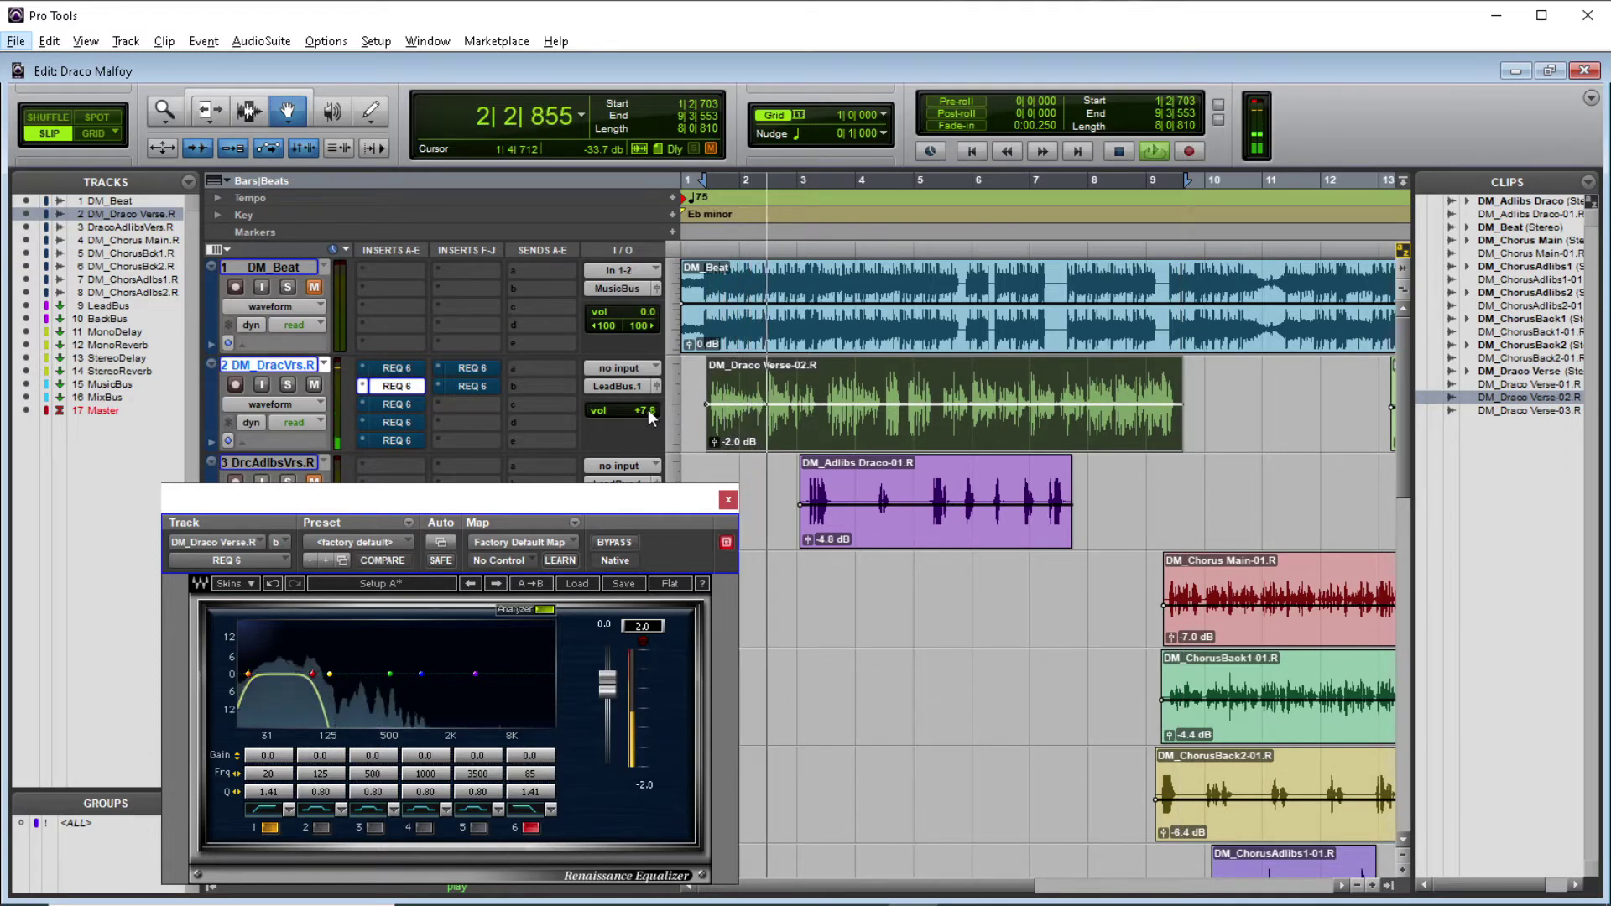
key(space)
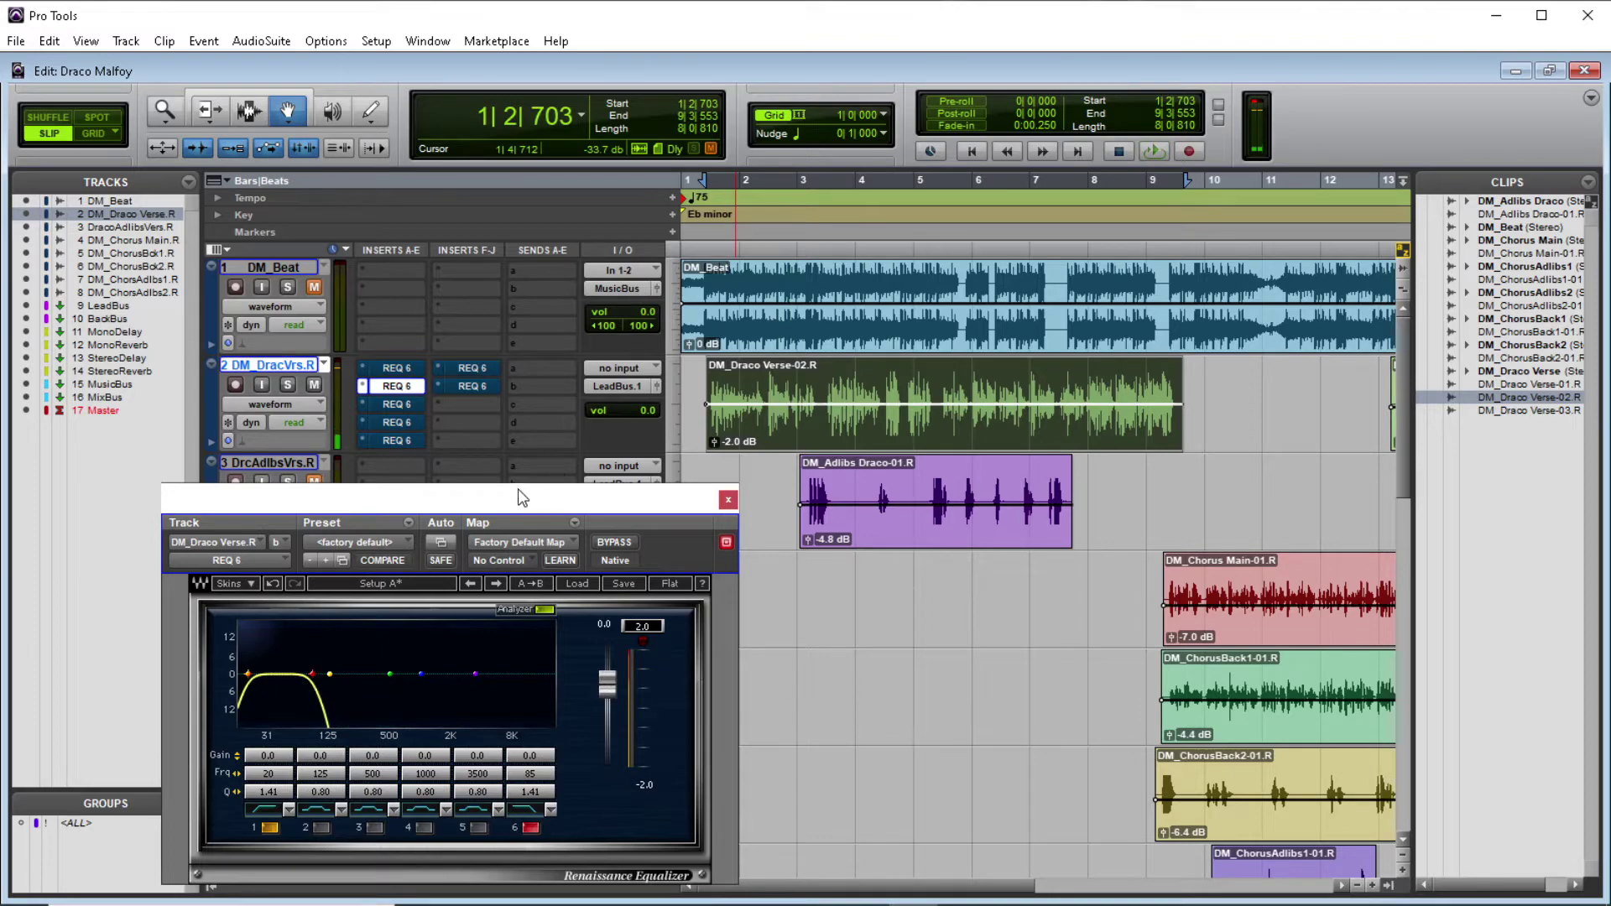
Switch the active verse filter from the 20–85 Hz REQ 6 to the 100–300 Hz one and audition the clip.
drag(527, 490, 611, 434)
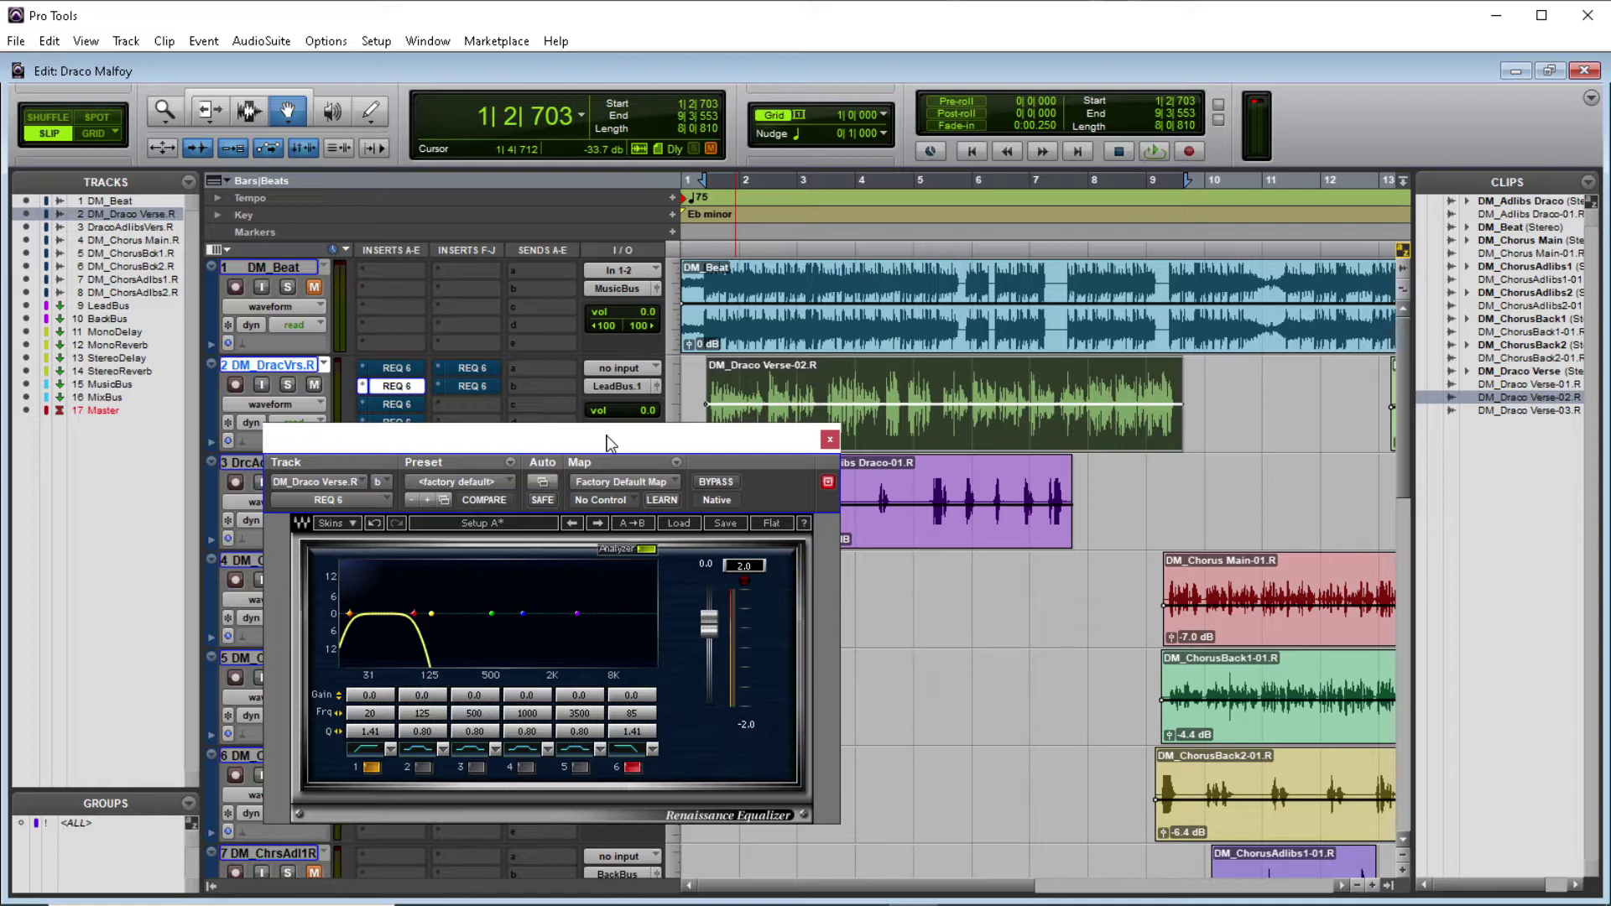
click(400, 404)
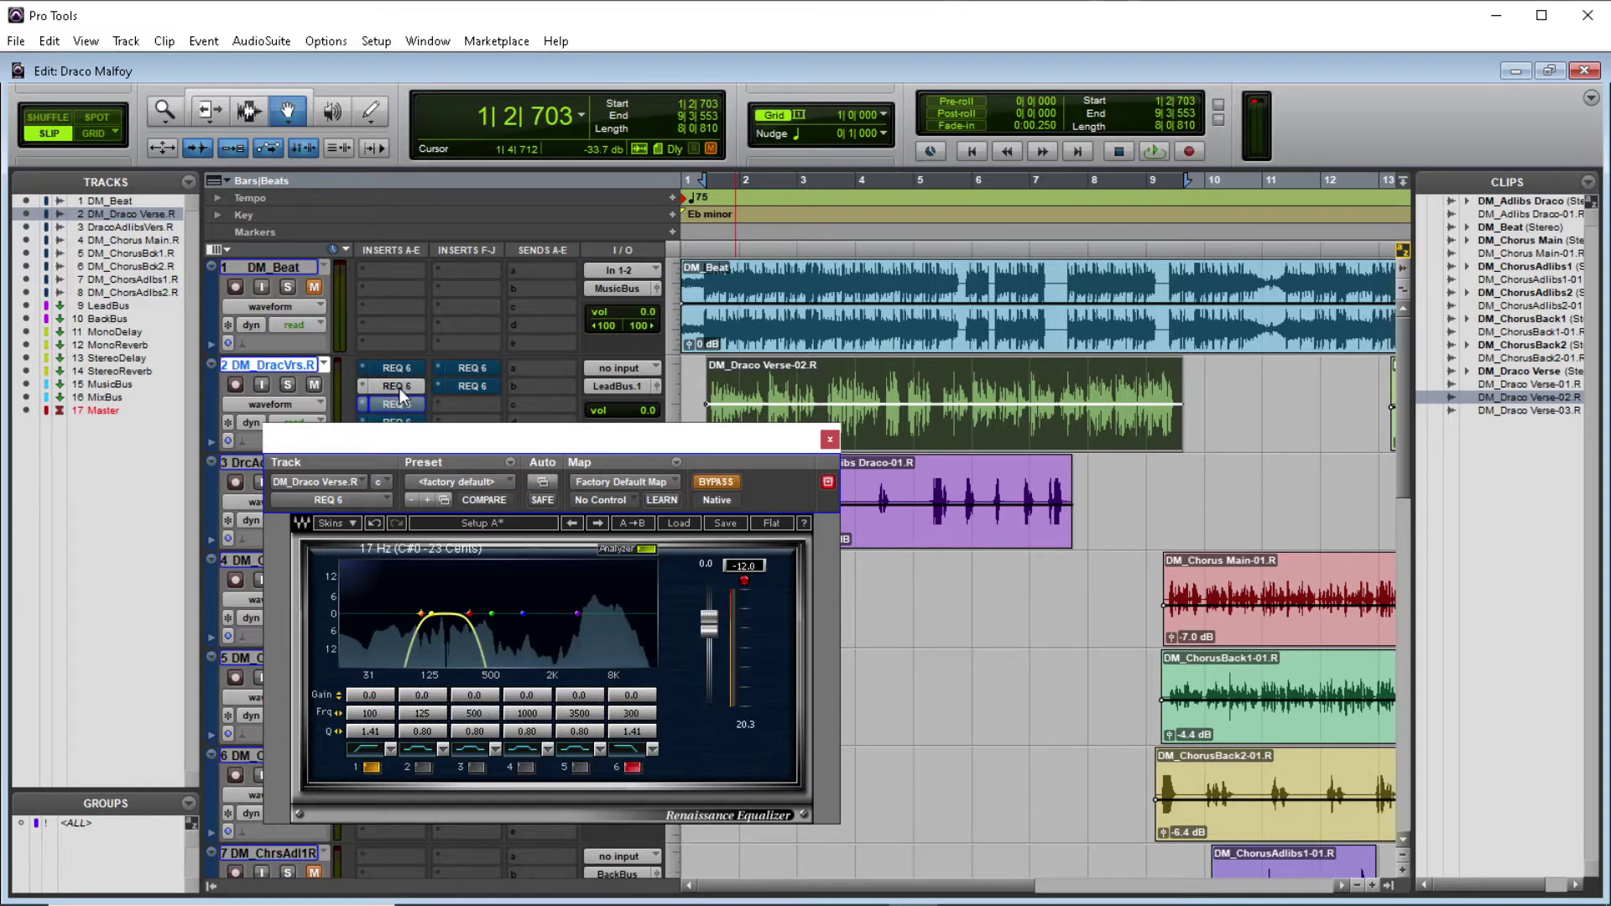
click(710, 482)
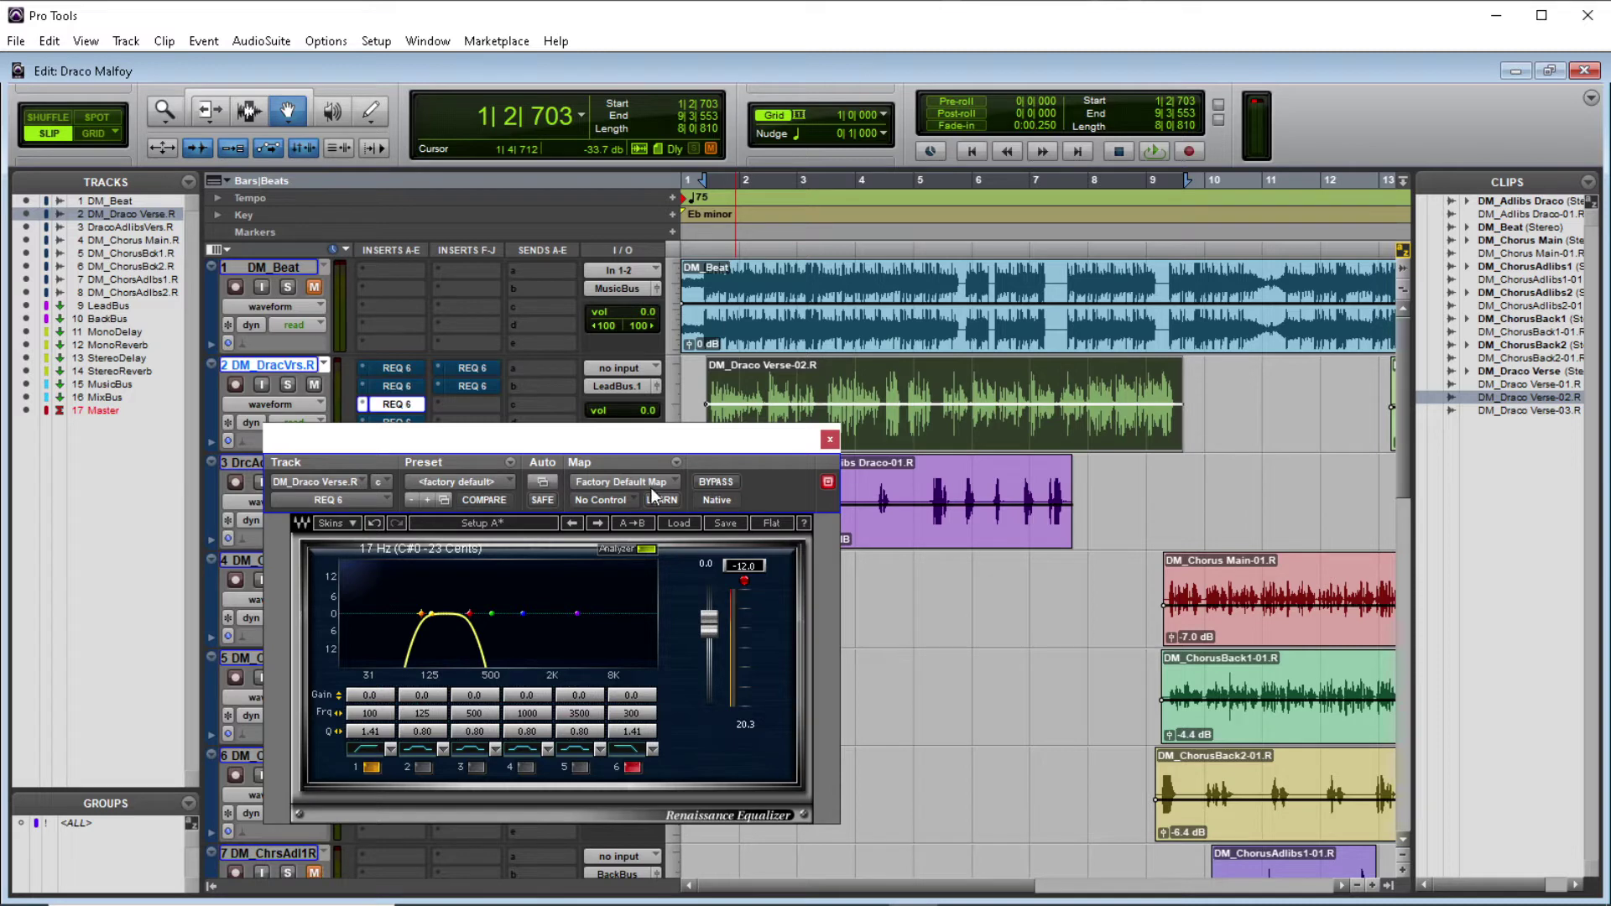
key(space)
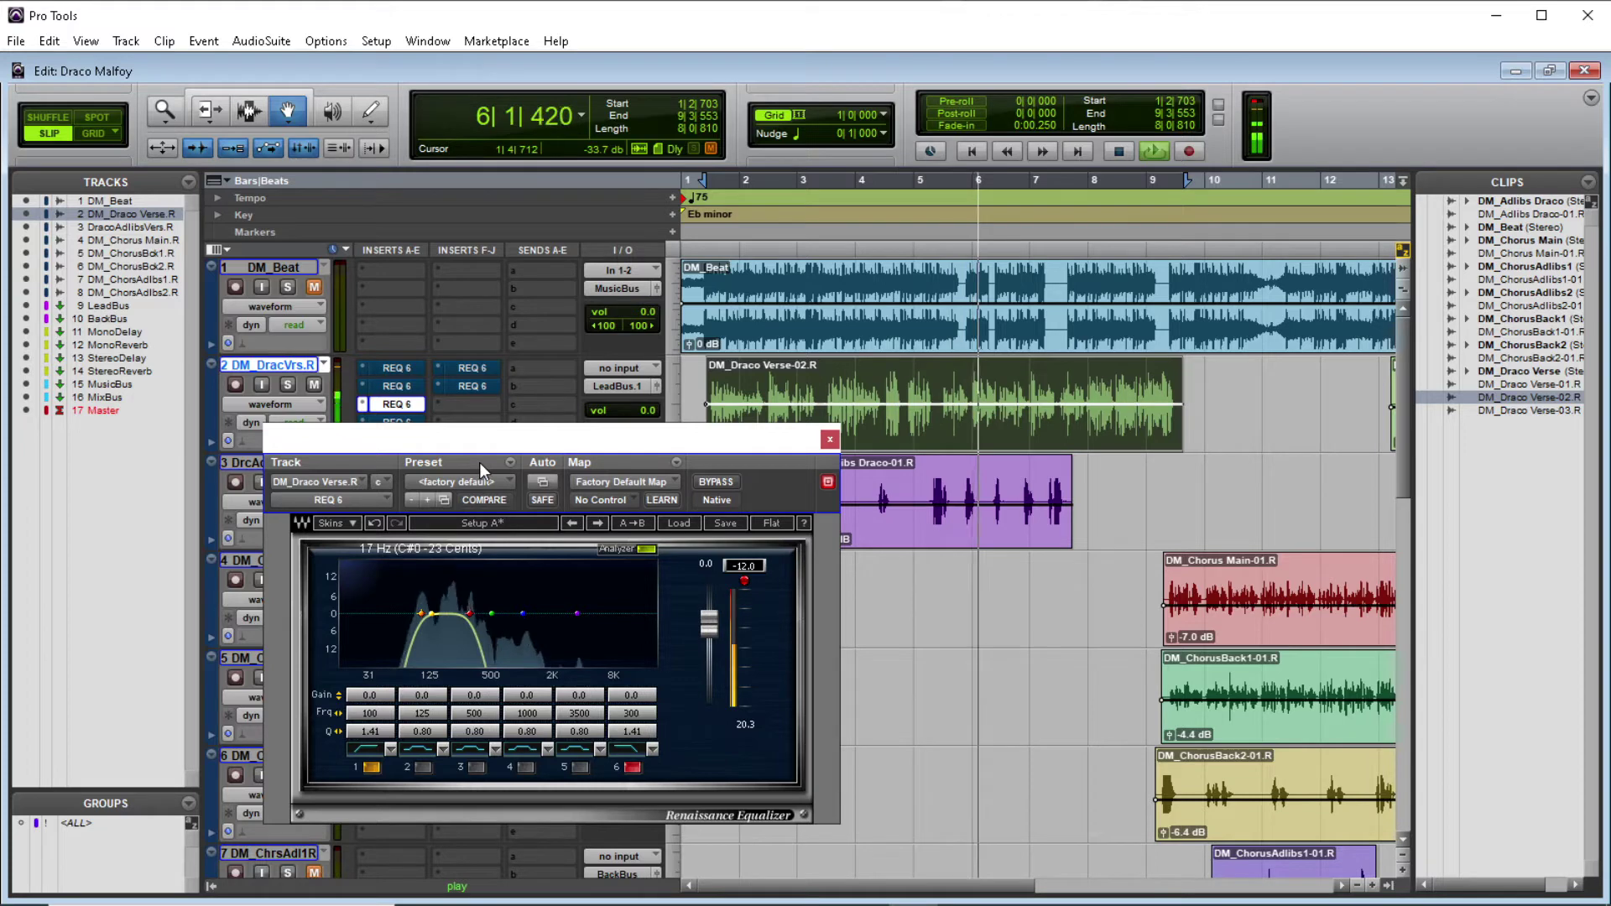
key(space)
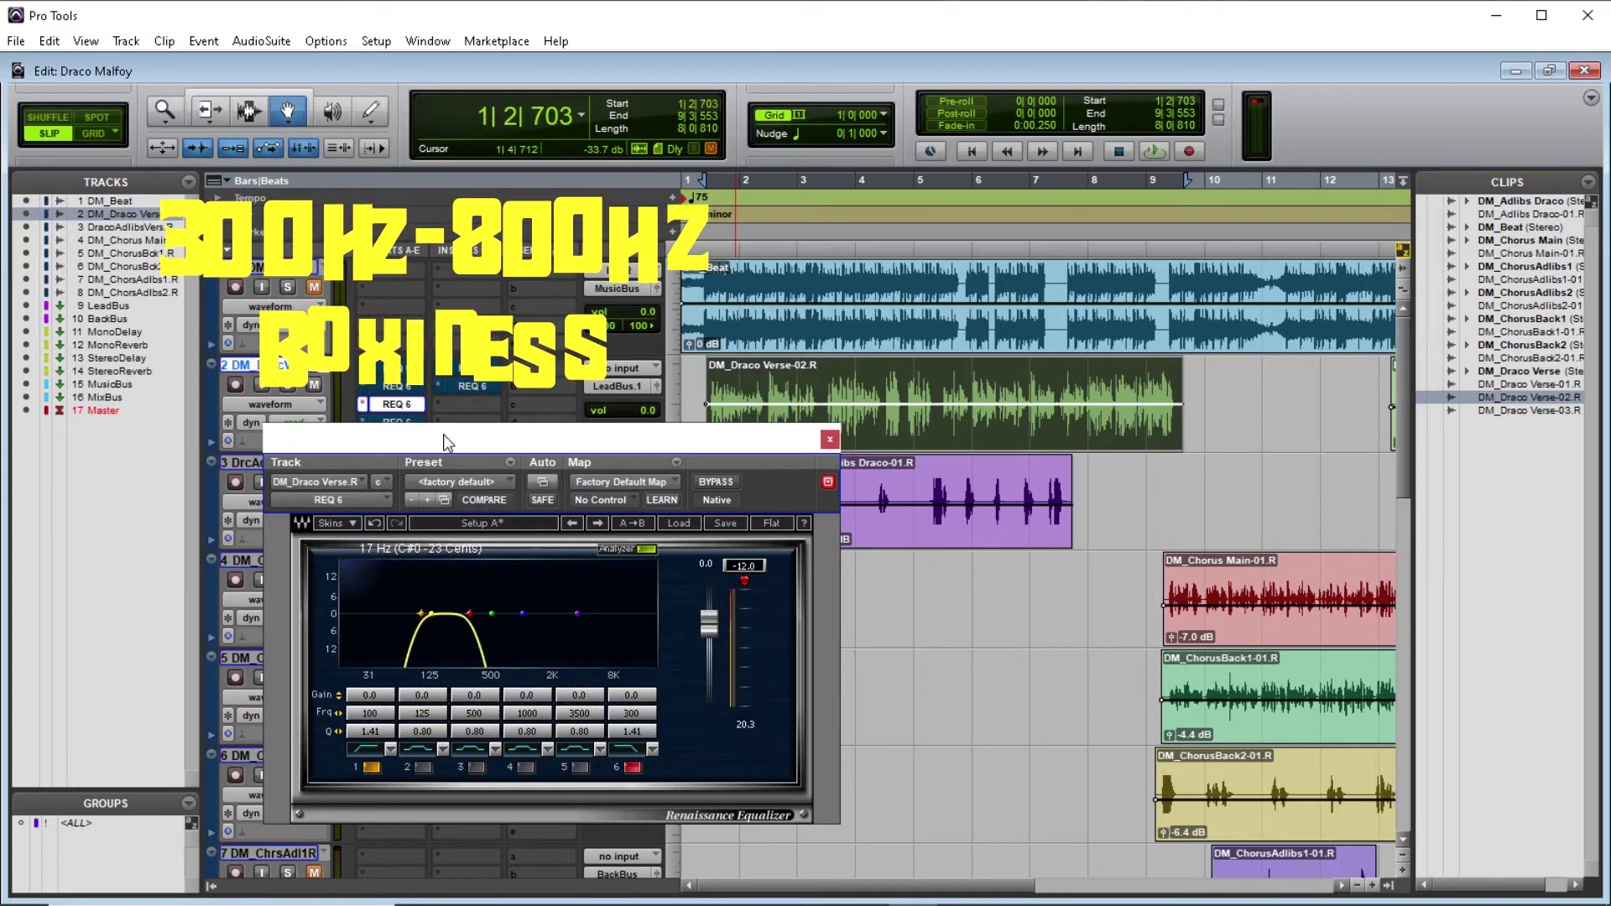
Close the 100–300 Hz equalizer, open the verse track's 300–800 Hz REQ 6 insert, and audition the clip.
drag(817, 434, 987, 396)
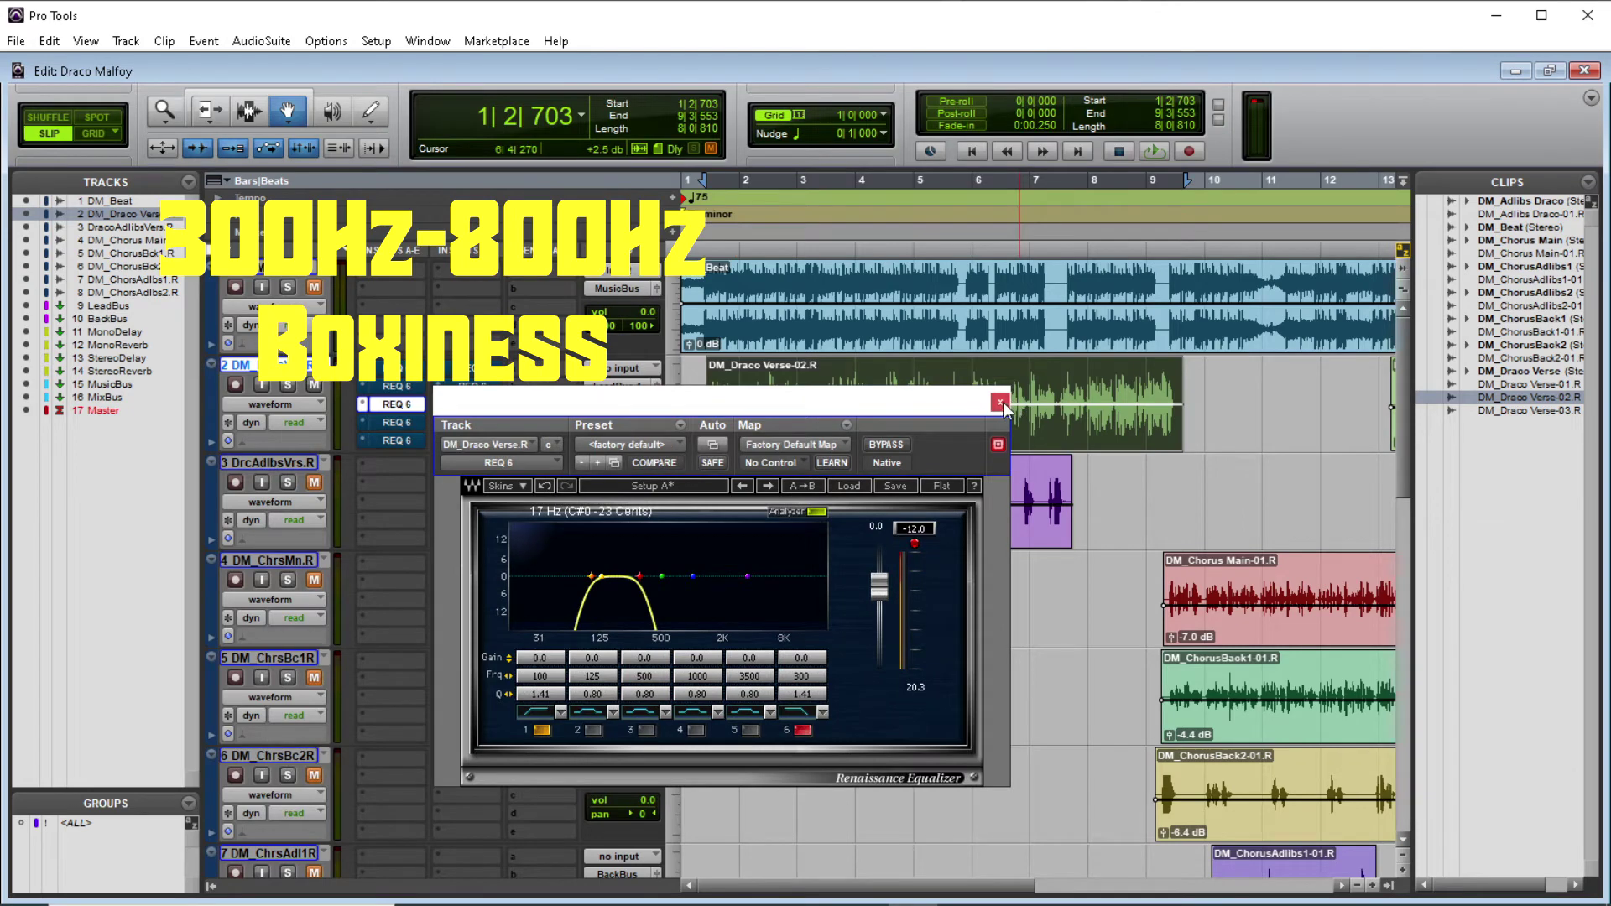
click(999, 402)
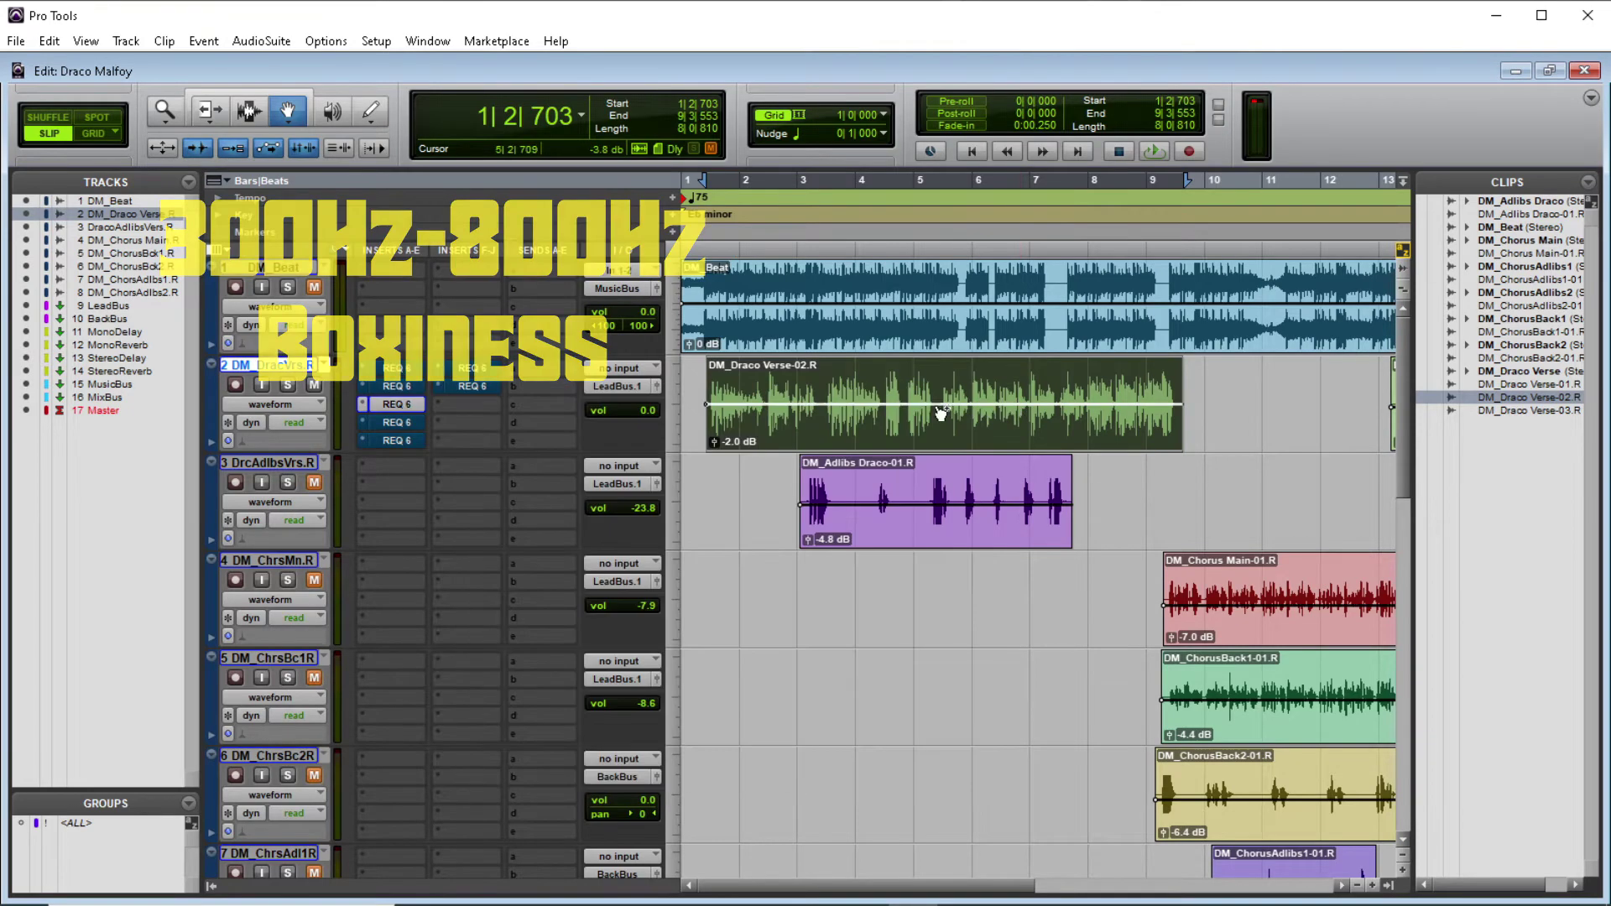
click(406, 422)
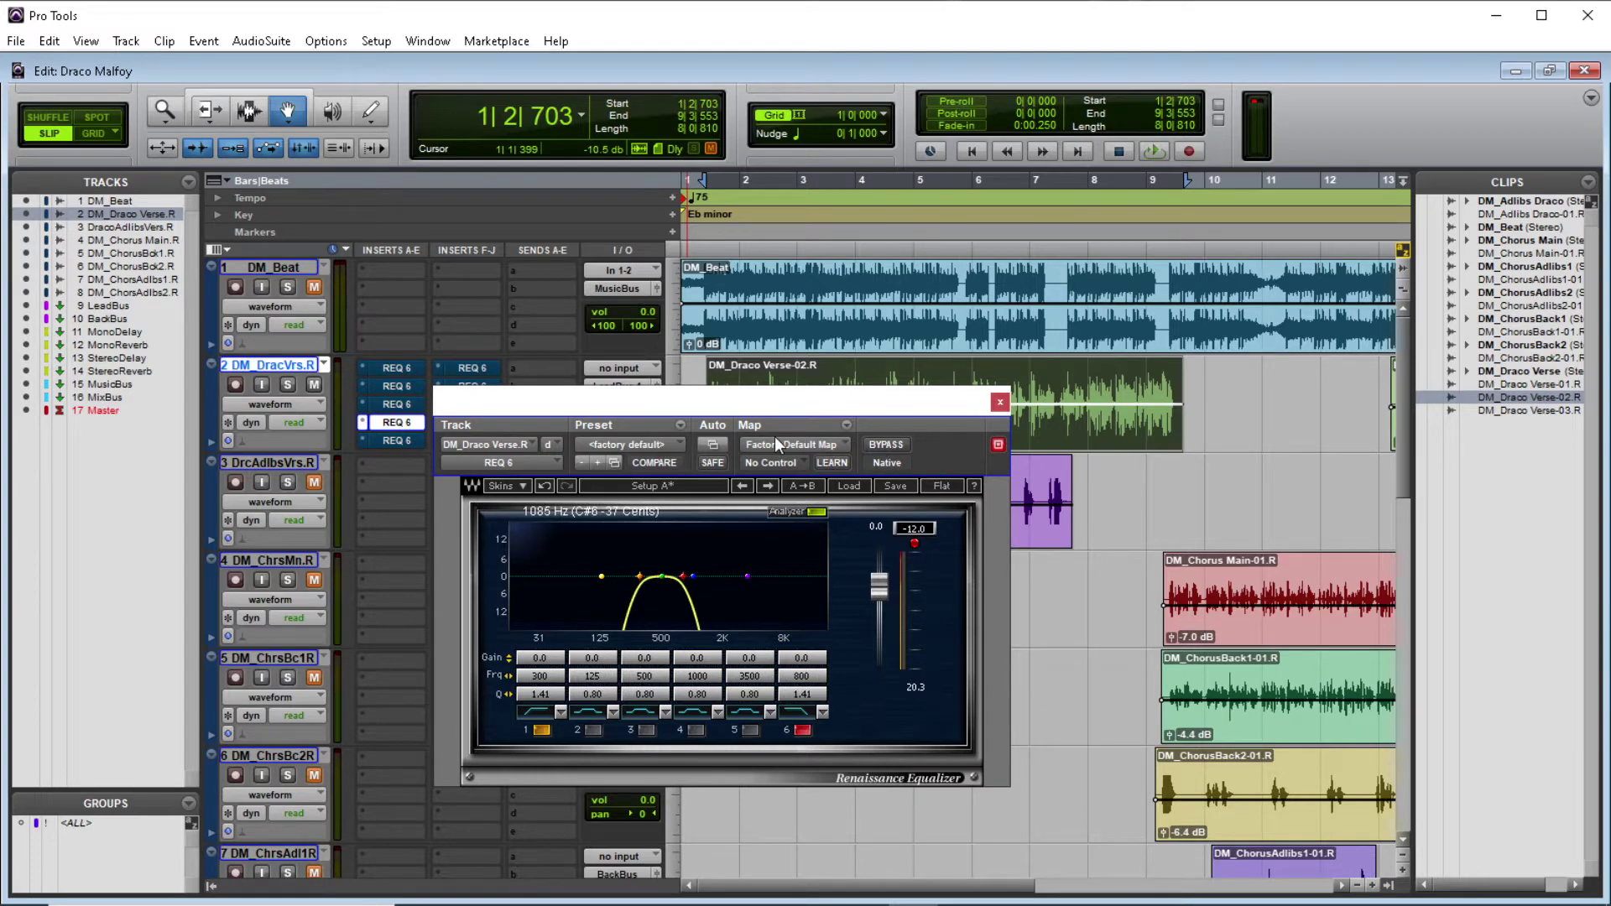
key(space)
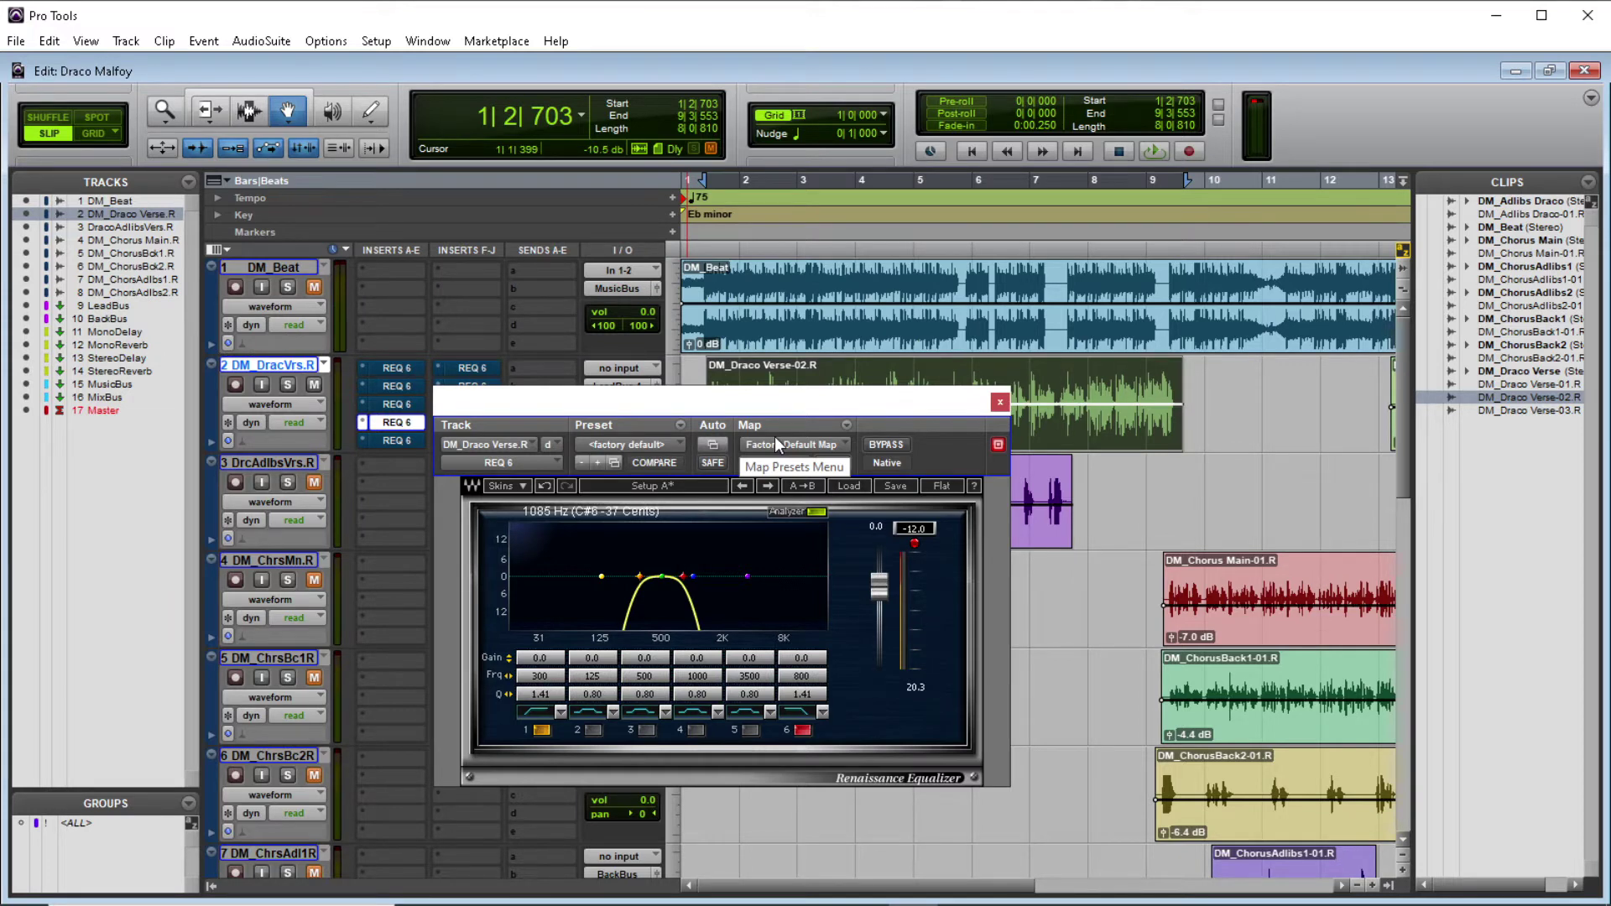
Reopen the 300–800 Hz REQ 6 on the verse track and bypass it.
click(999, 402)
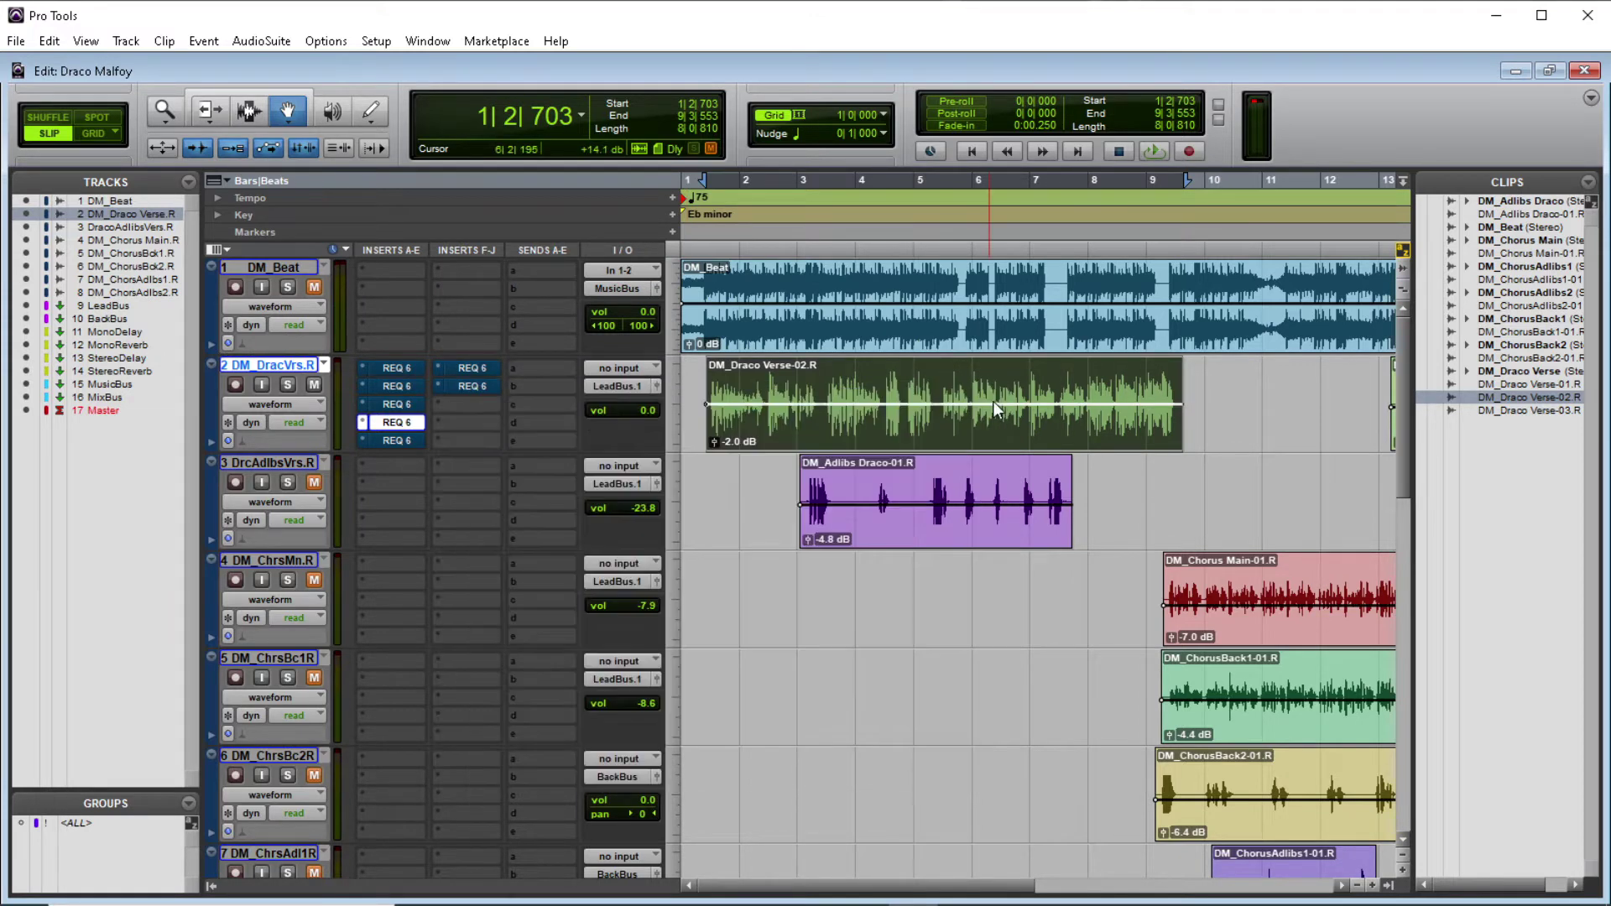
click(405, 424)
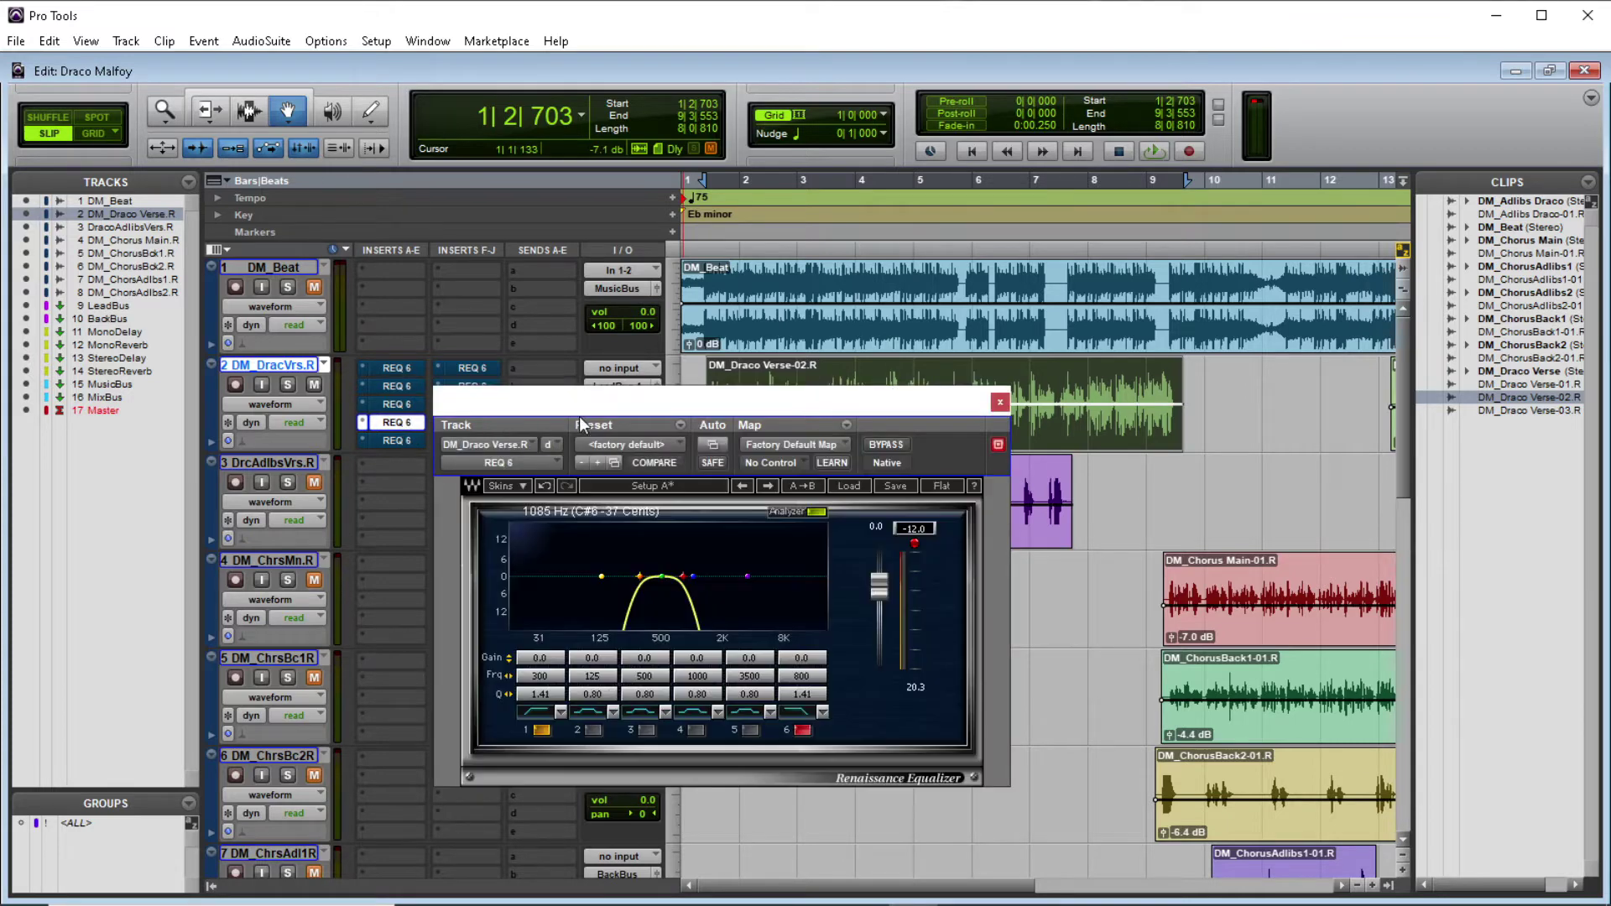
click(877, 447)
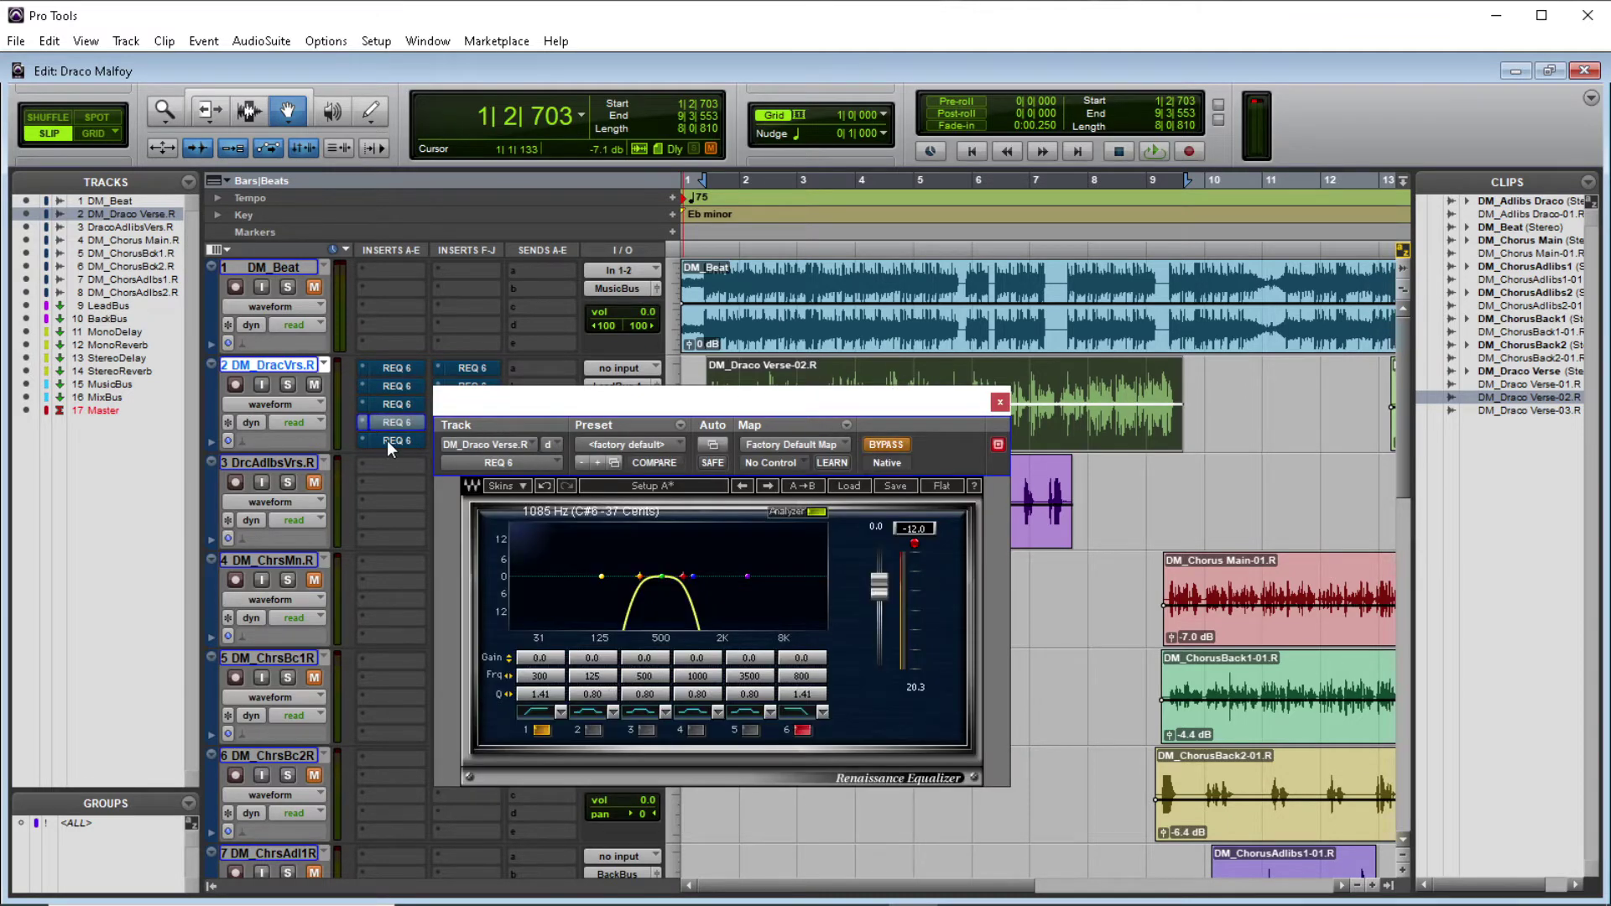
Open the verse track's 1000–4000 Hz REQ 6 insert and audition the verse through it.
click(388, 440)
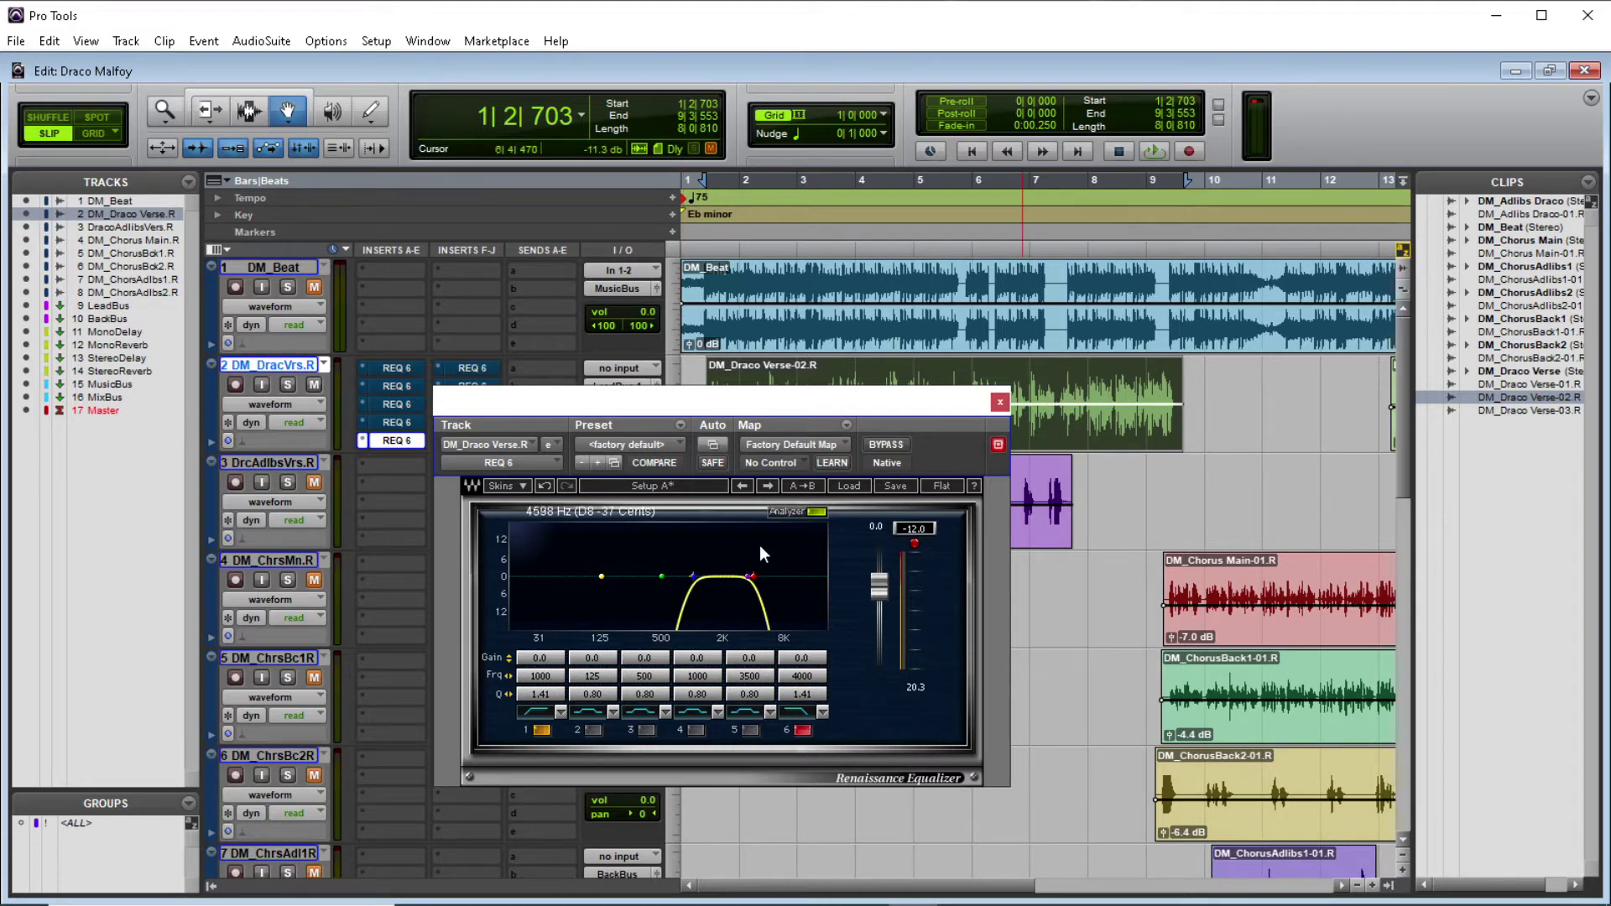
key(space)
key(space)
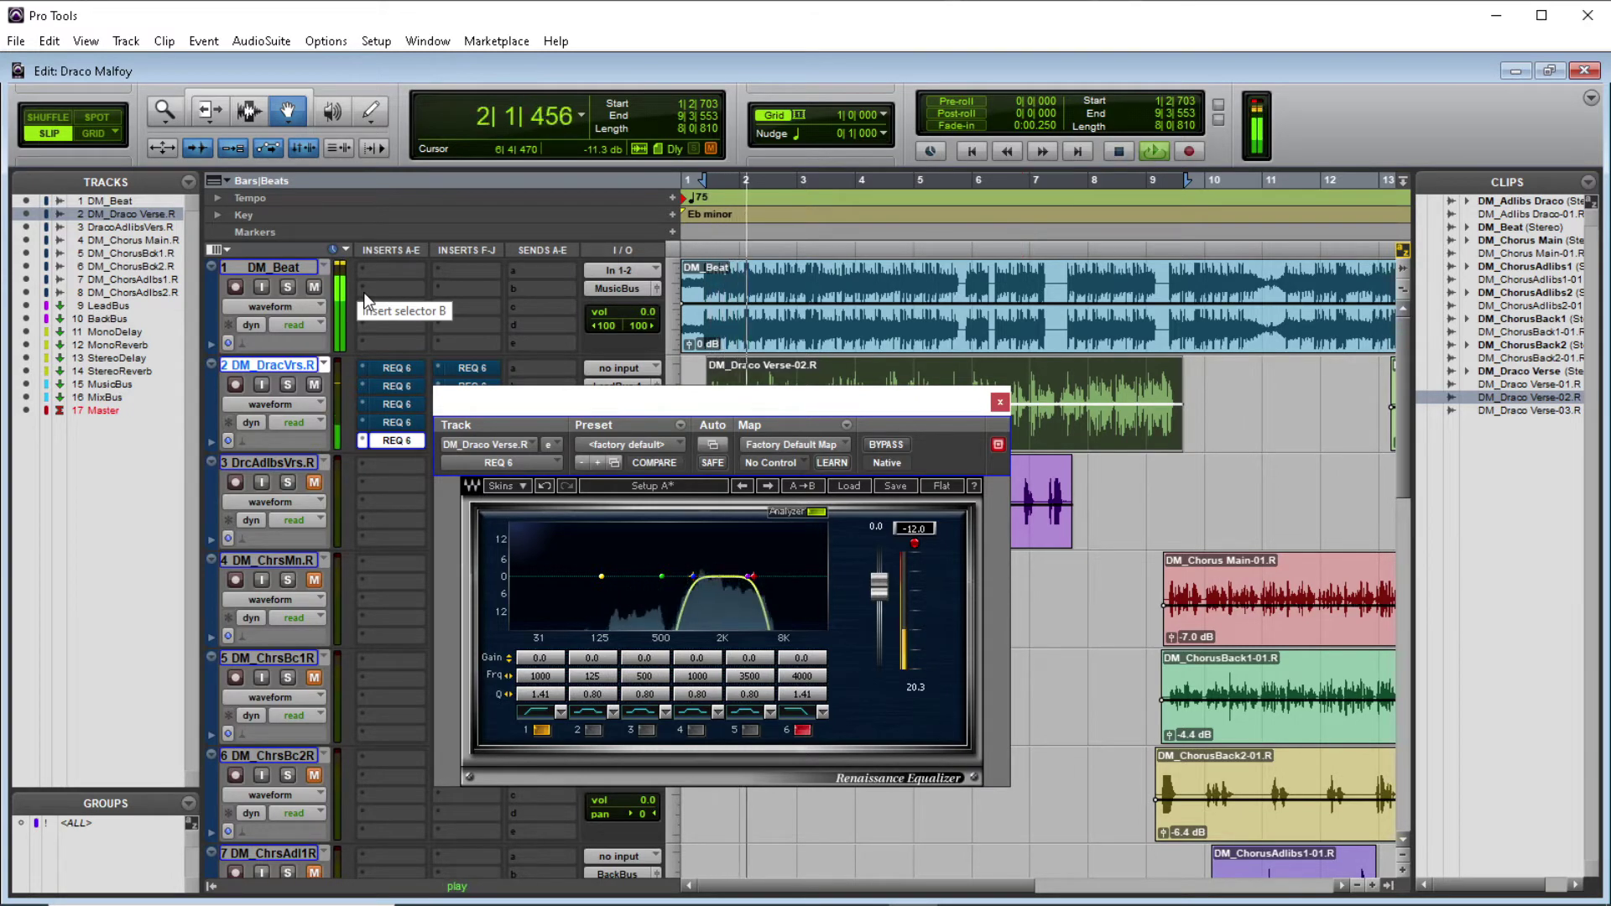
Lower the MusicBus track's volume to -9.8 during playback, return to the verse track, and stop playback.
scroll(357, 401, down, 2)
scroll(373, 410, up, 2)
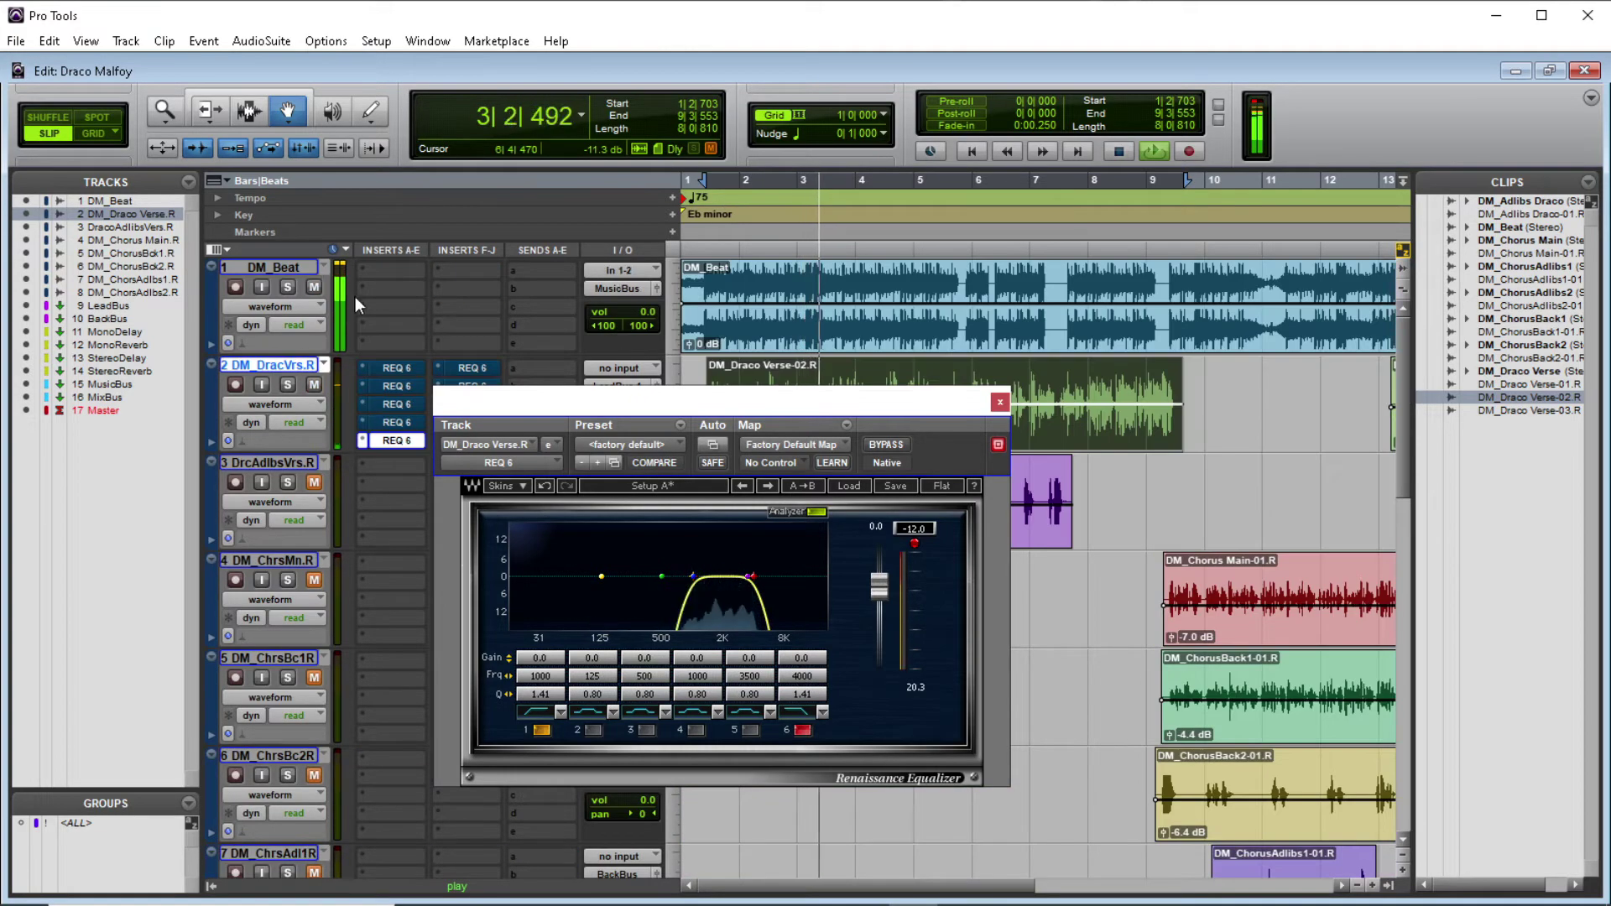
scroll(376, 456, down, 6)
scroll(379, 462, down, 3)
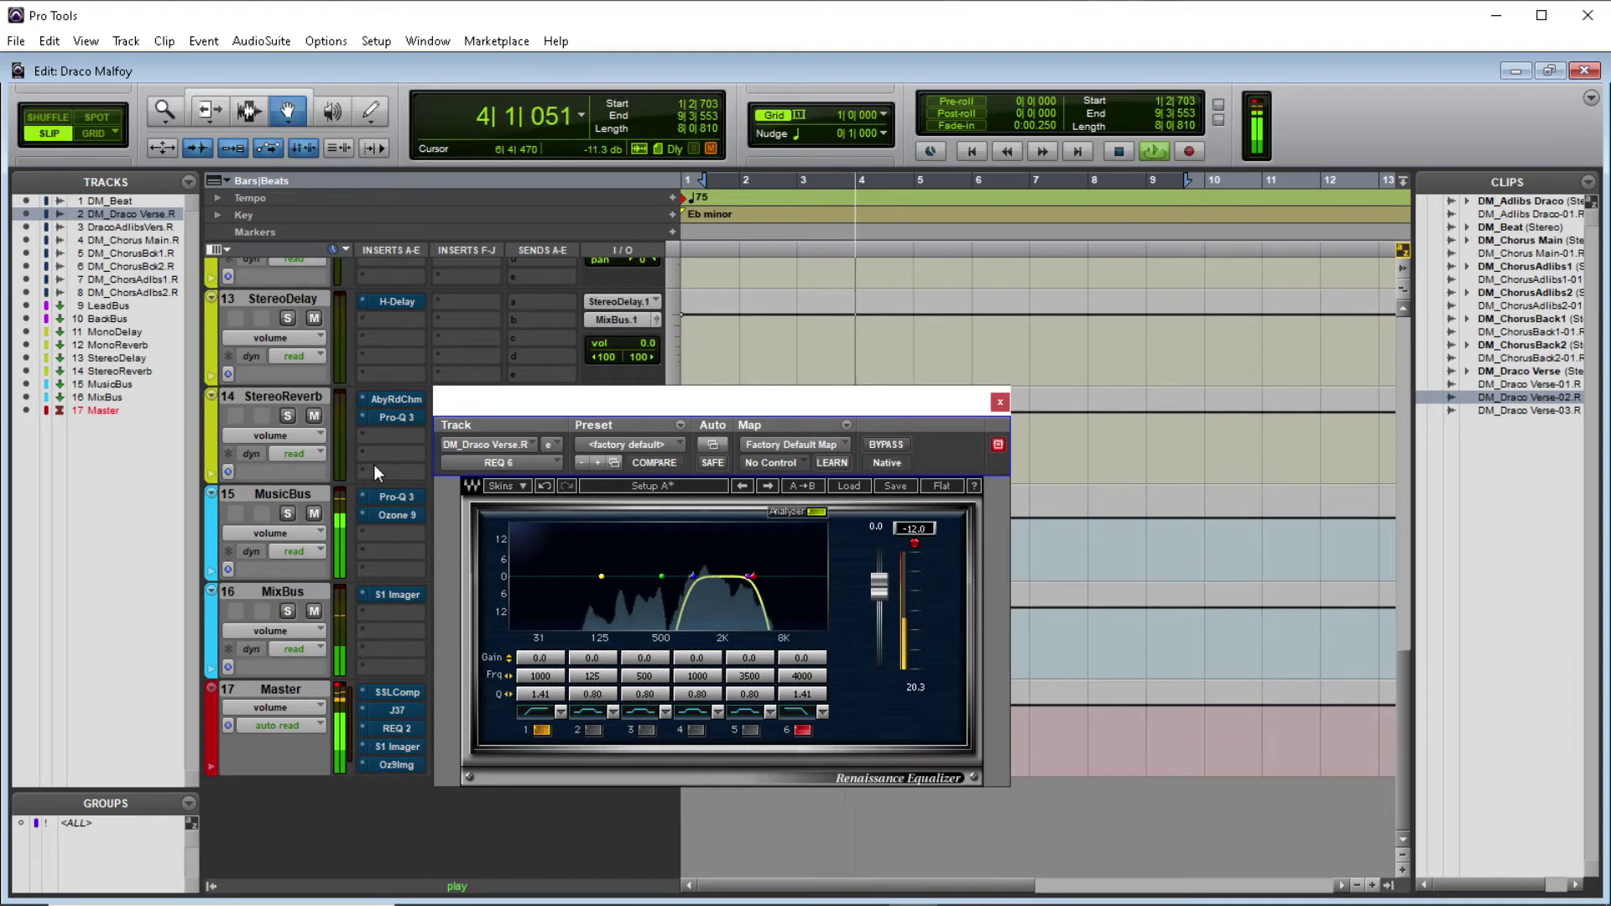
drag(471, 423, 732, 422)
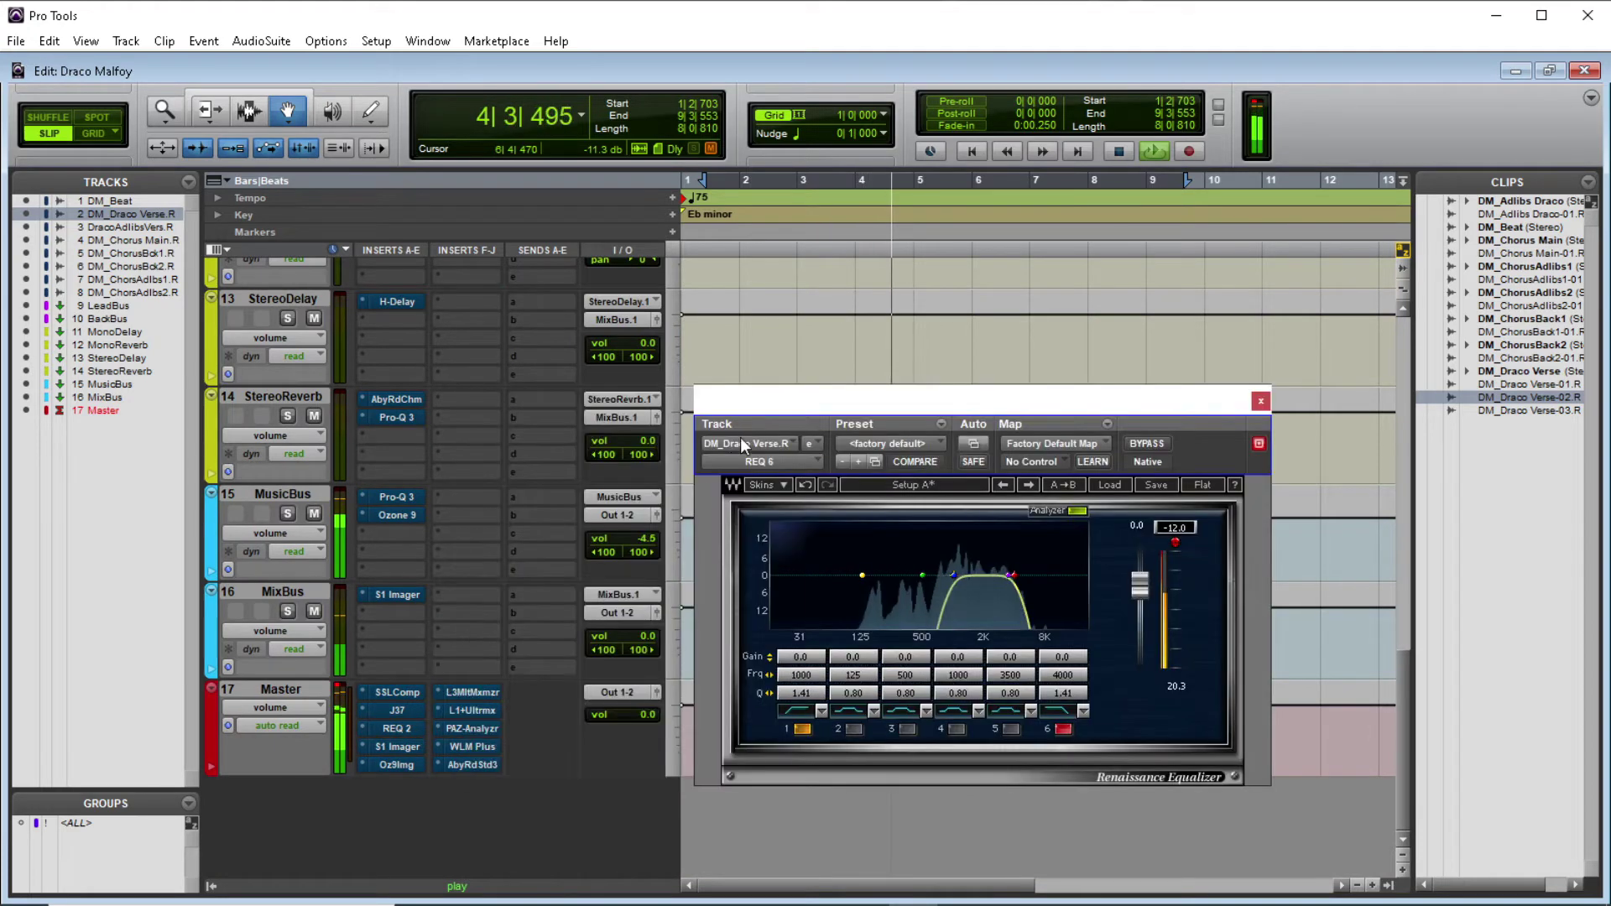
click(651, 537)
drag(652, 535, 651, 543)
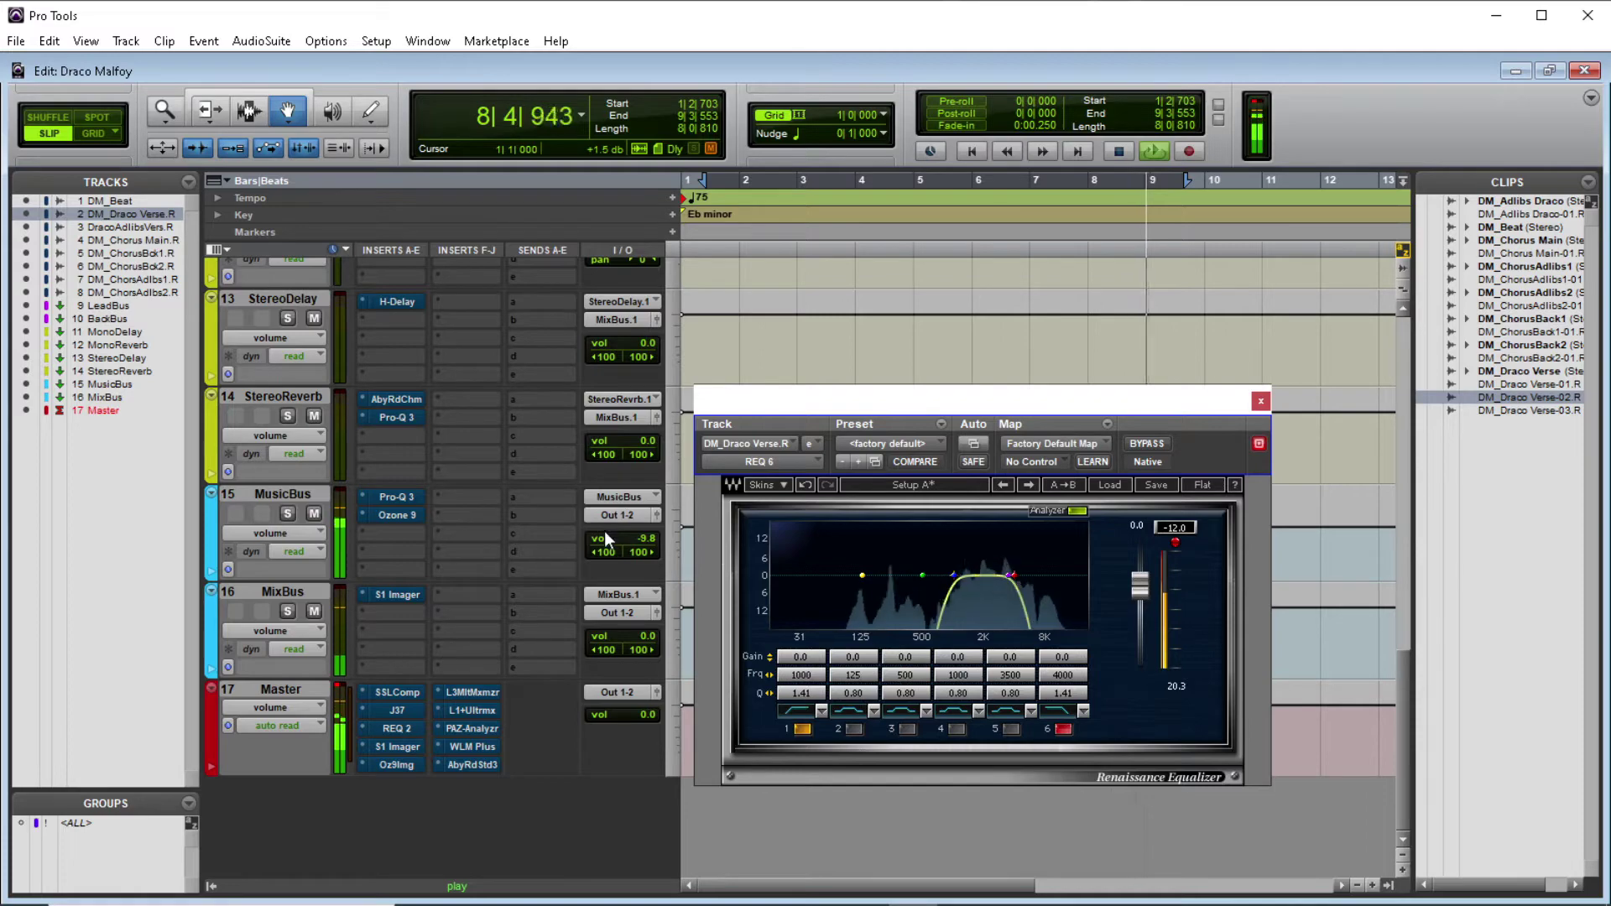
drag(752, 409, 798, 474)
scroll(703, 422, up, 10)
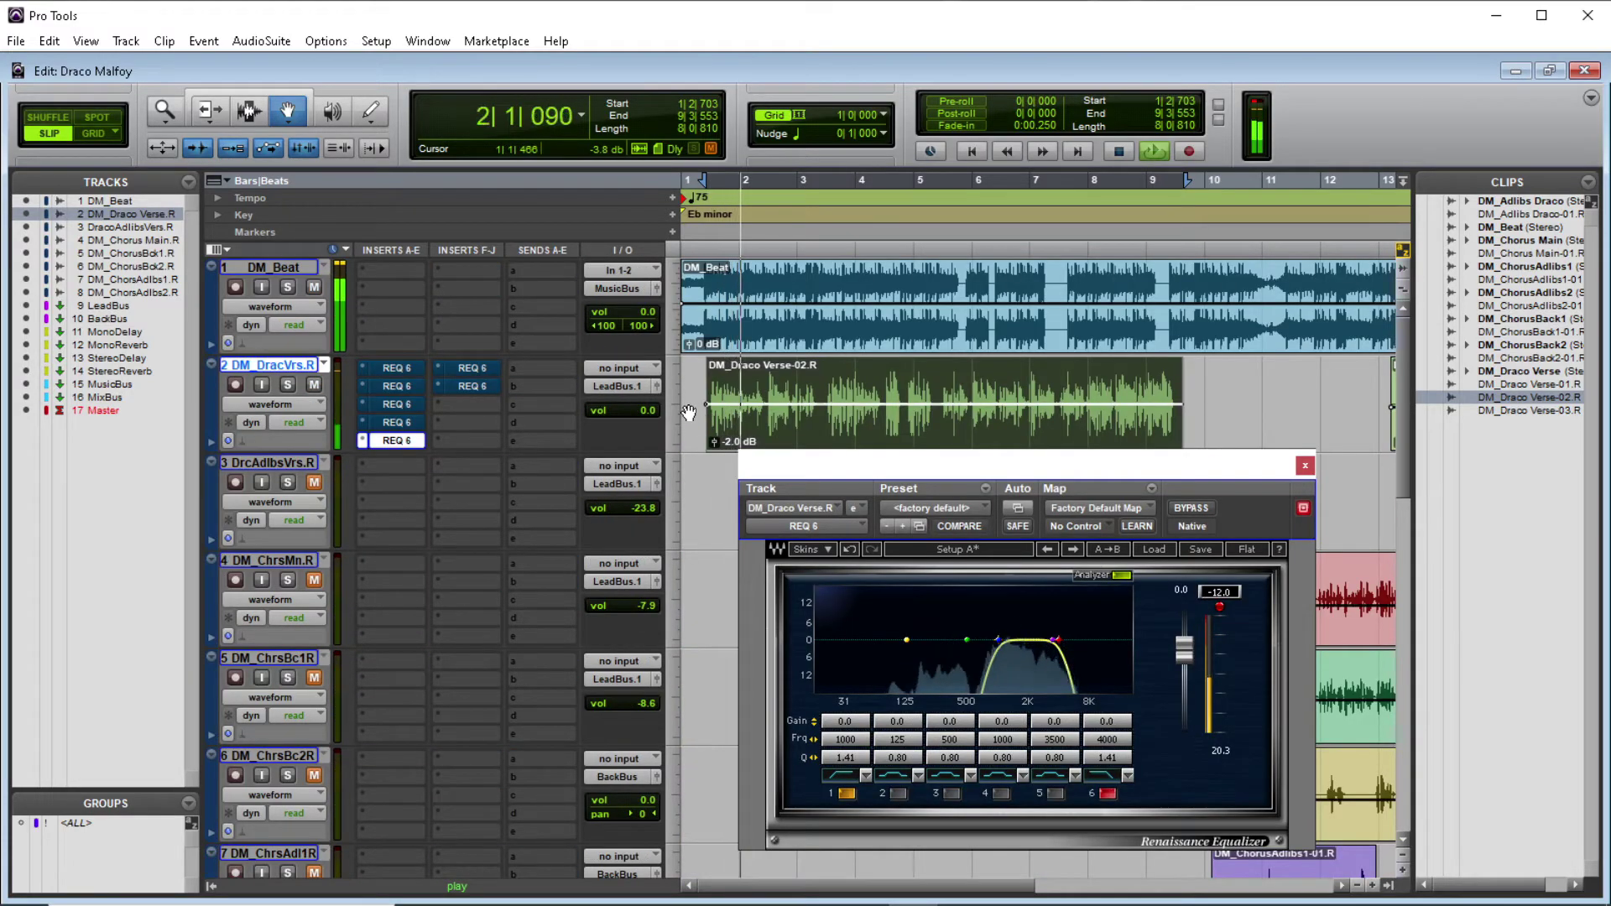
key(space)
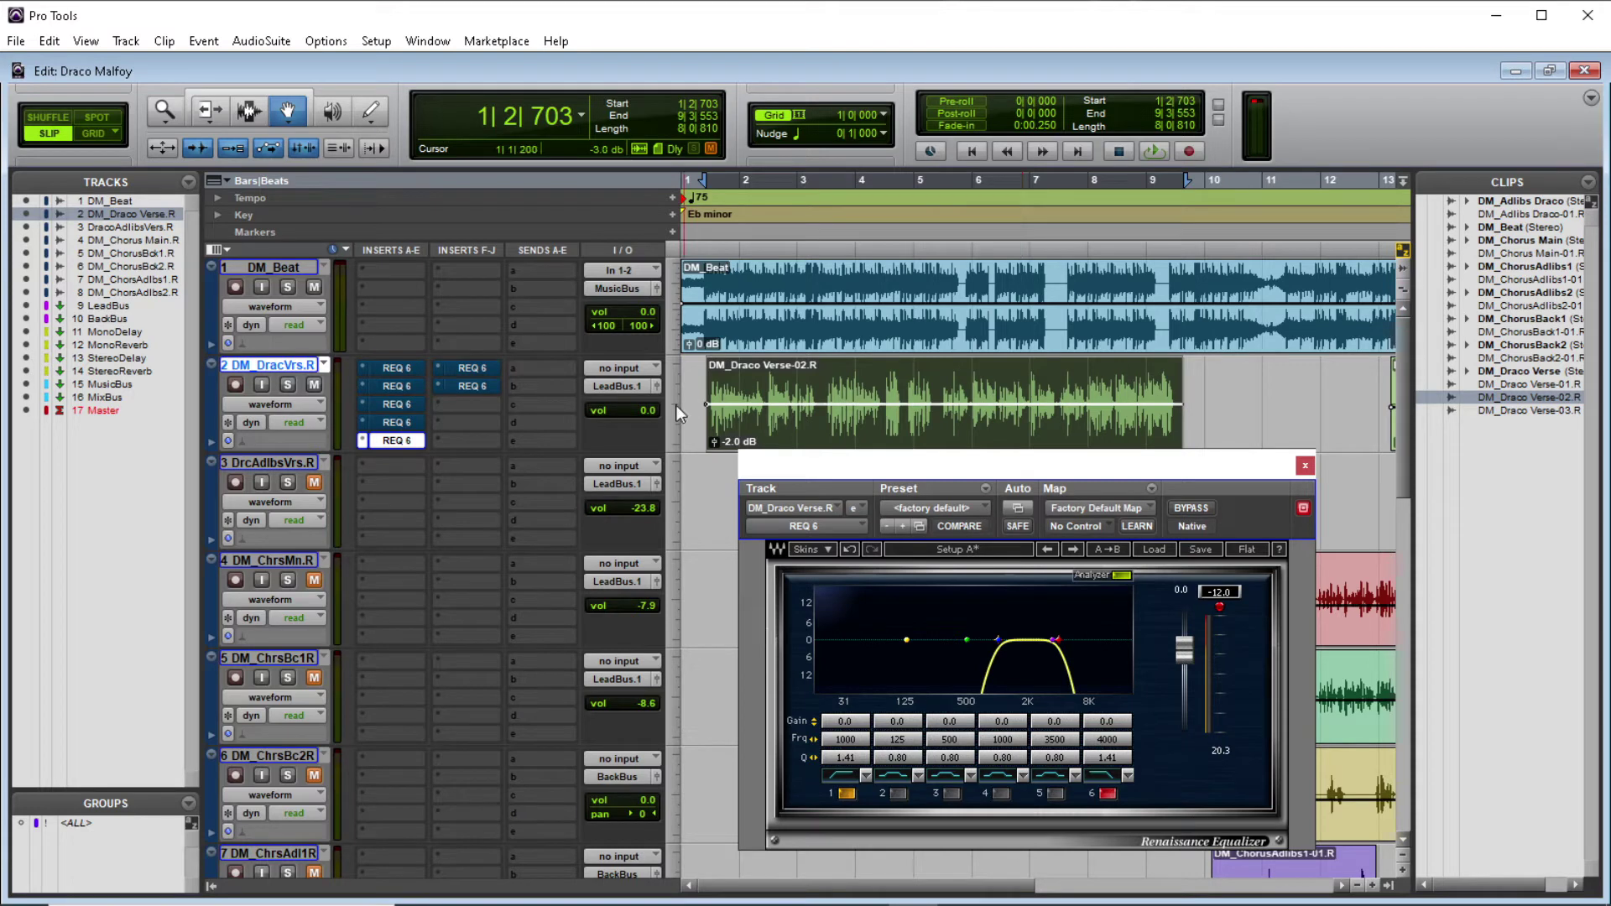
Bypass the 1000–4000 Hz REQ 6 on the verse track and close its window.
click(1305, 467)
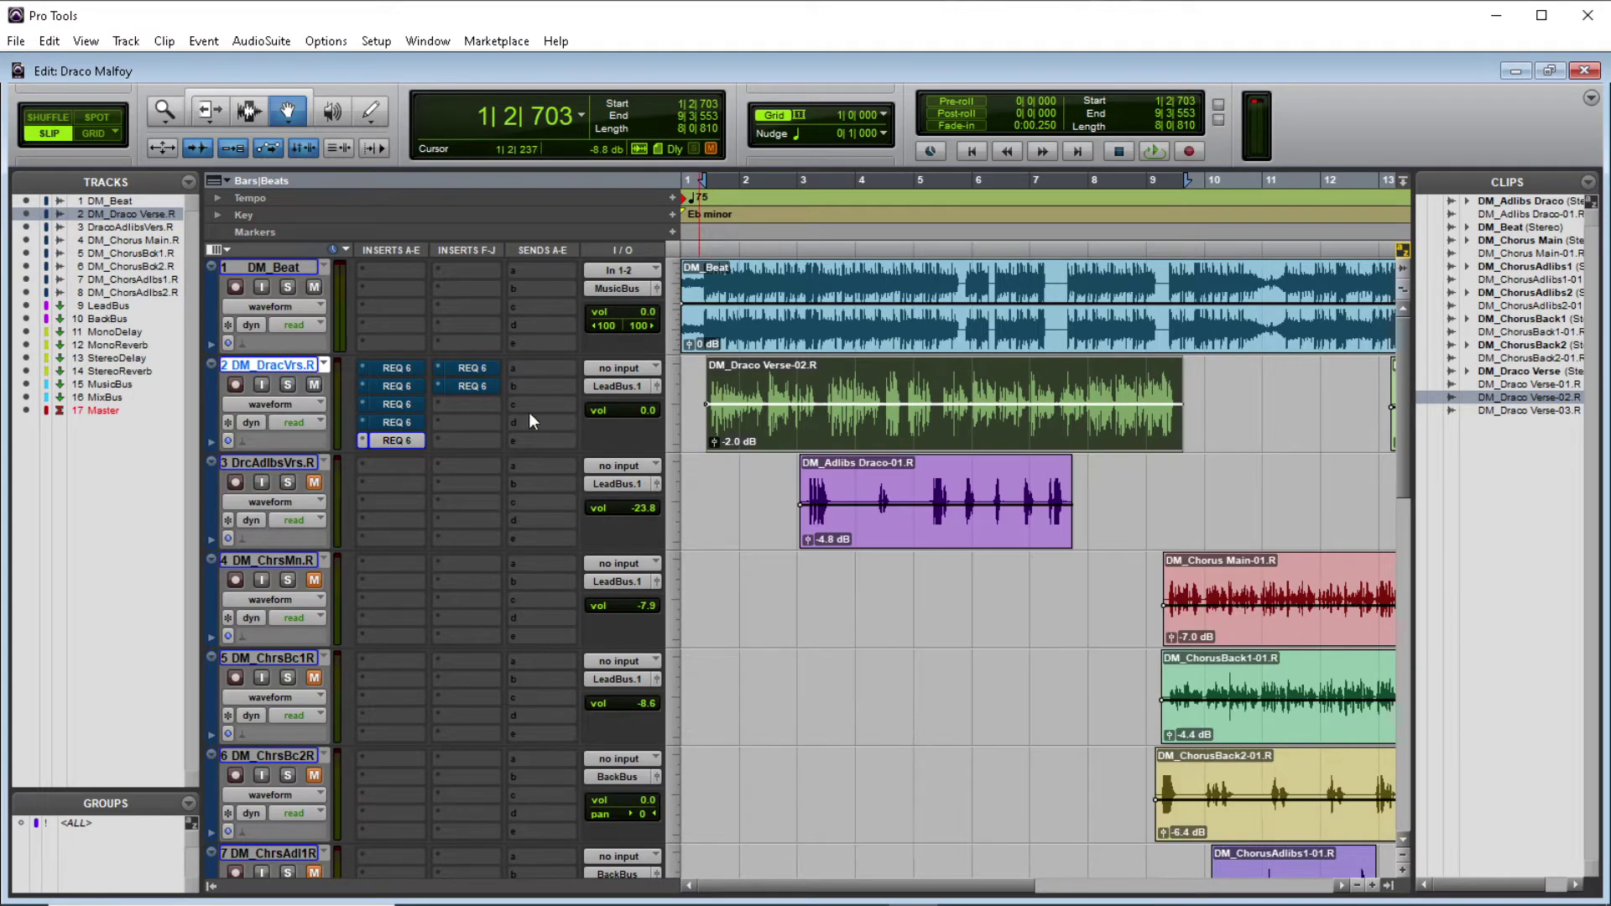
click(382, 440)
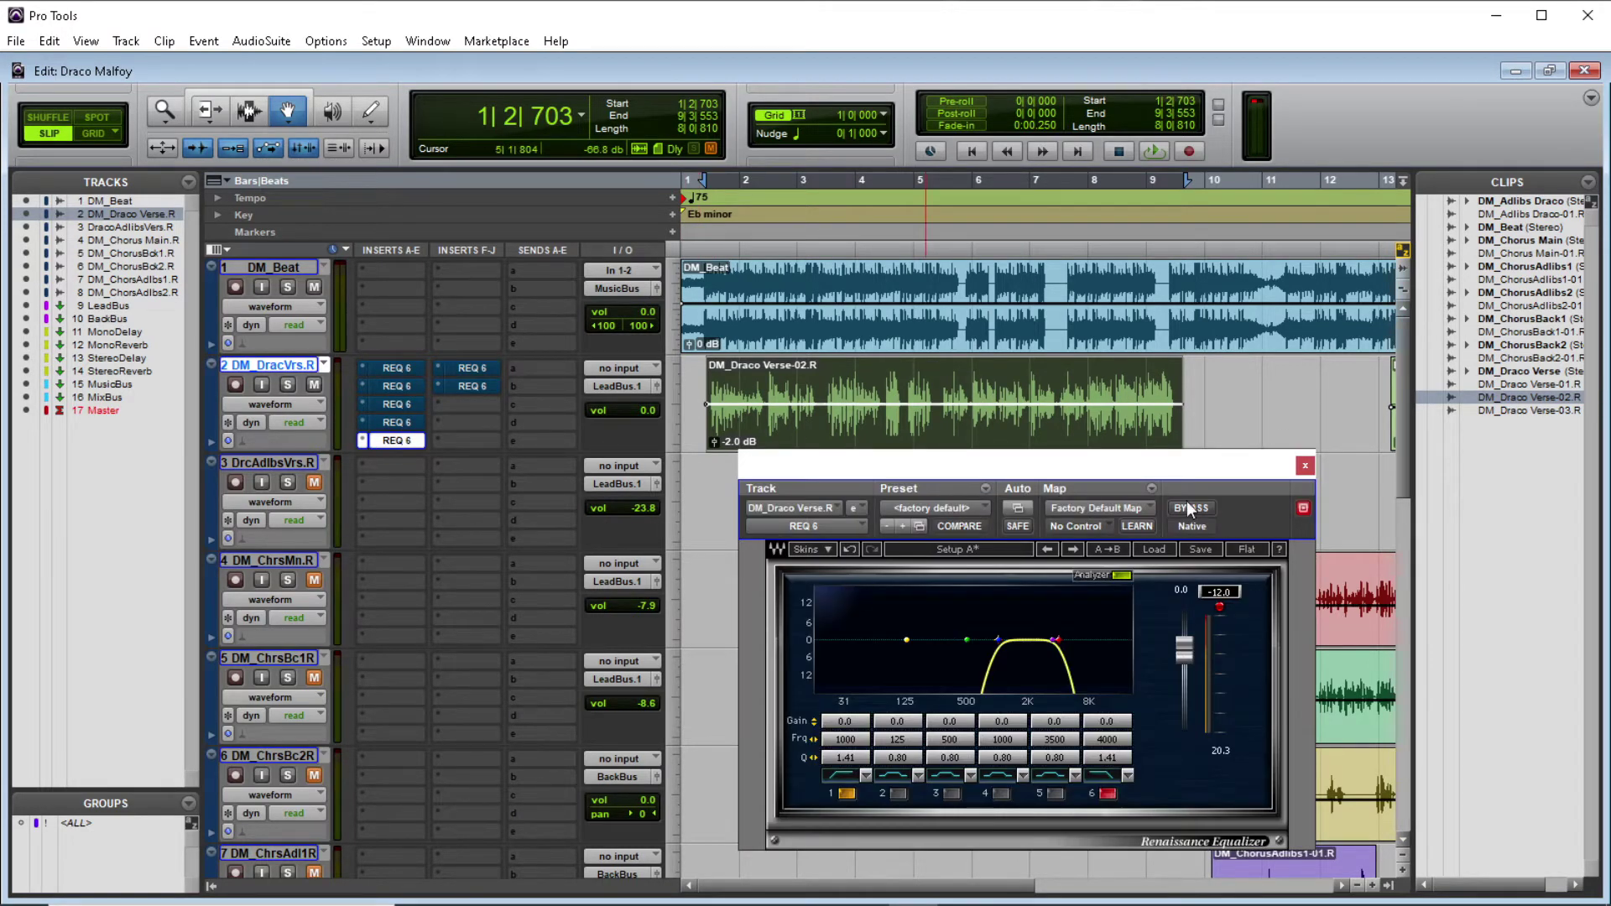
click(1190, 510)
click(1305, 465)
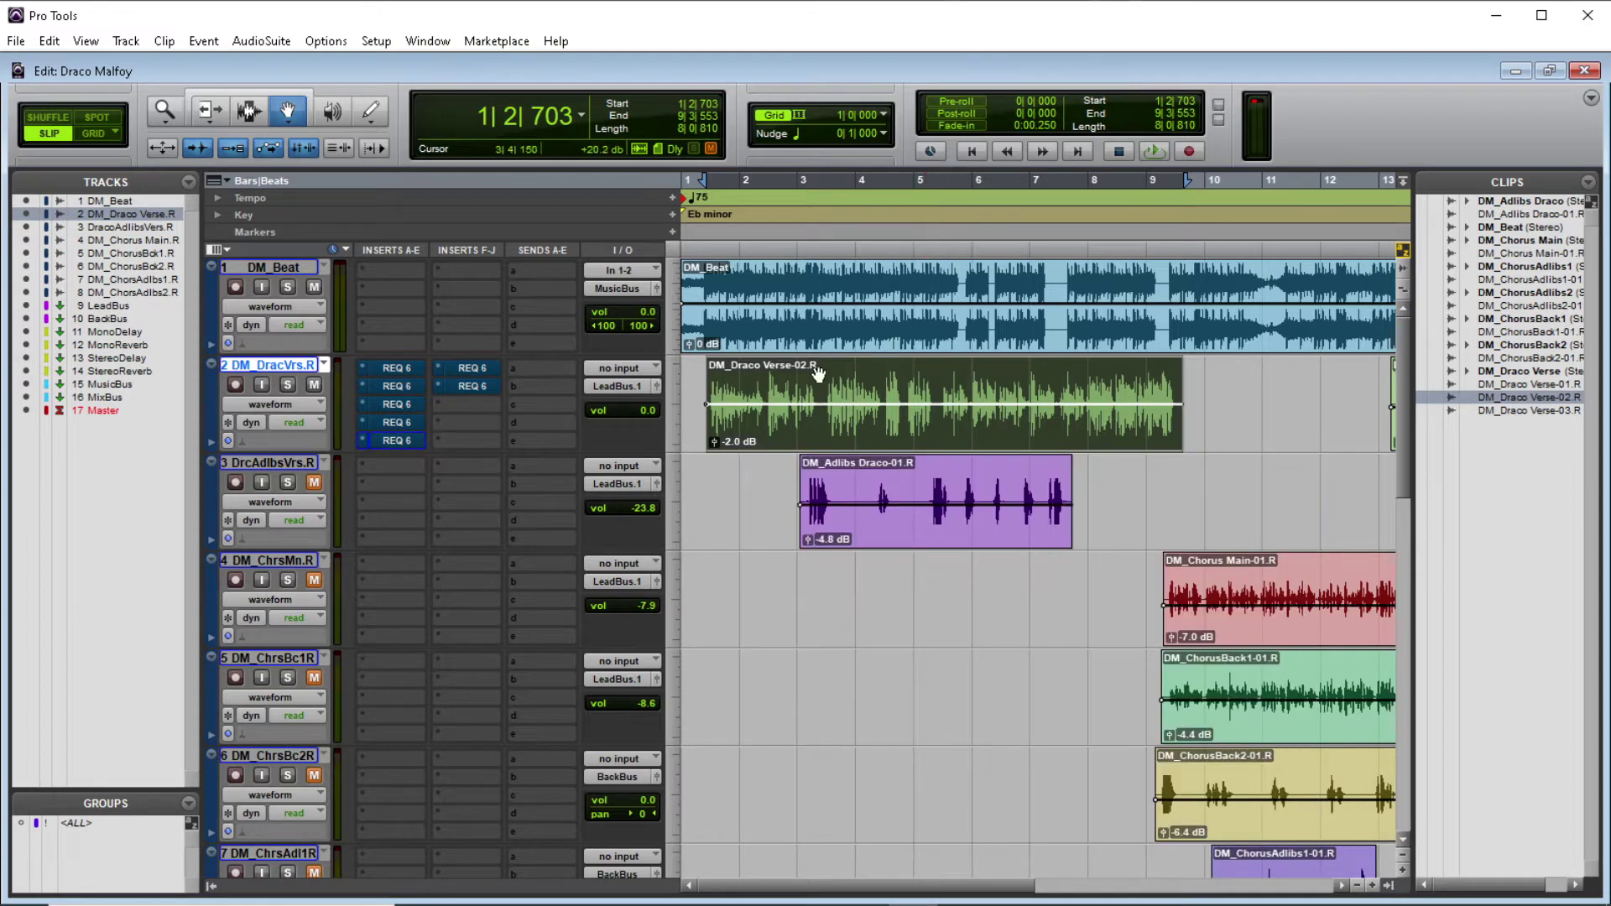
Open the verse track's 5000–8000 Hz REQ 6, turn off its bypass, and audition the verse through it.
click(472, 369)
drag(823, 460, 120, 262)
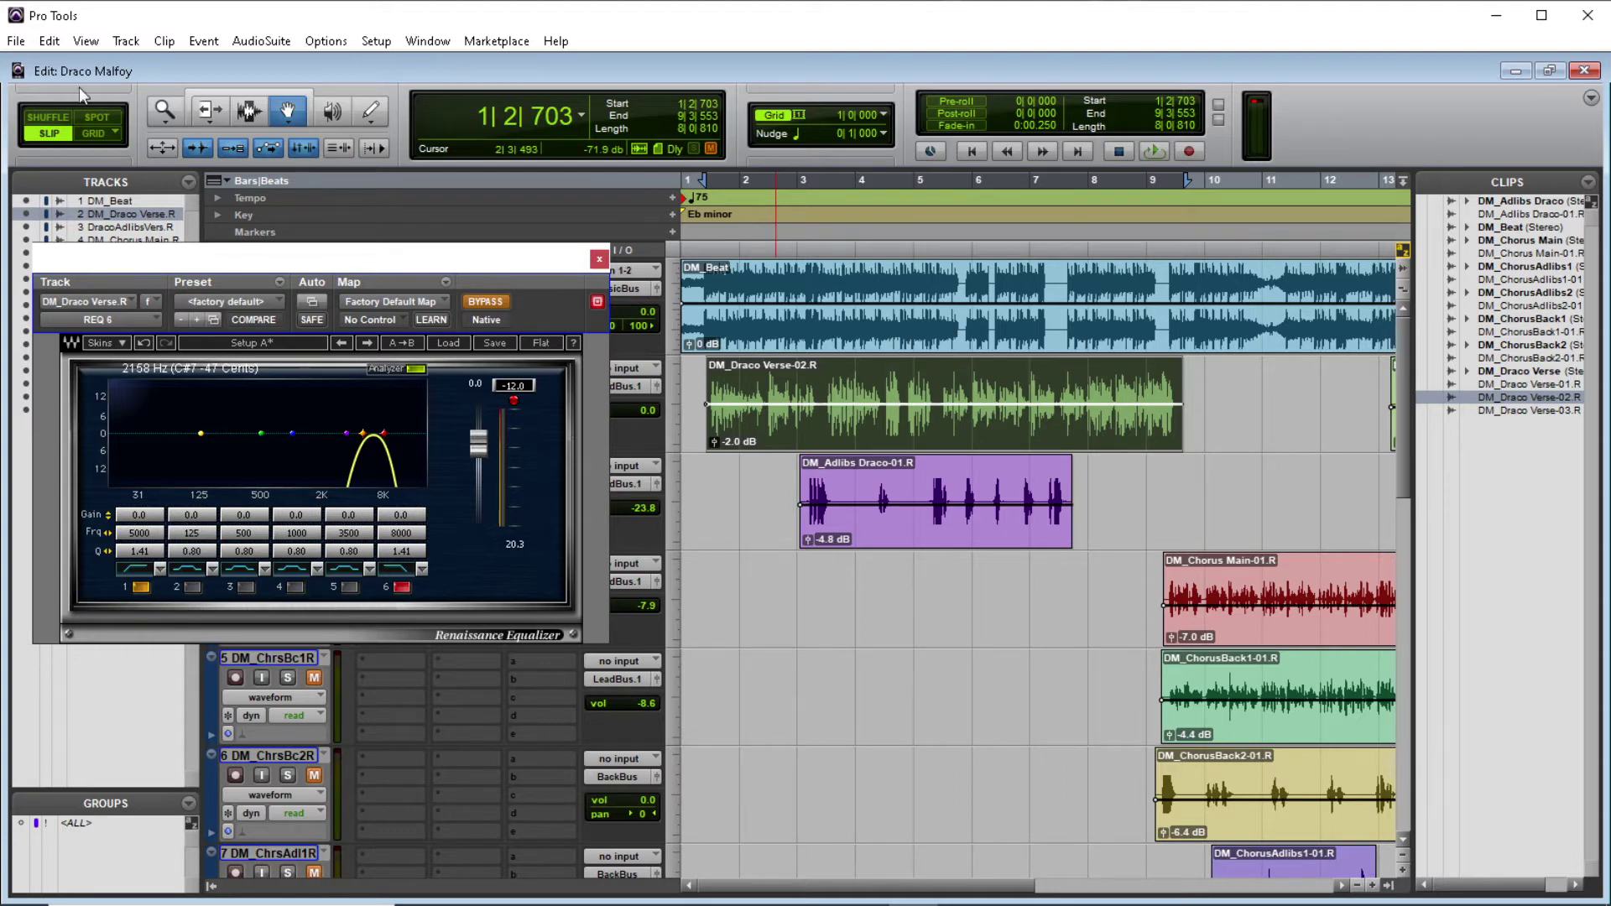
drag(533, 264, 540, 381)
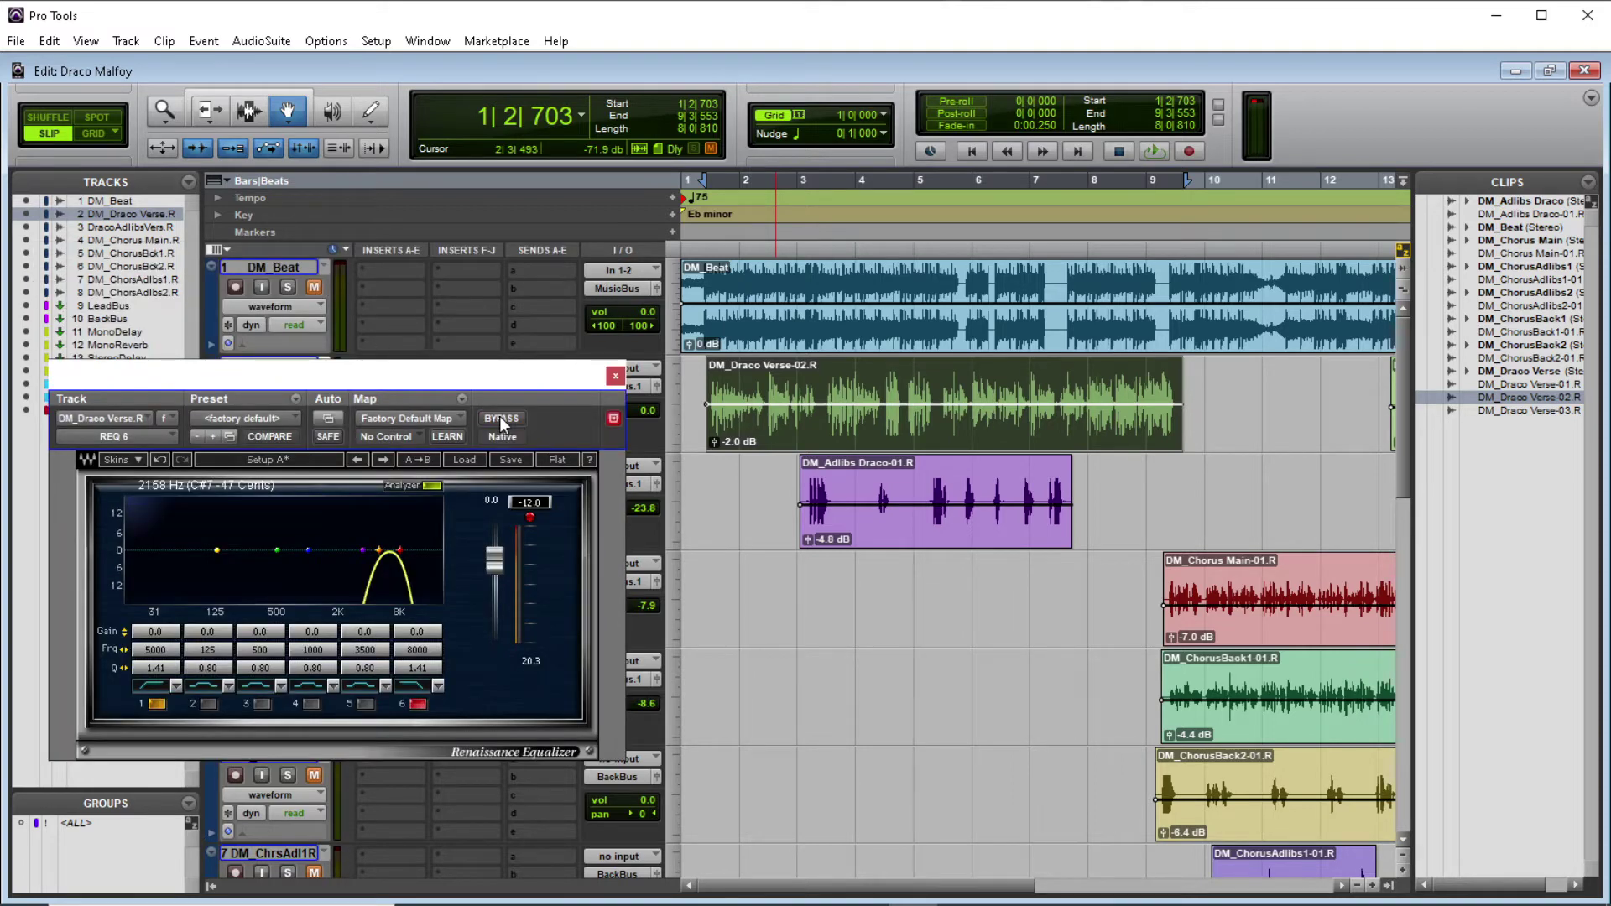
key(space)
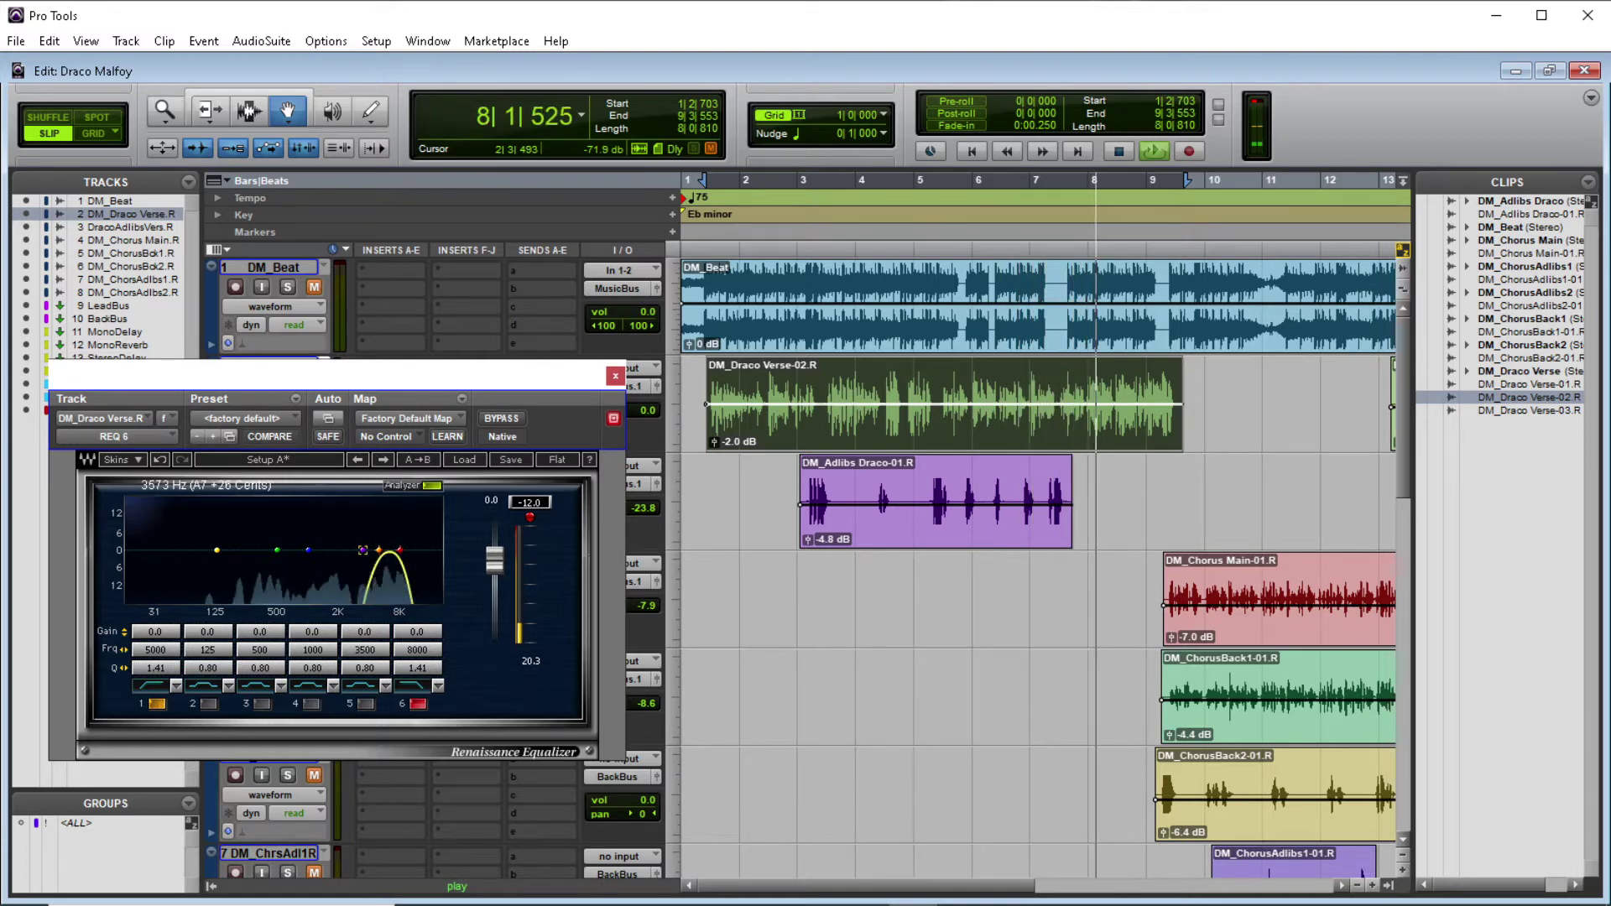
Boost band 5 by about 17 dB with a Q of 6.50 and sweep it between about 5600 and 6600 Hz during playback.
drag(363, 550, 387, 500)
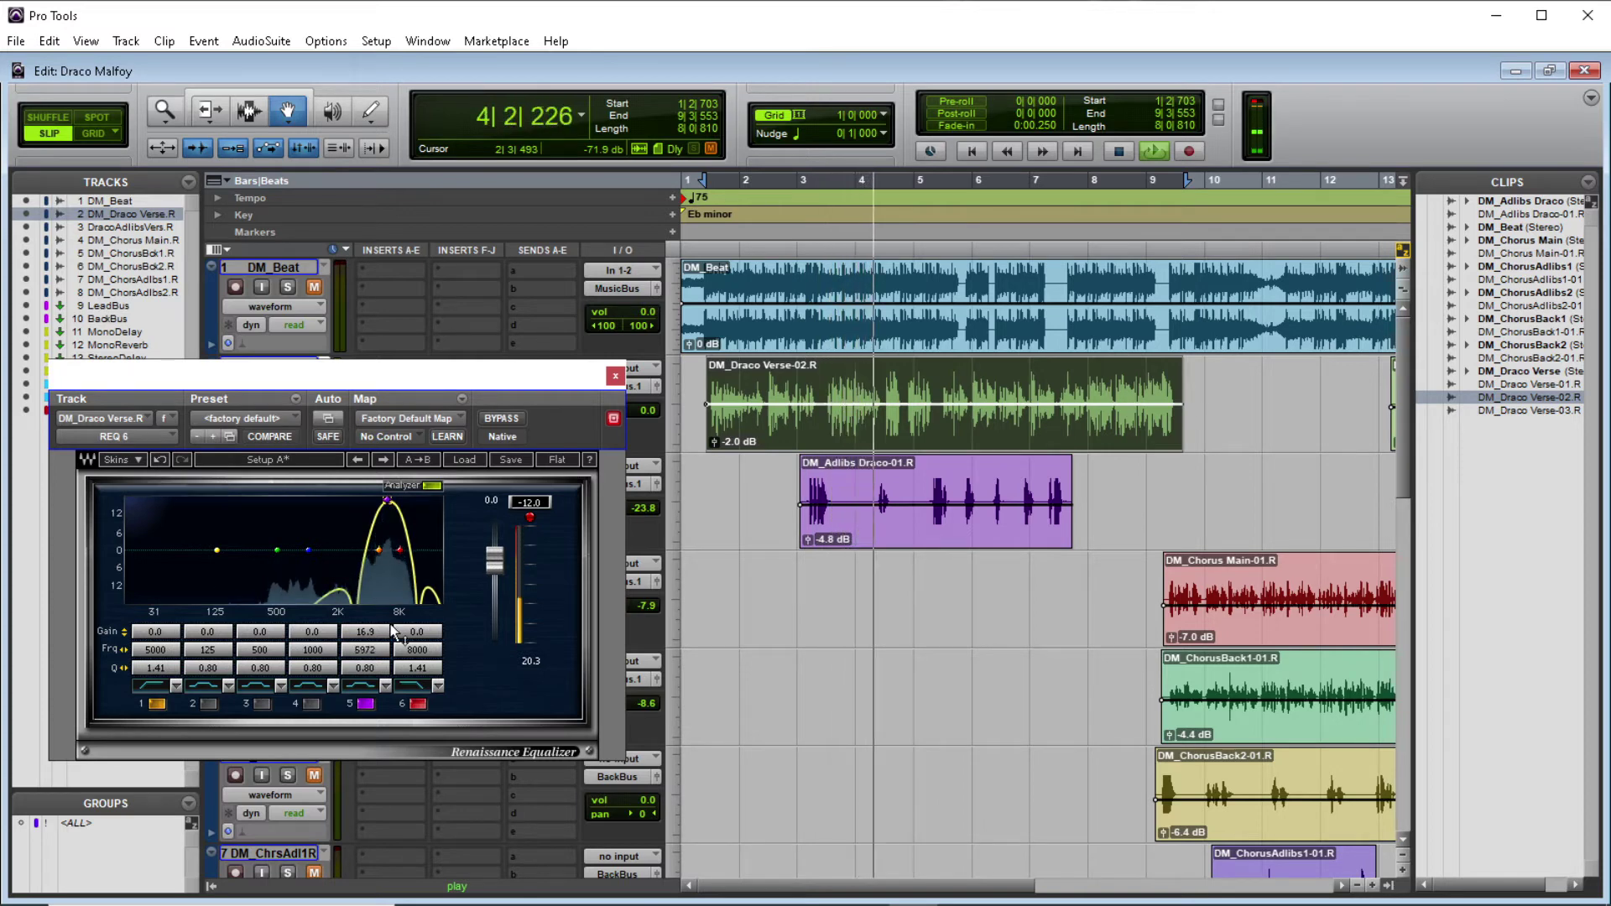
drag(367, 670, 370, 677)
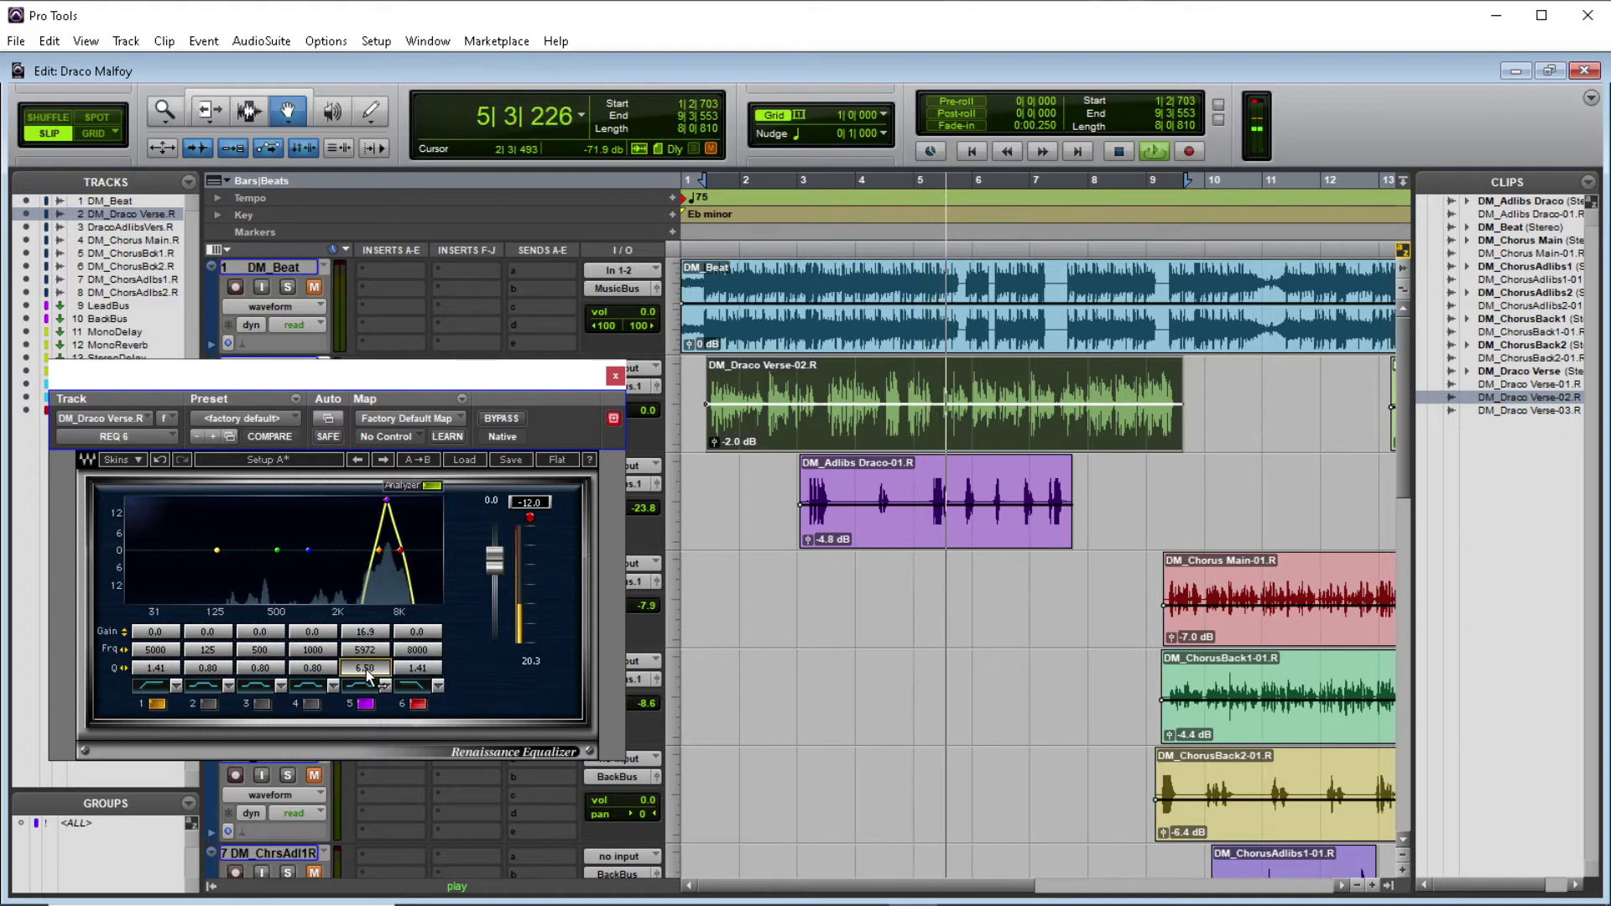
drag(387, 501, 384, 500)
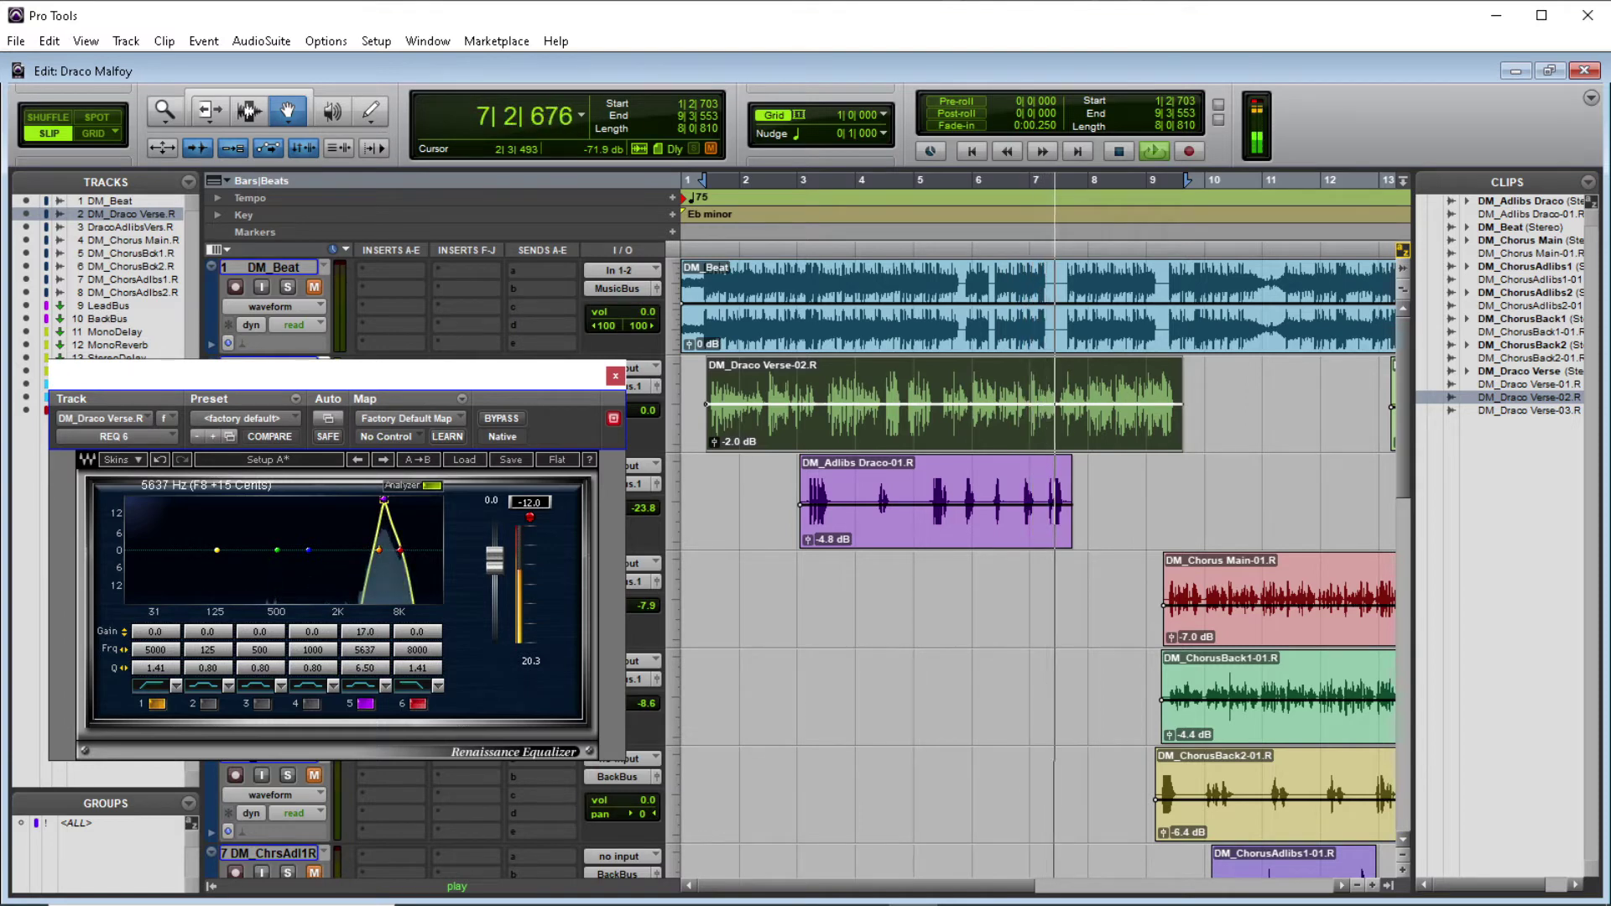
drag(384, 500, 385, 500)
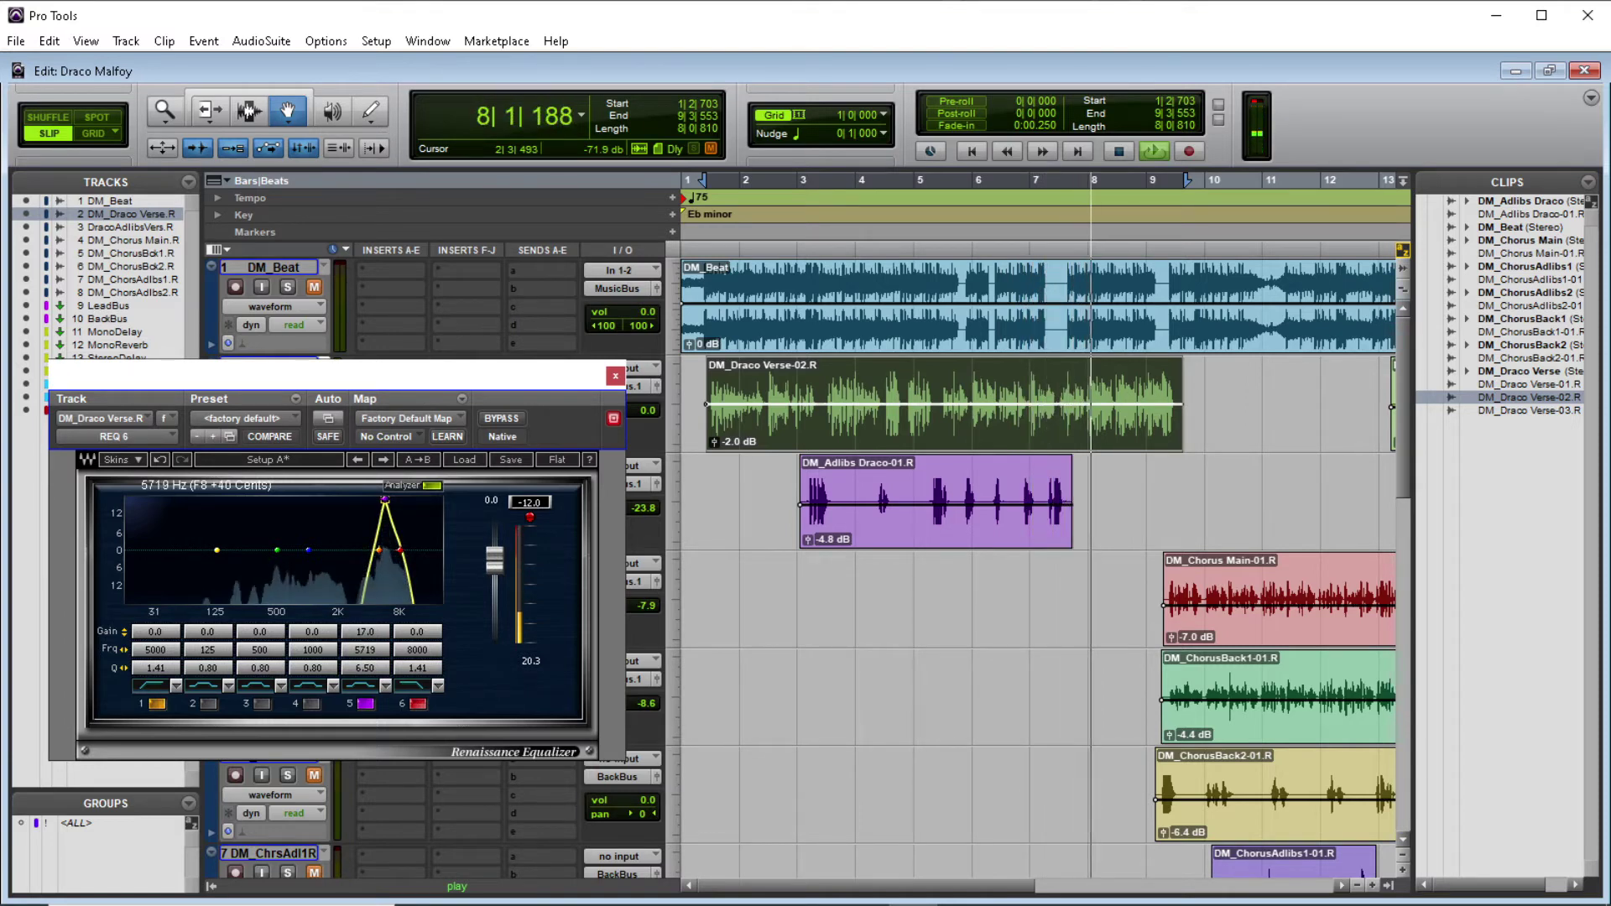
drag(385, 501, 390, 500)
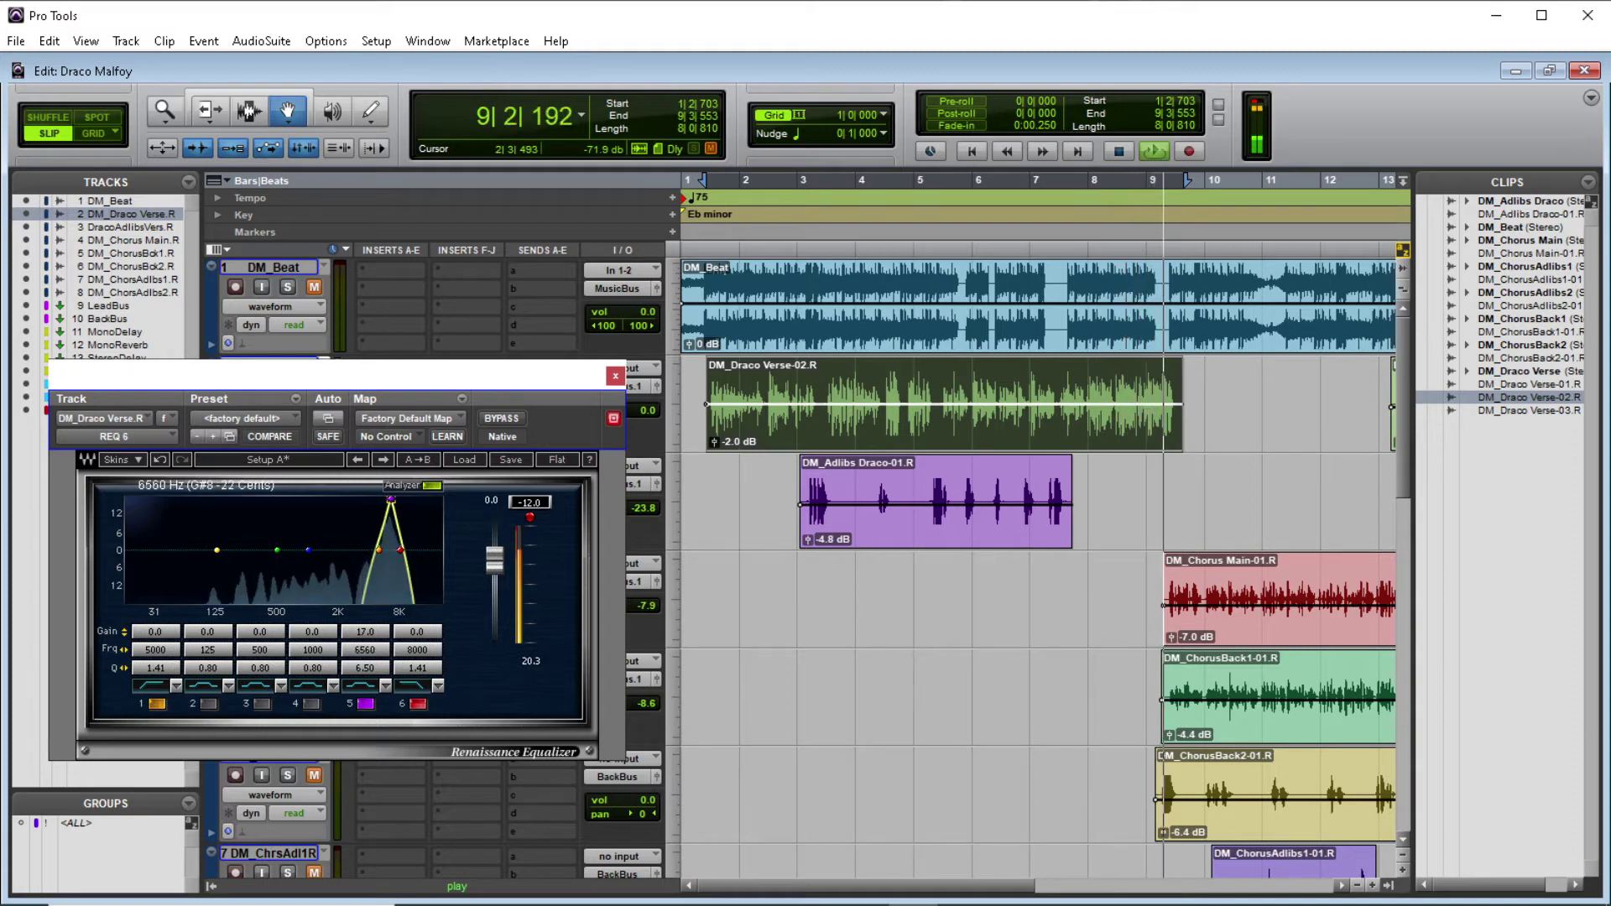
drag(391, 500, 389, 510)
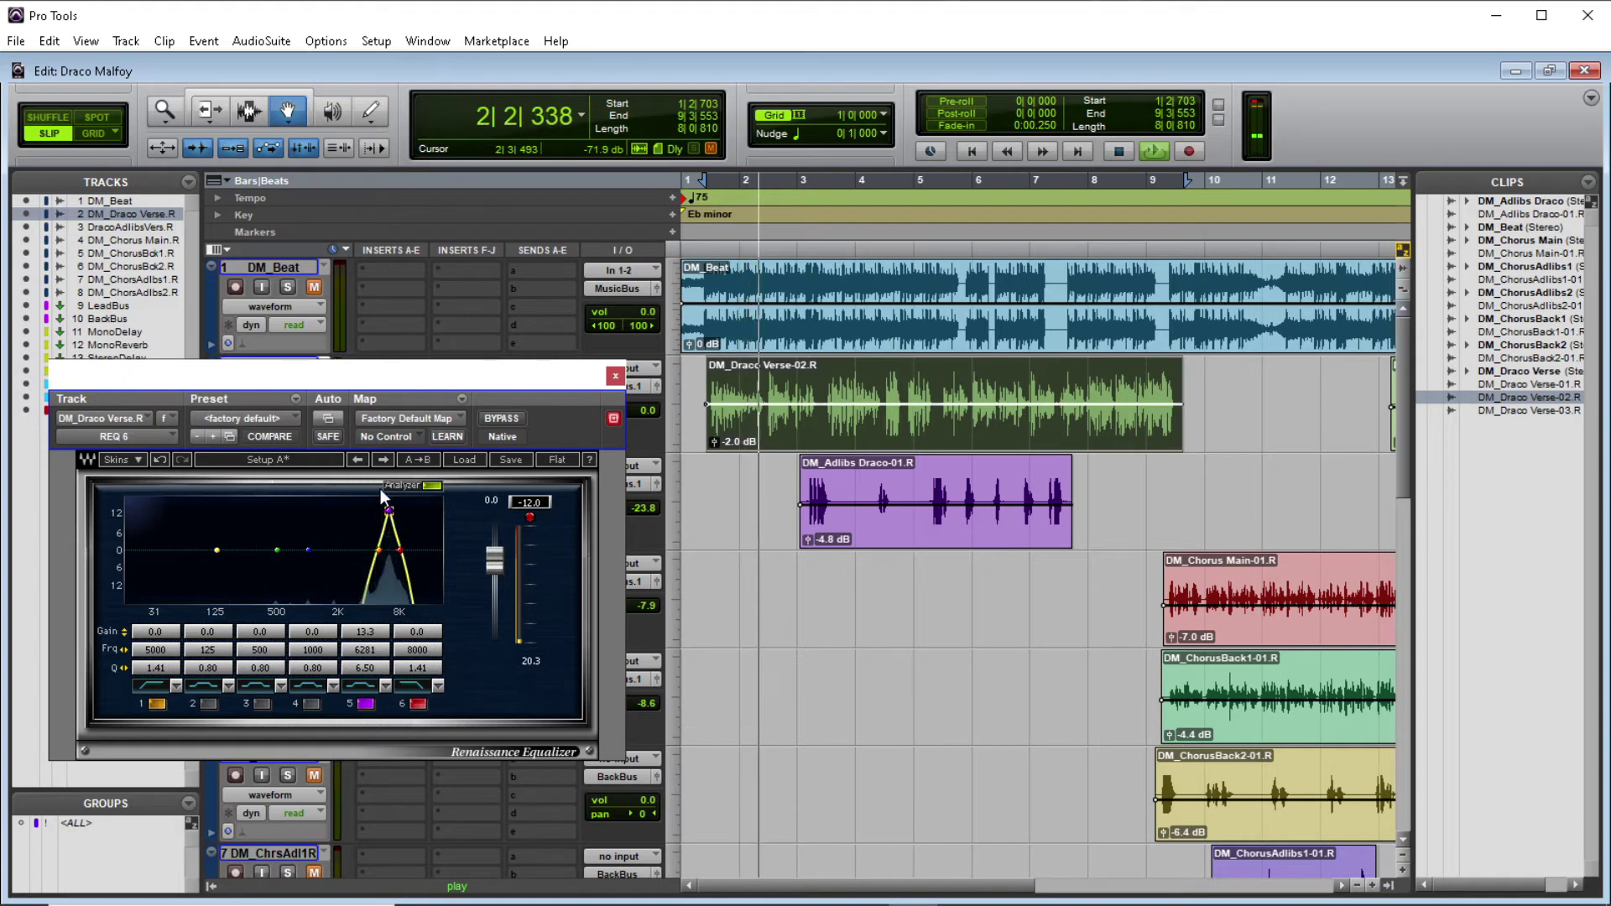
Switch the REQ 6 to the Vowels - i setup, bypass and close it, and stop playback.
click(357, 459)
click(358, 459)
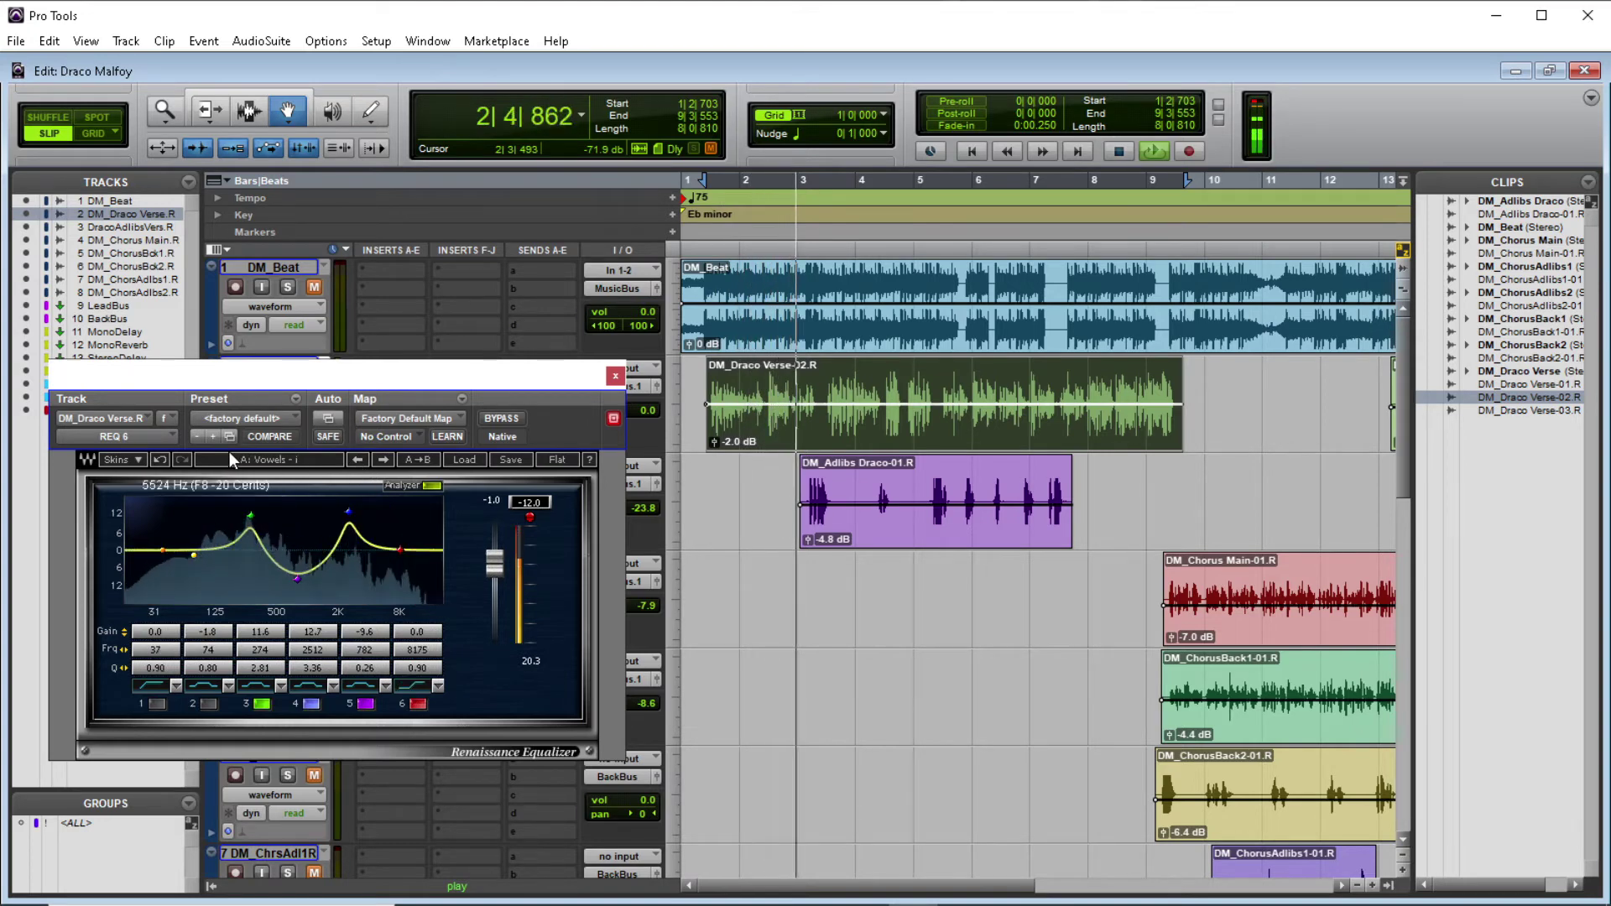
click(497, 420)
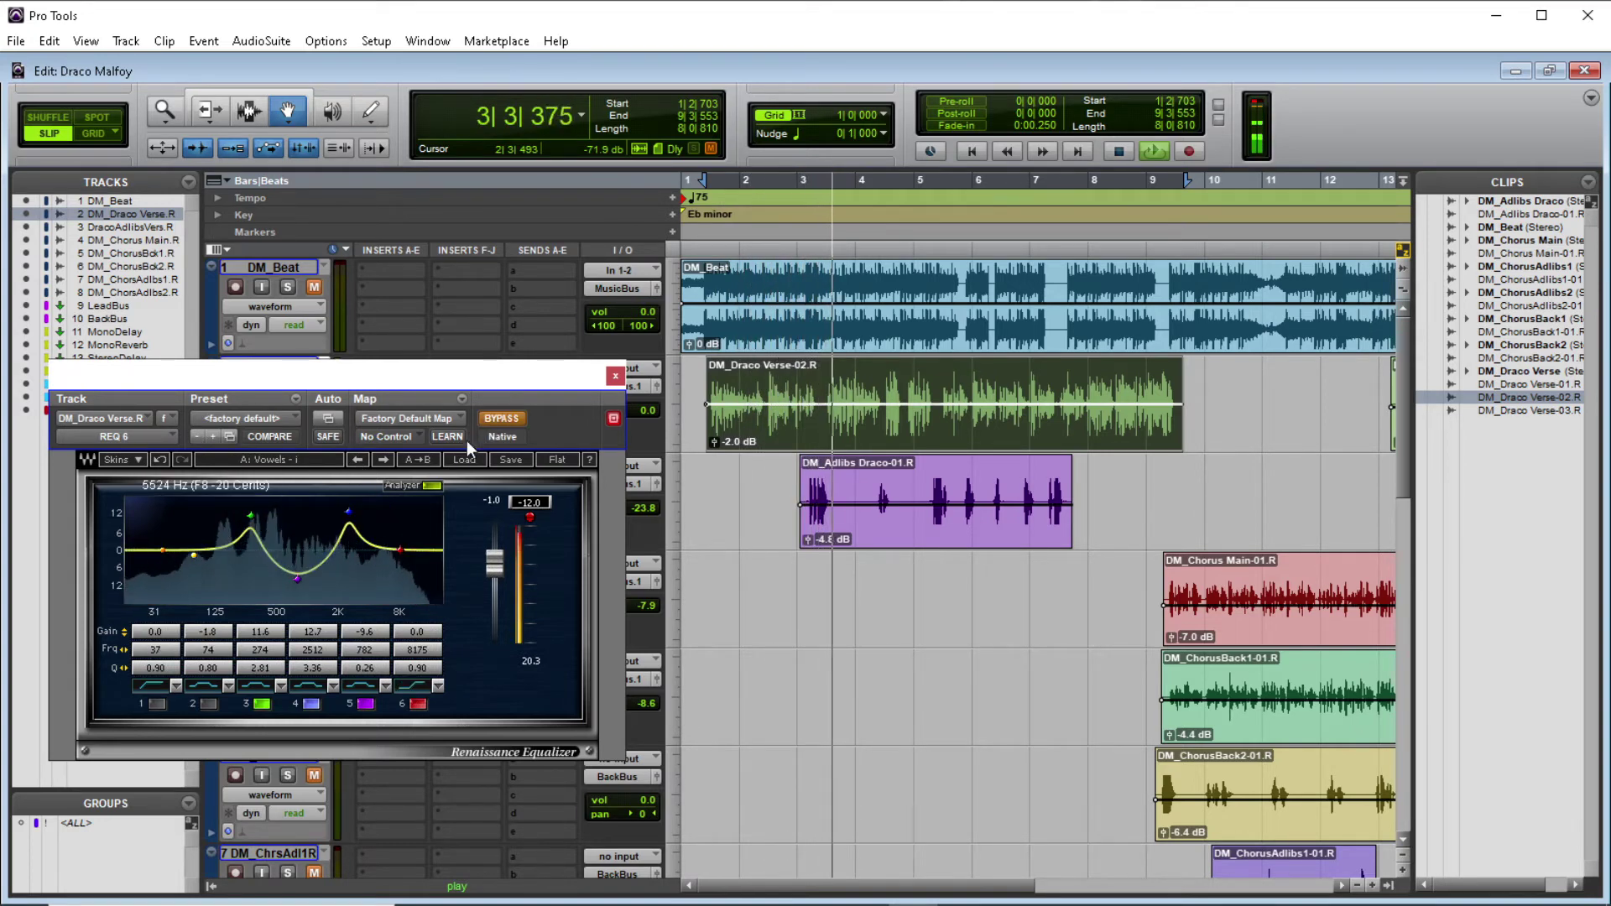
click(615, 376)
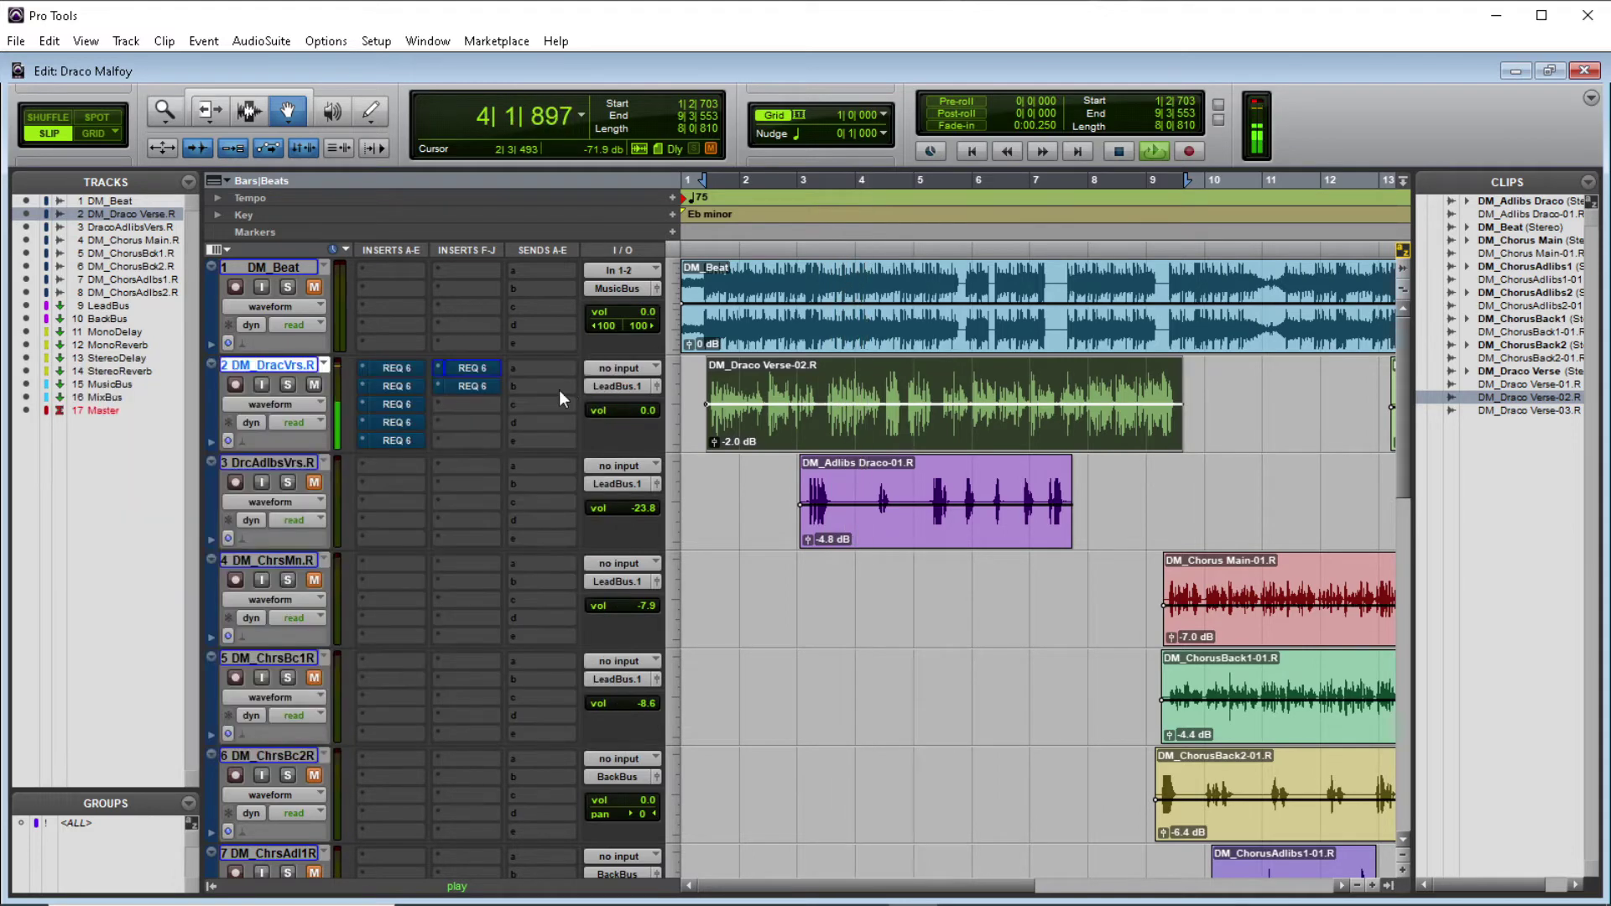
key(space)
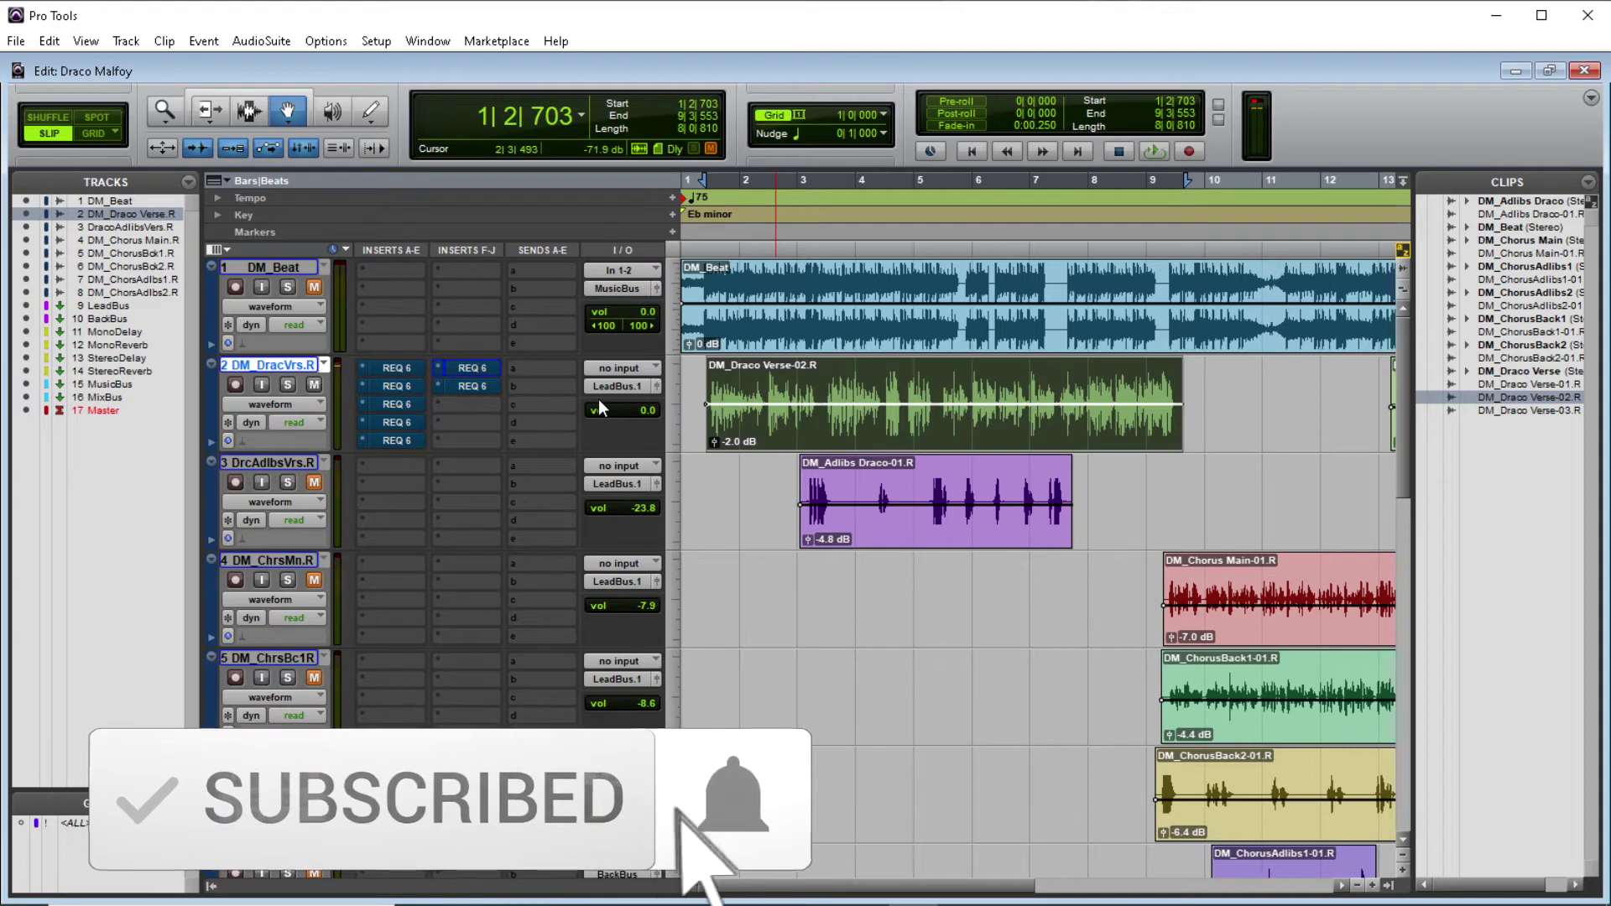
Reopen the bypassed REQ 6, load the Renaissance Equalizer Full Reset setup, and close its window.
click(476, 371)
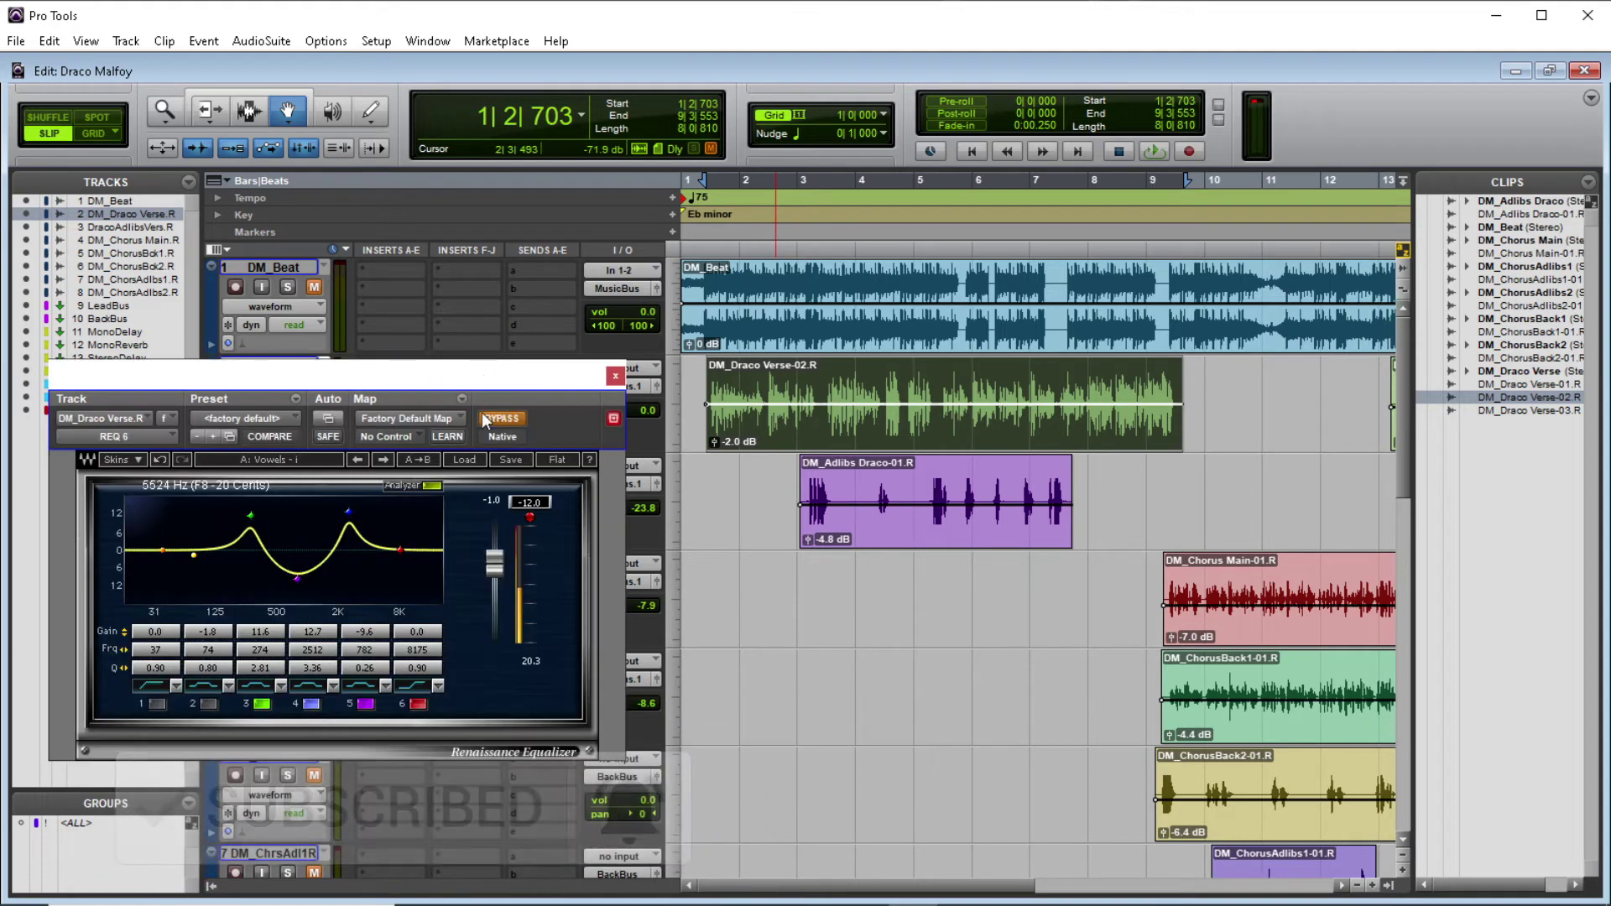
drag(577, 390, 553, 425)
click(384, 495)
click(384, 496)
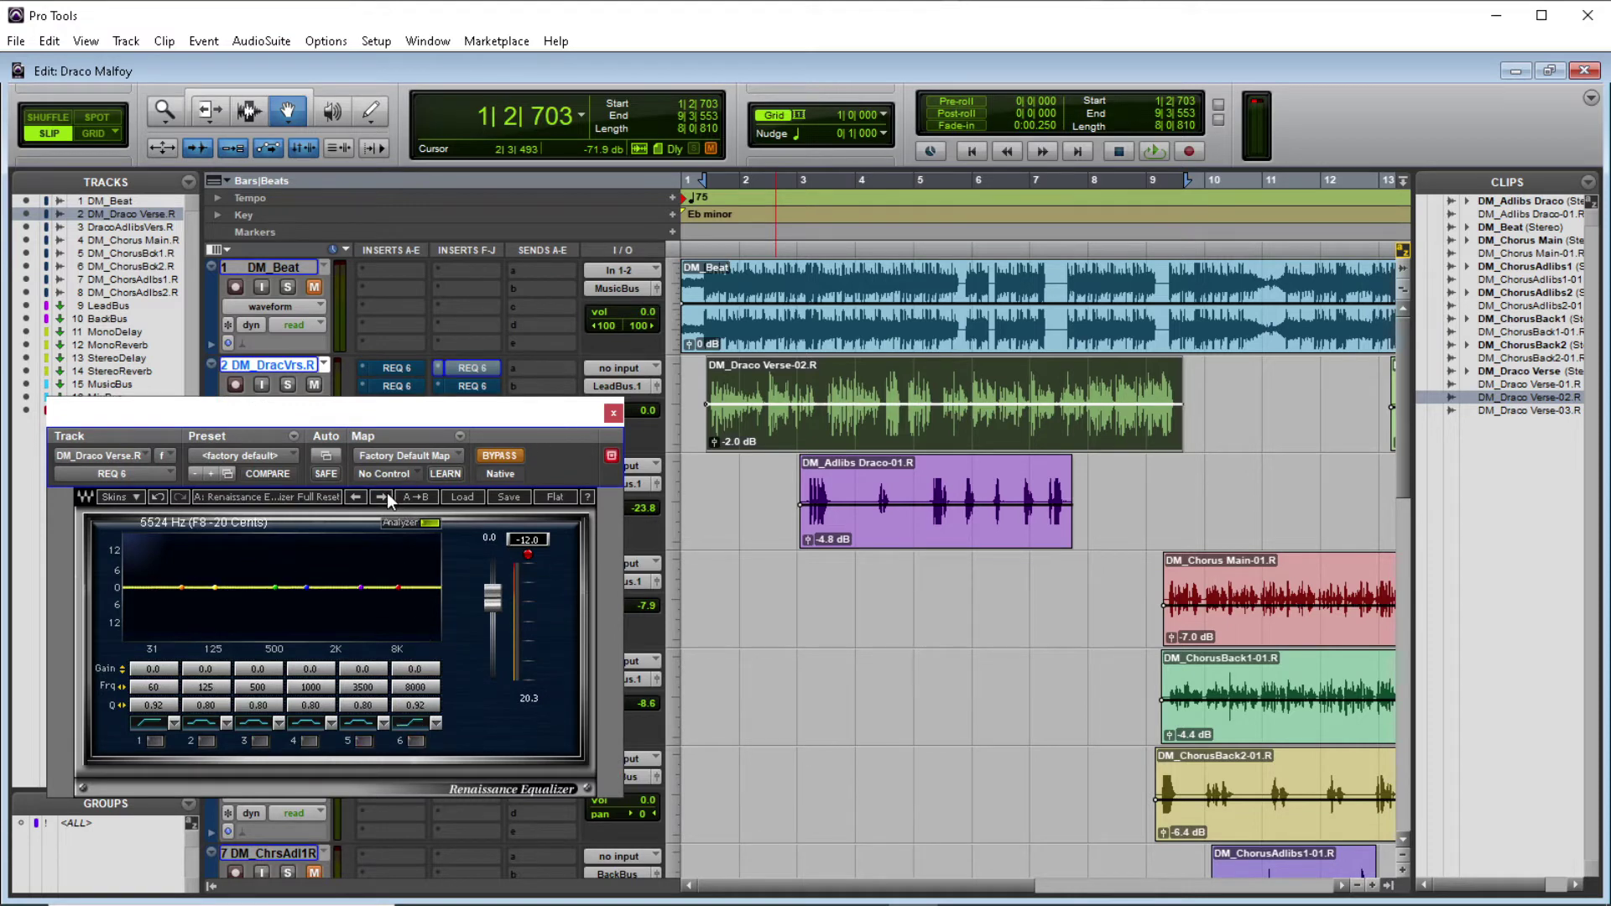
click(613, 413)
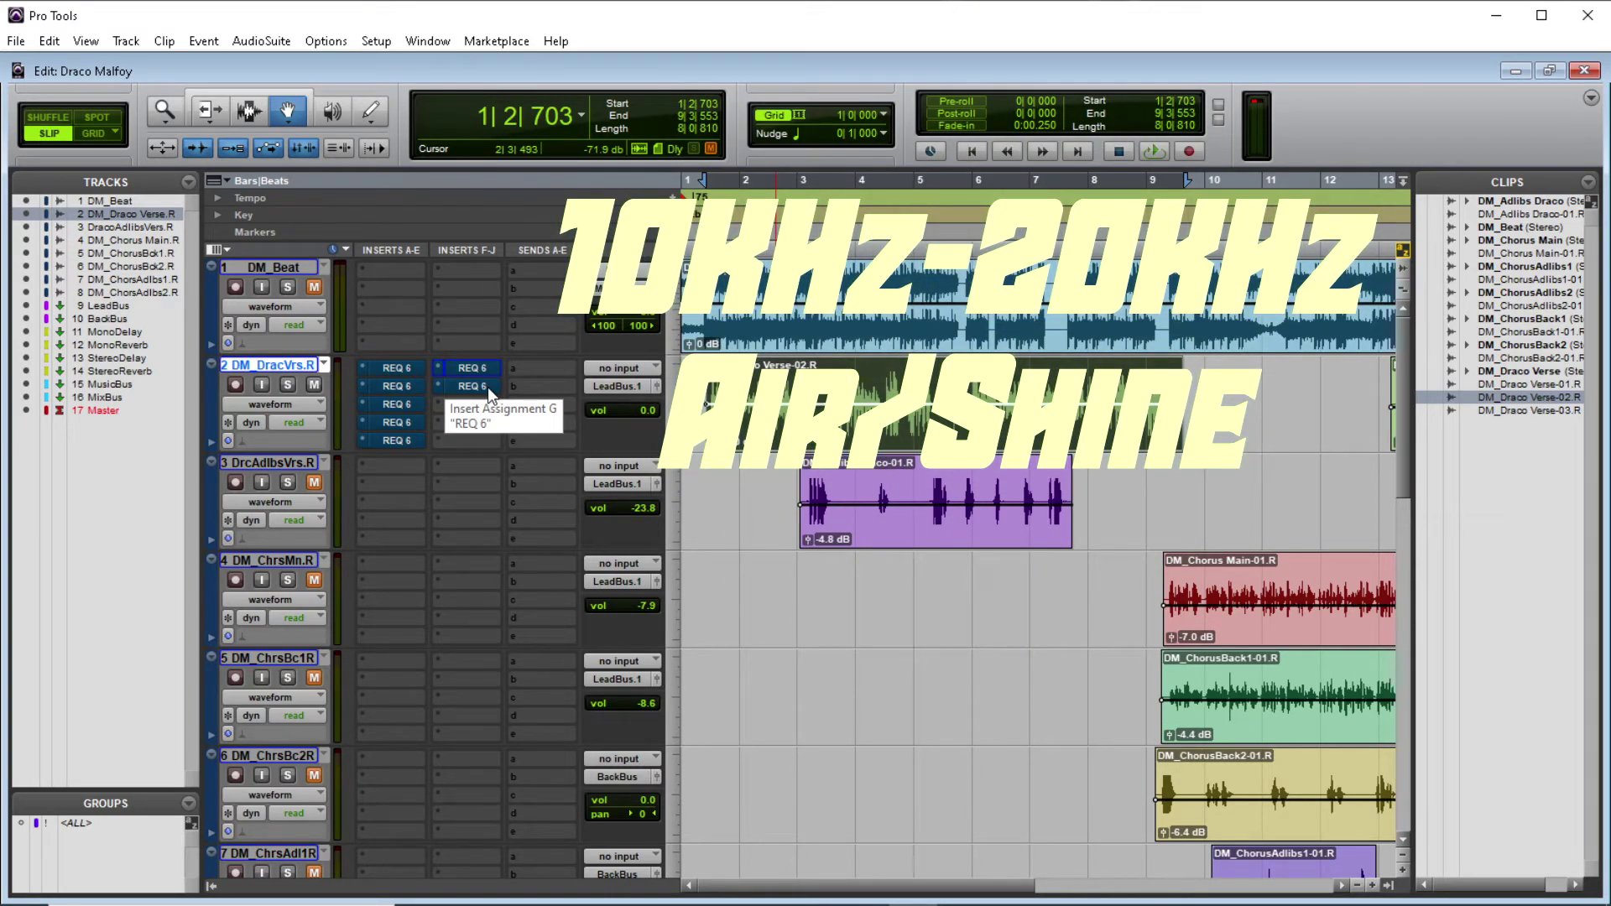
Turn off bypass on the verse track's 10000–20000 Hz REQ 6, audition the verse through it, and close its window.
click(487, 386)
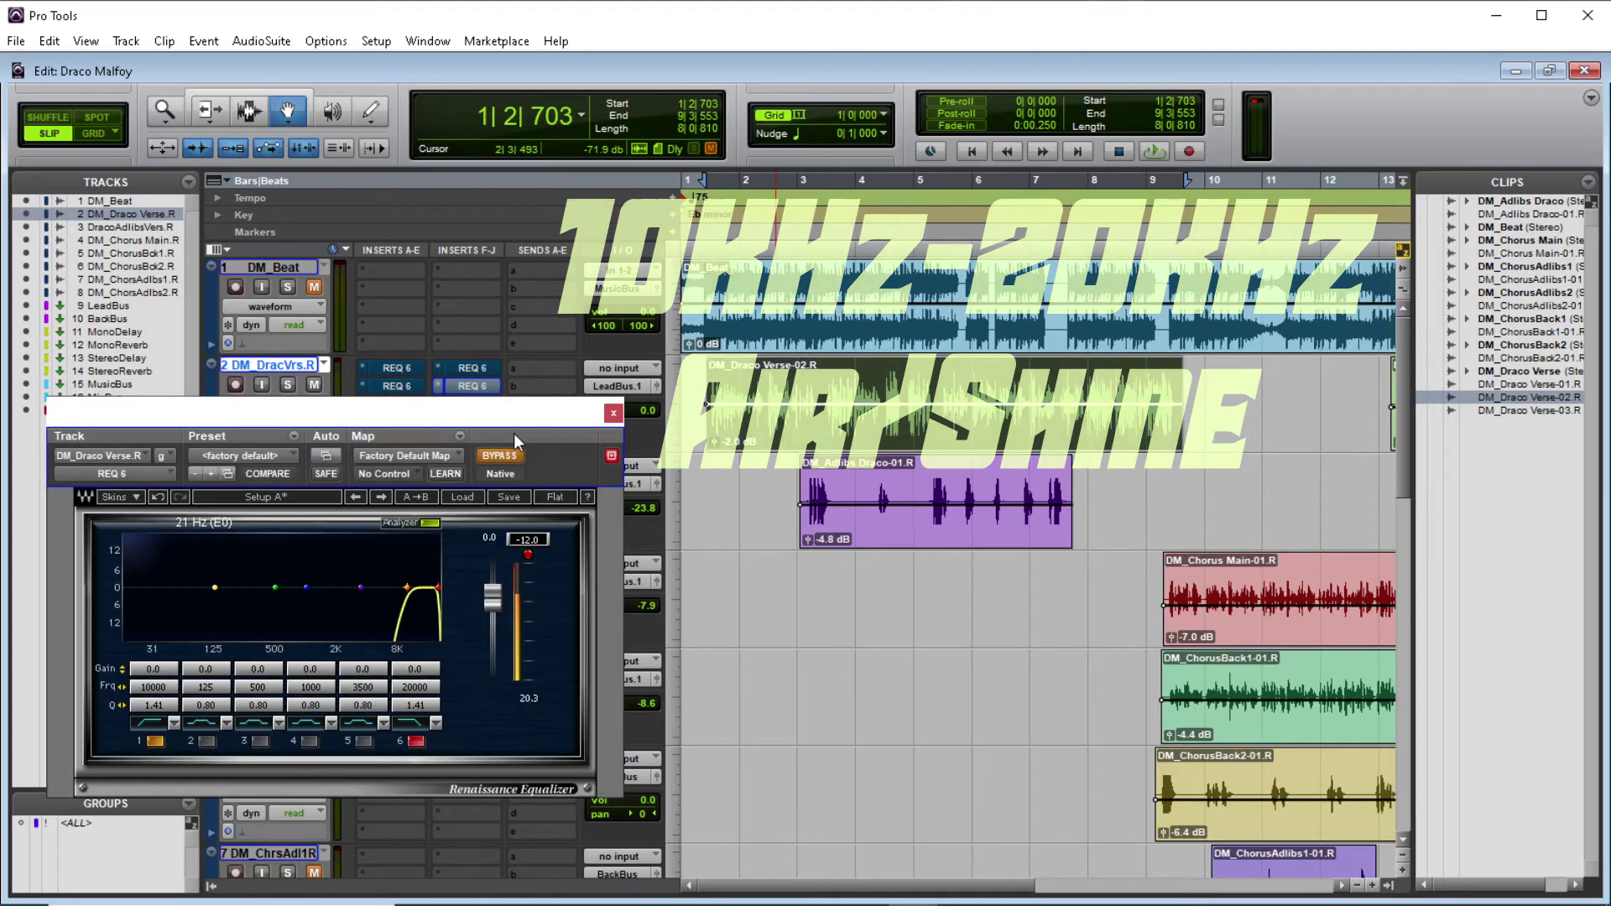
click(511, 454)
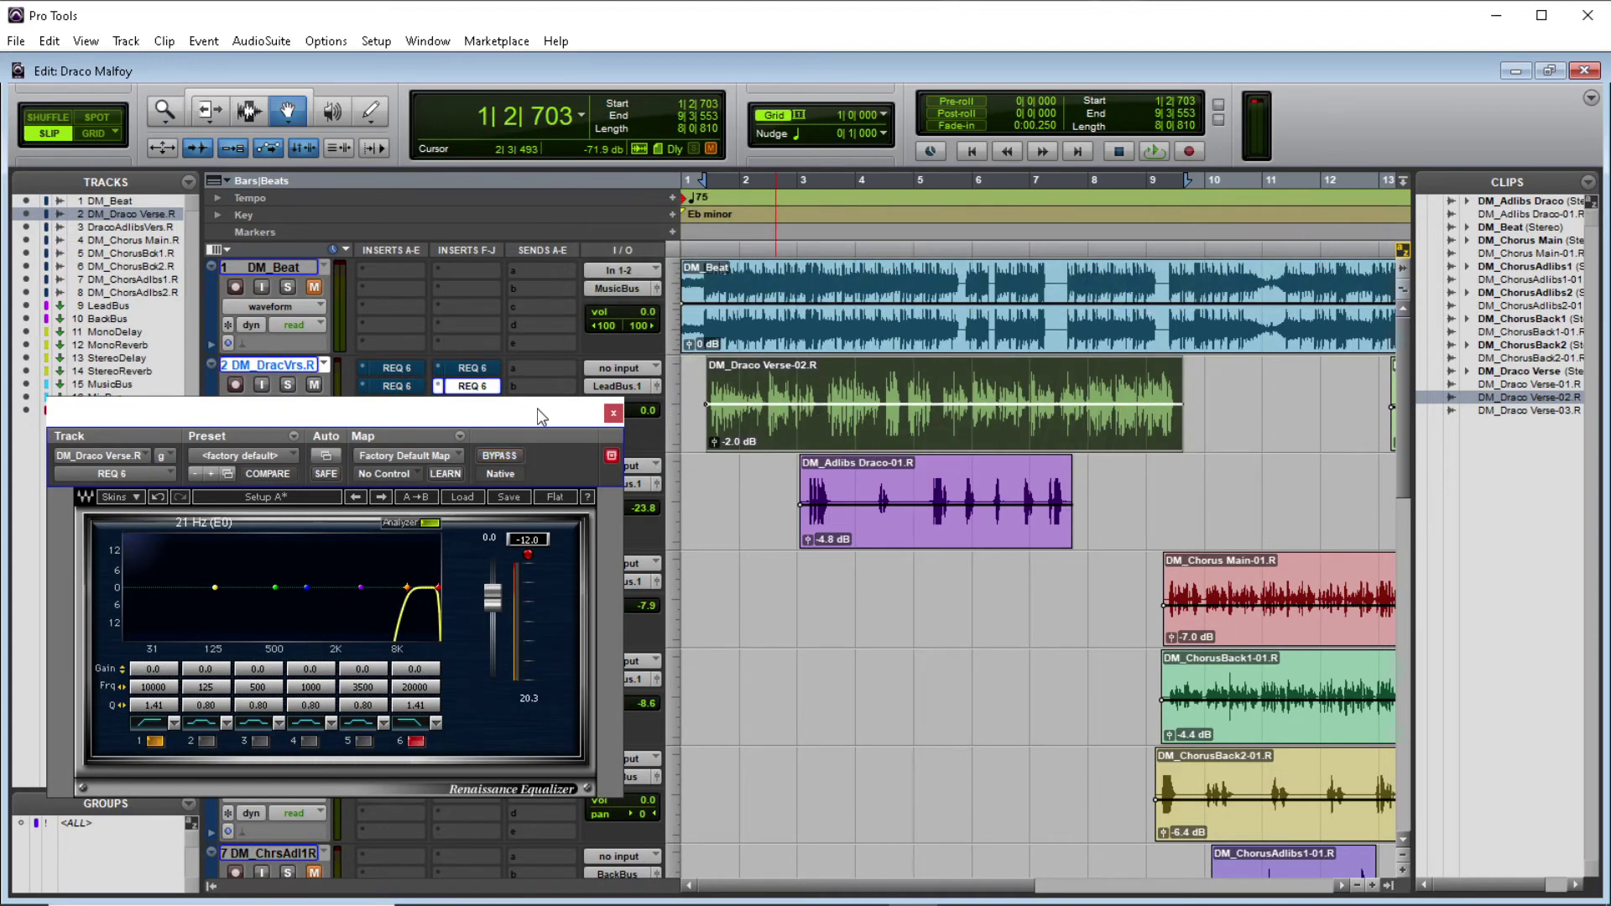
drag(537, 407, 421, 217)
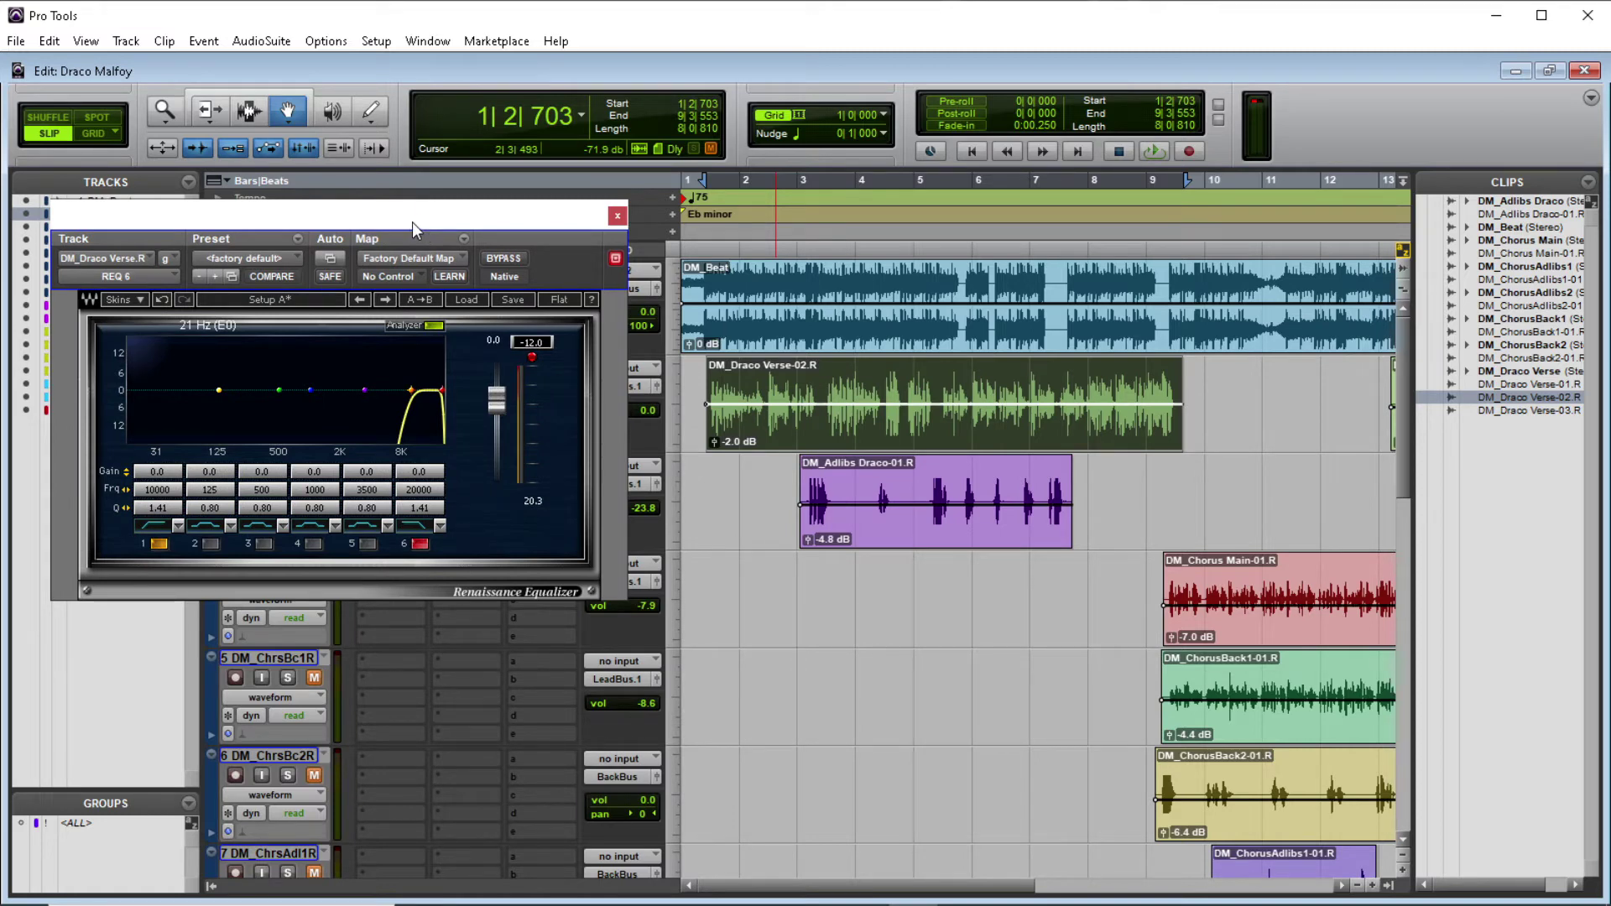
drag(412, 222, 387, 249)
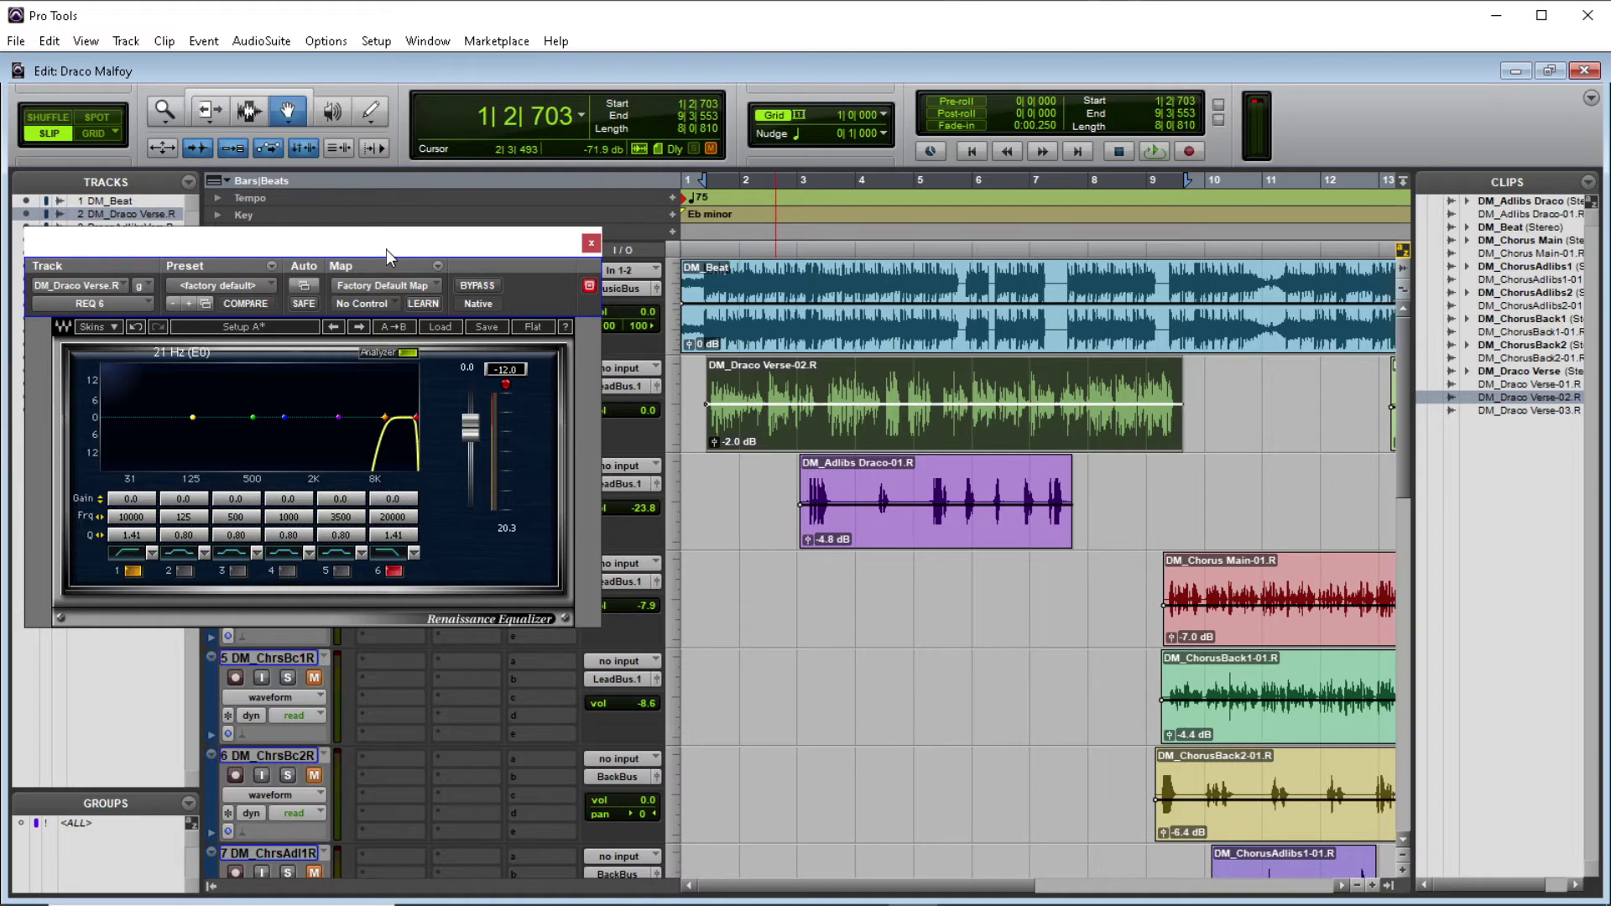
key(space)
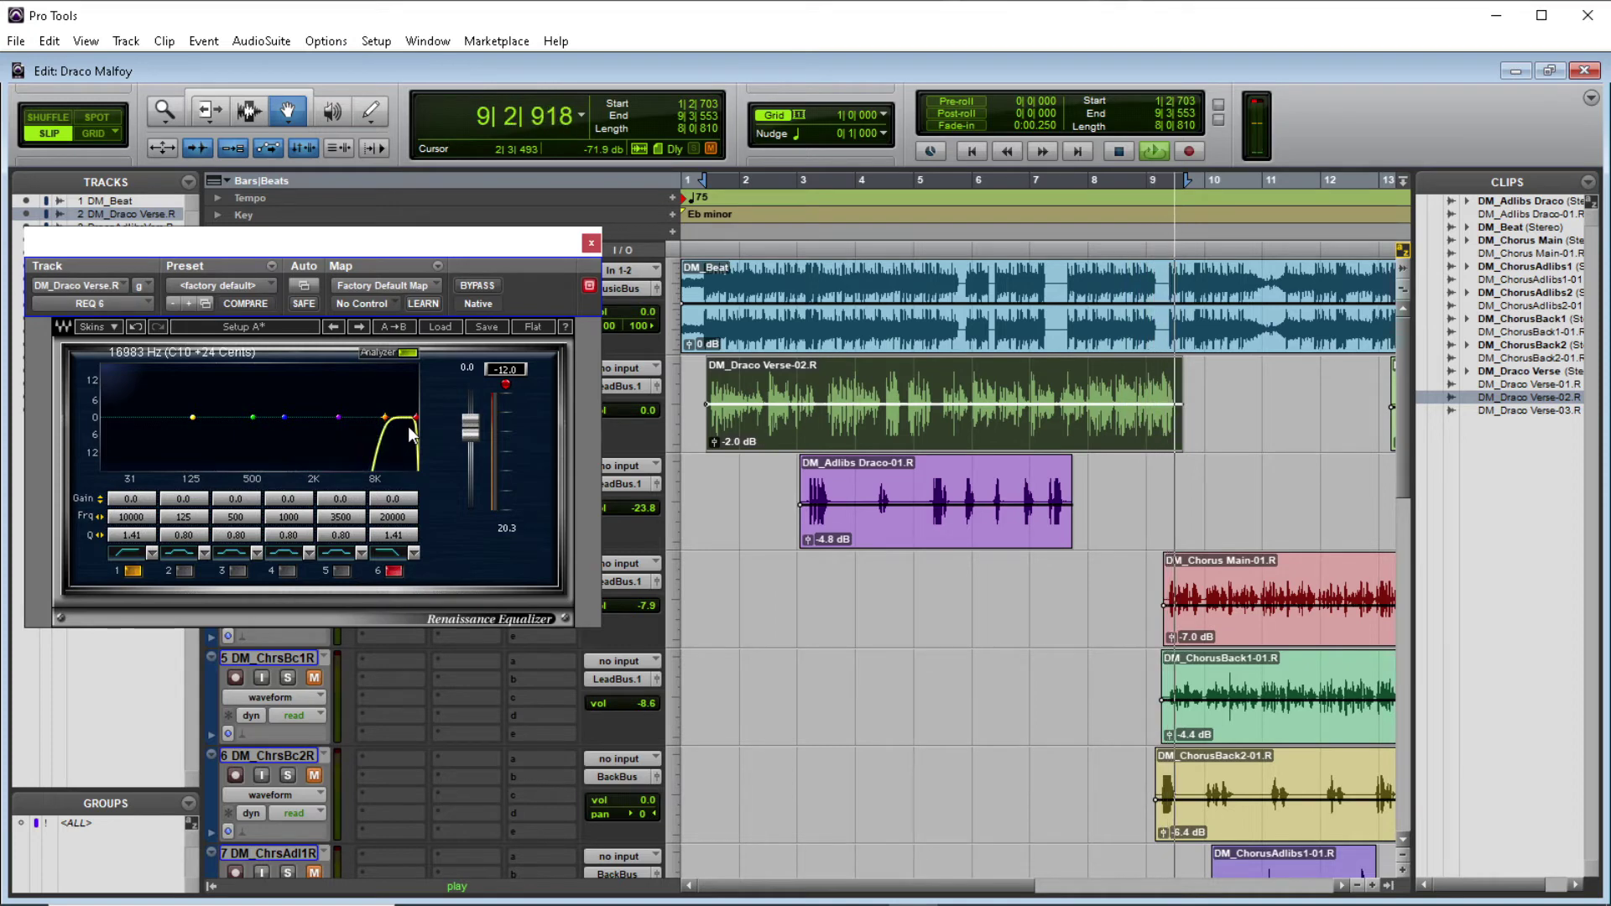
key(space)
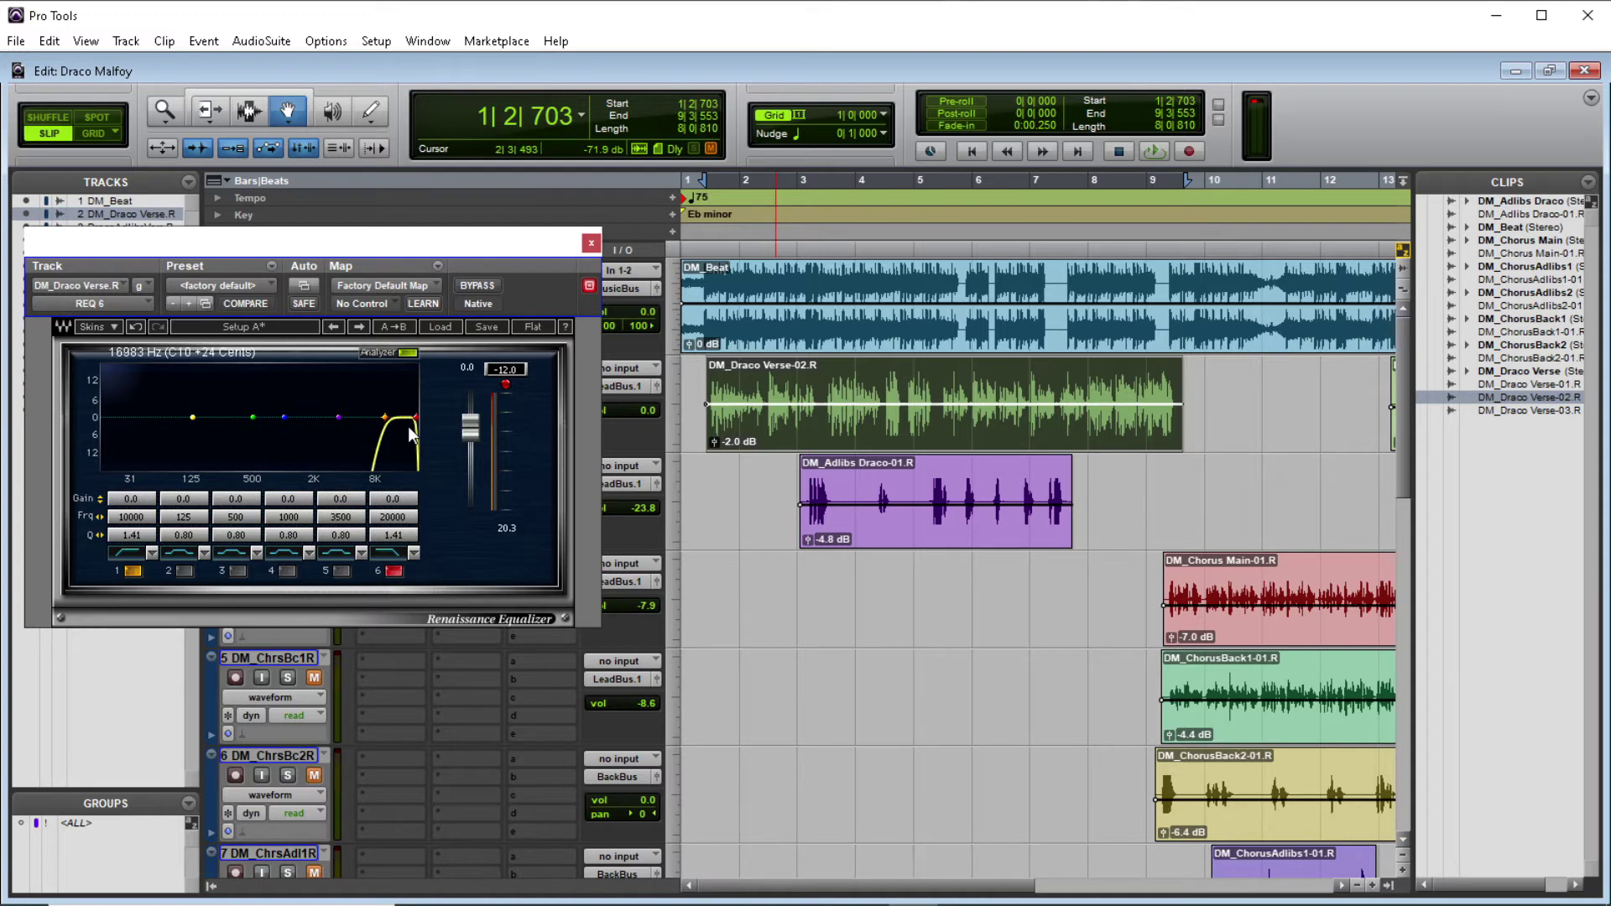
click(592, 241)
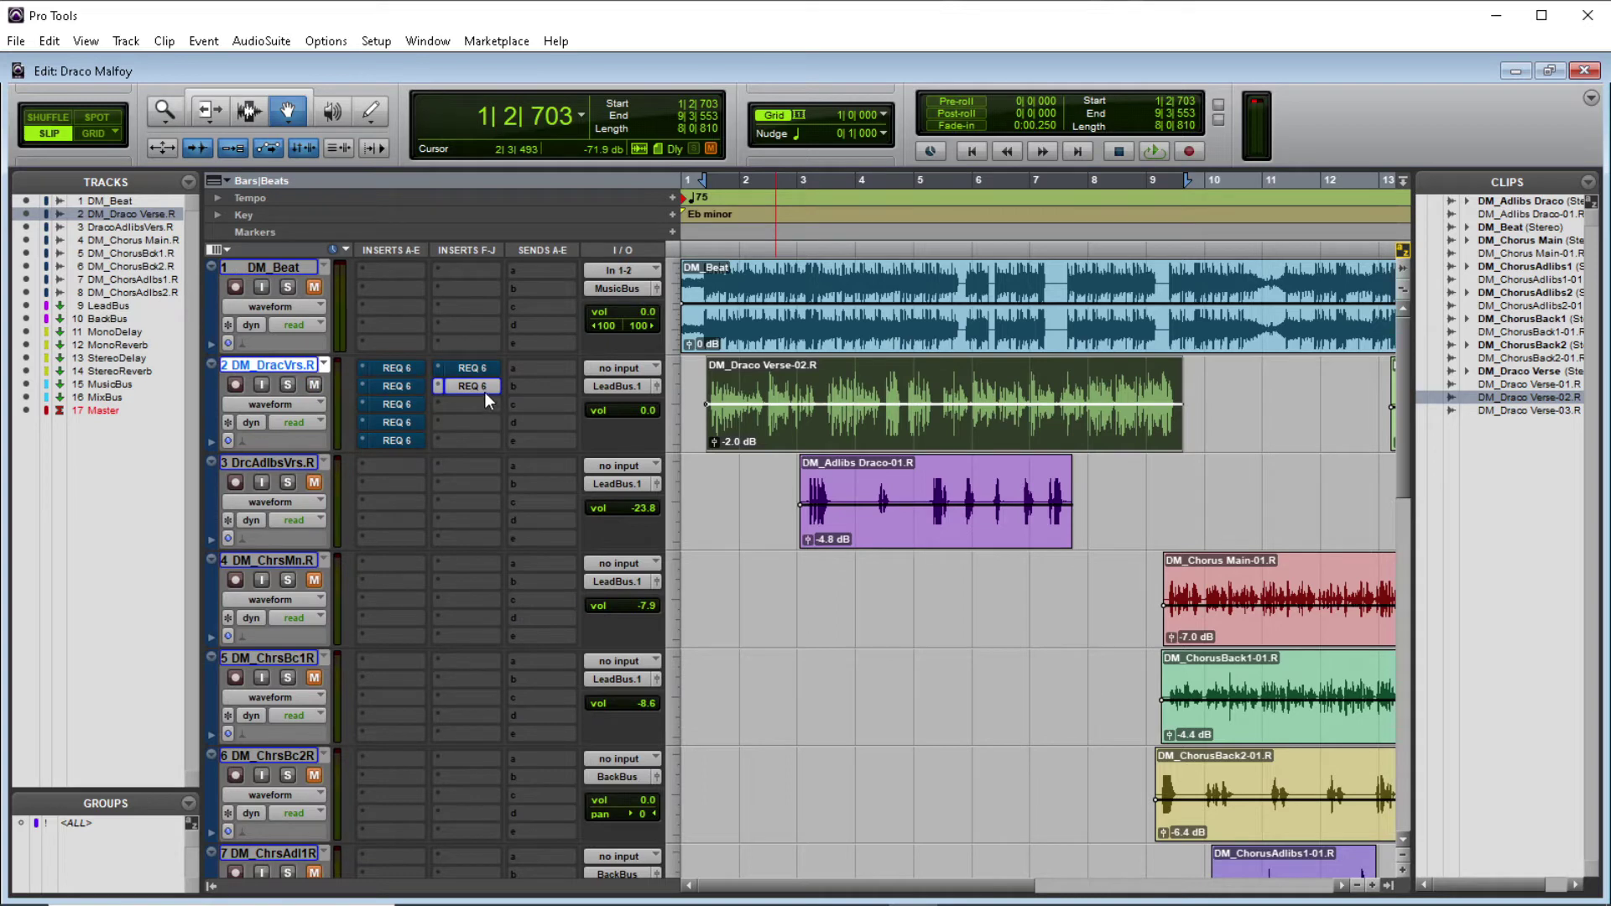
Open the verse track's first REQ 6 insert and enable band 1 as a high-pass filter at 60 Hz.
click(412, 370)
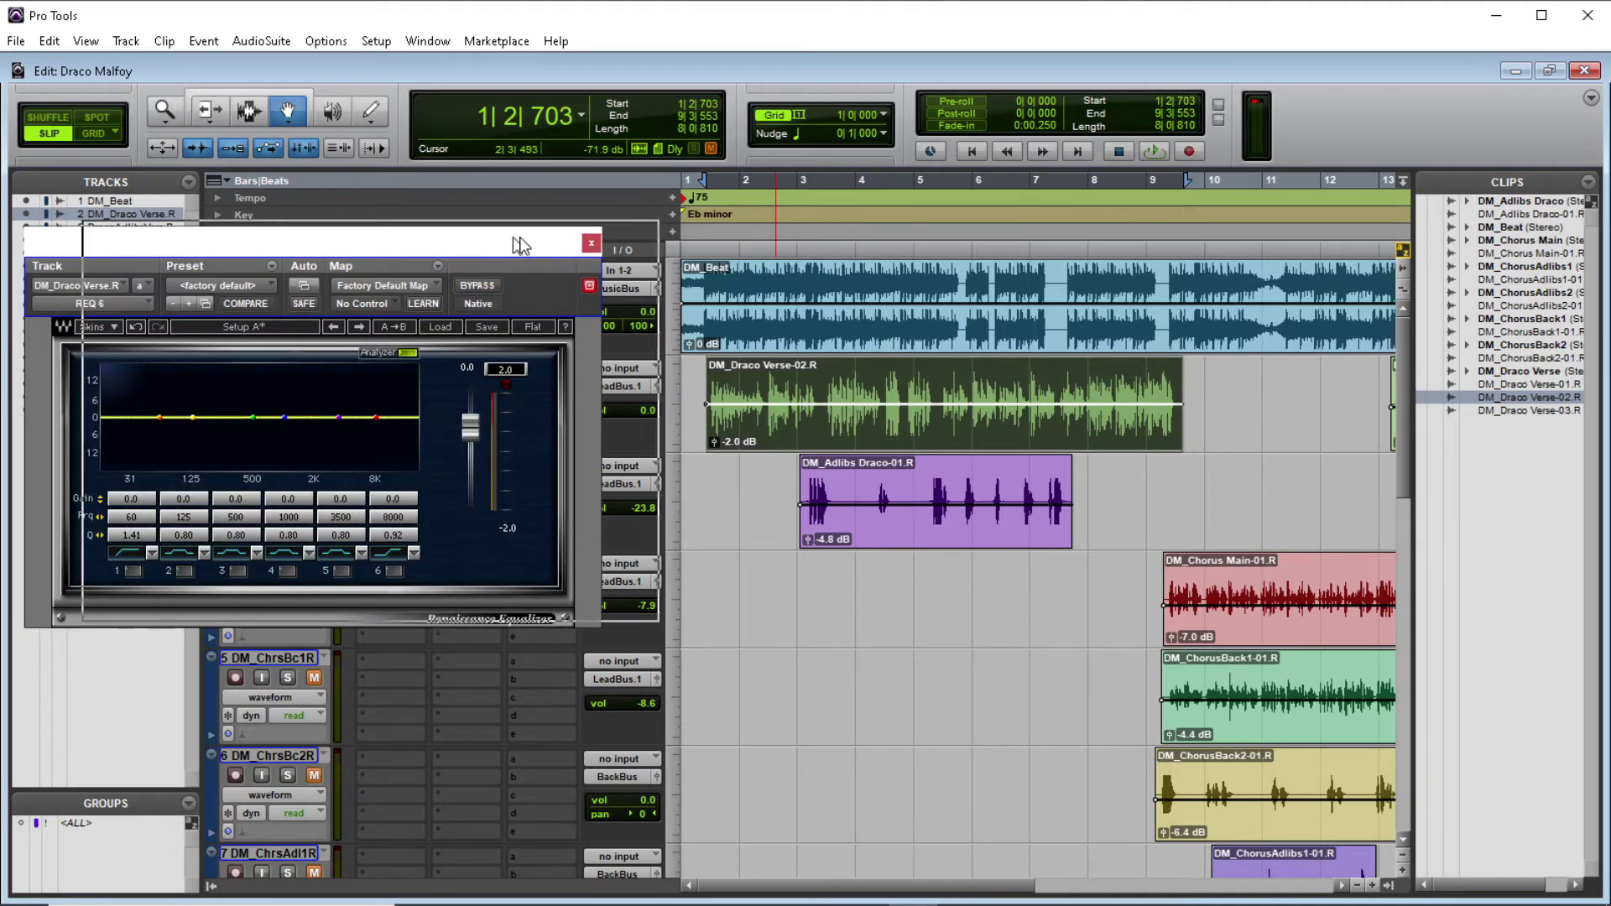
drag(338, 250, 680, 330)
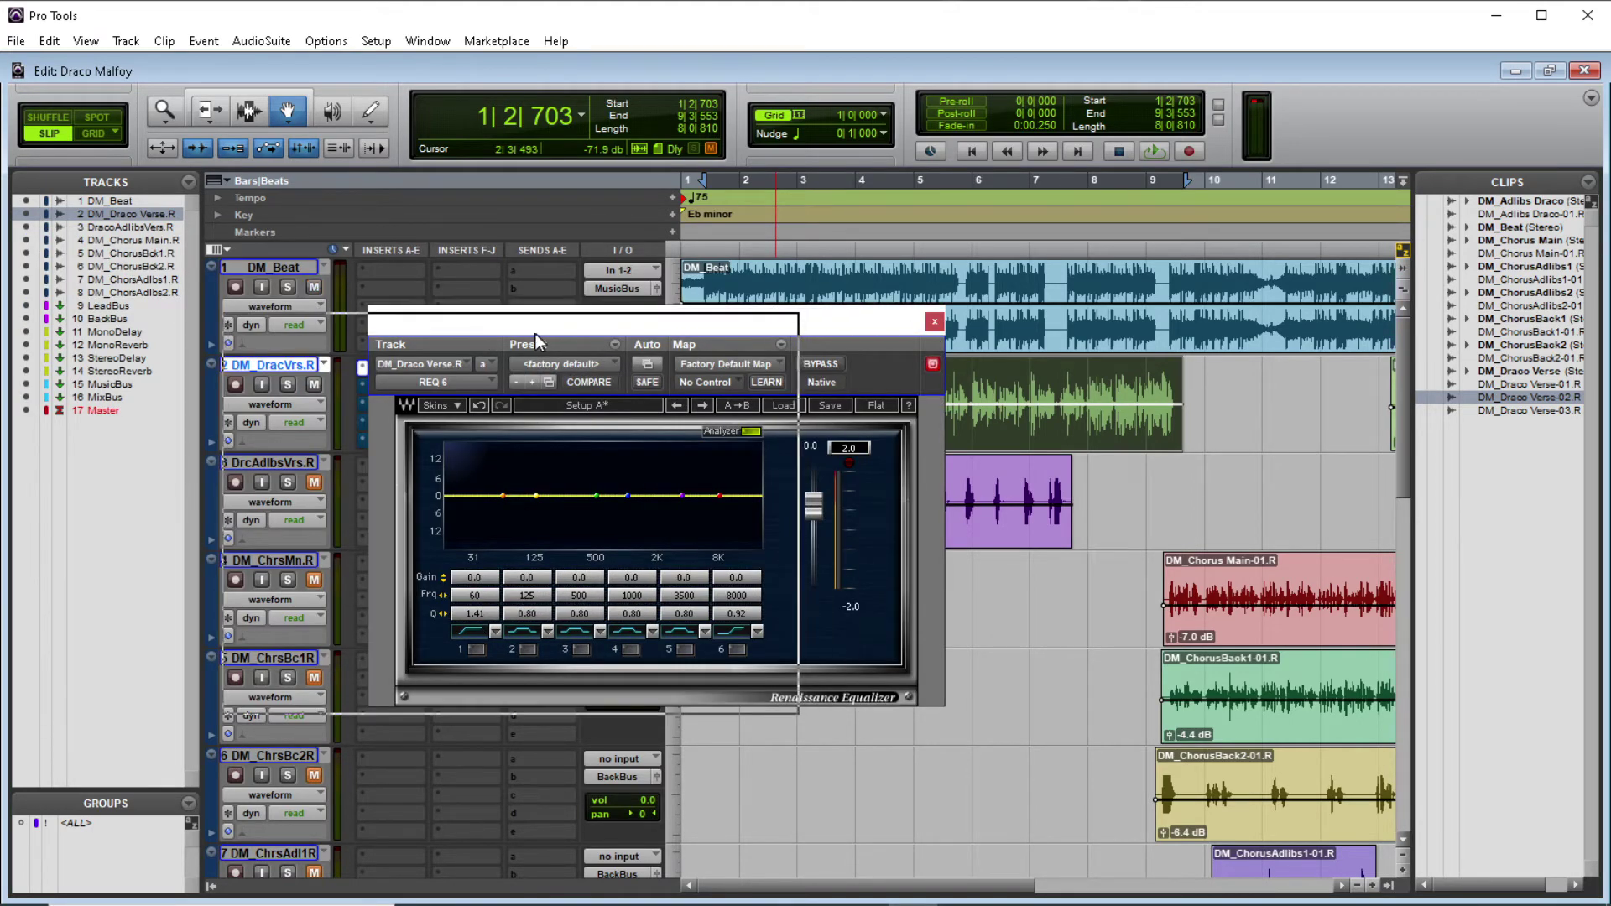
drag(682, 330, 469, 309)
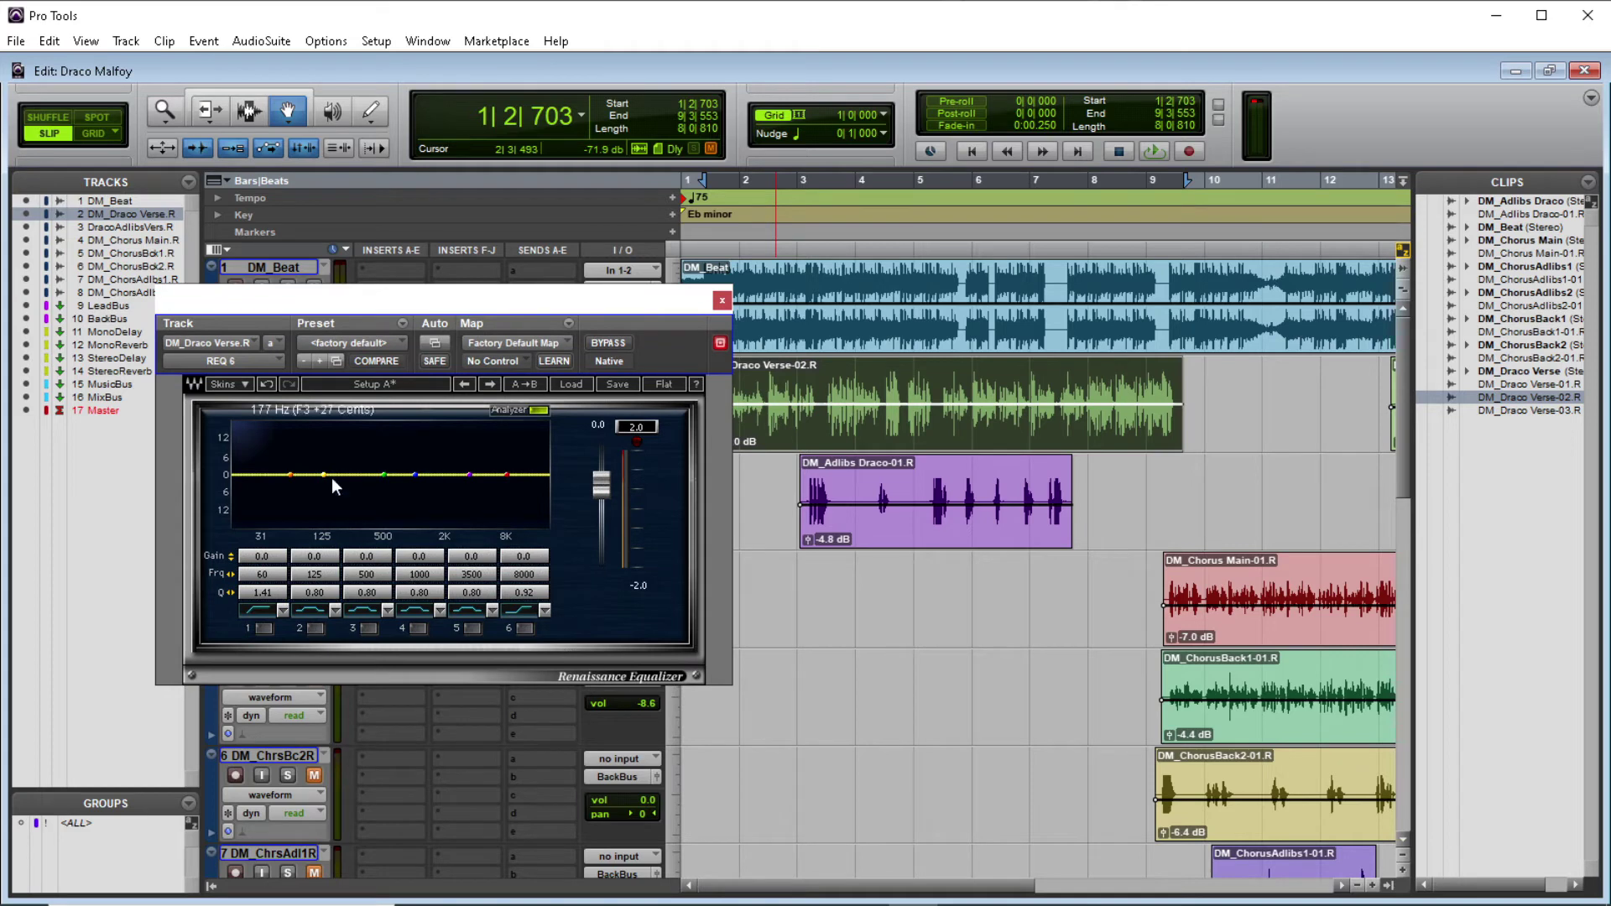
click(263, 628)
drag(397, 307, 409, 279)
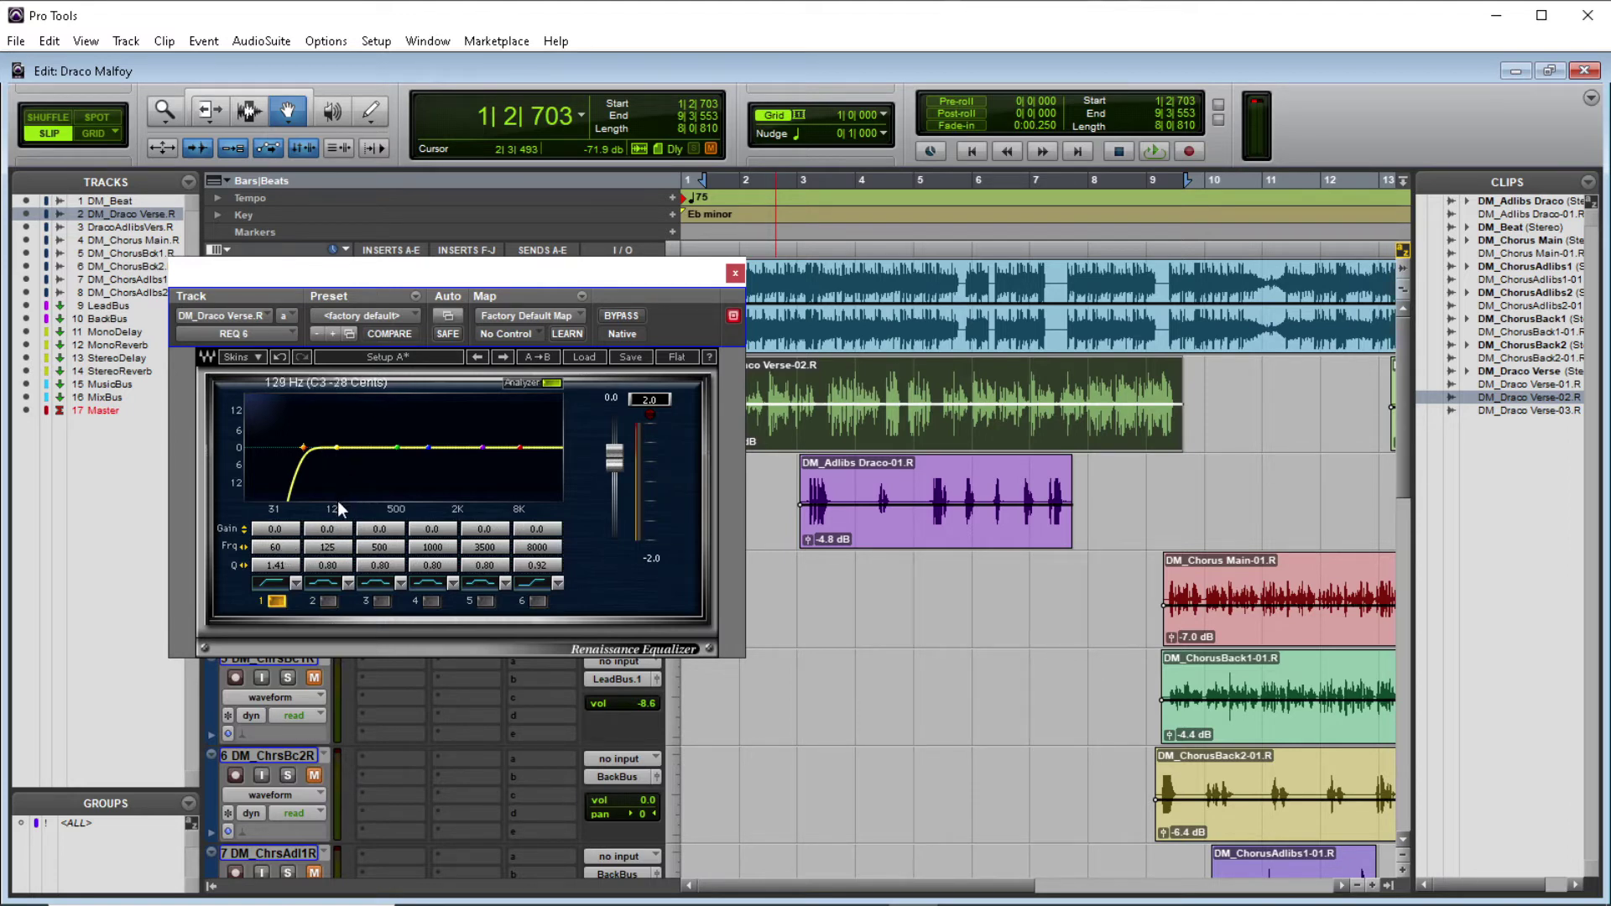
Start playback and raise the band 1 high-pass frequency to 167 Hz on the verse track's REQ 6.
key(alt)
key(alt+space)
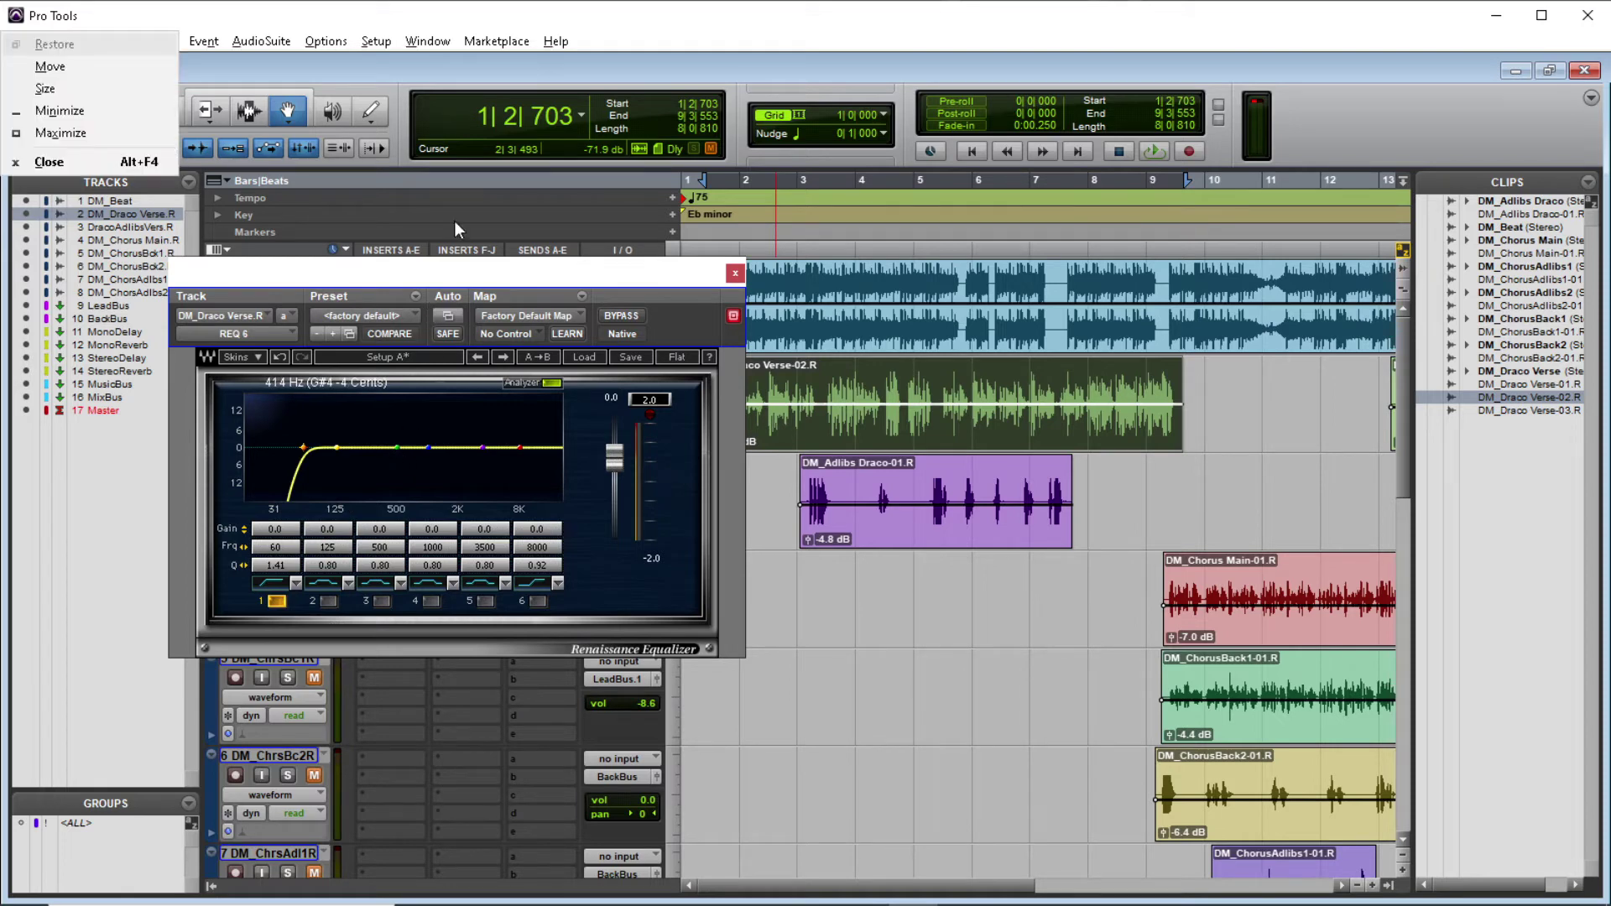
click(465, 180)
key(space)
drag(433, 270, 431, 312)
drag(275, 590, 324, 590)
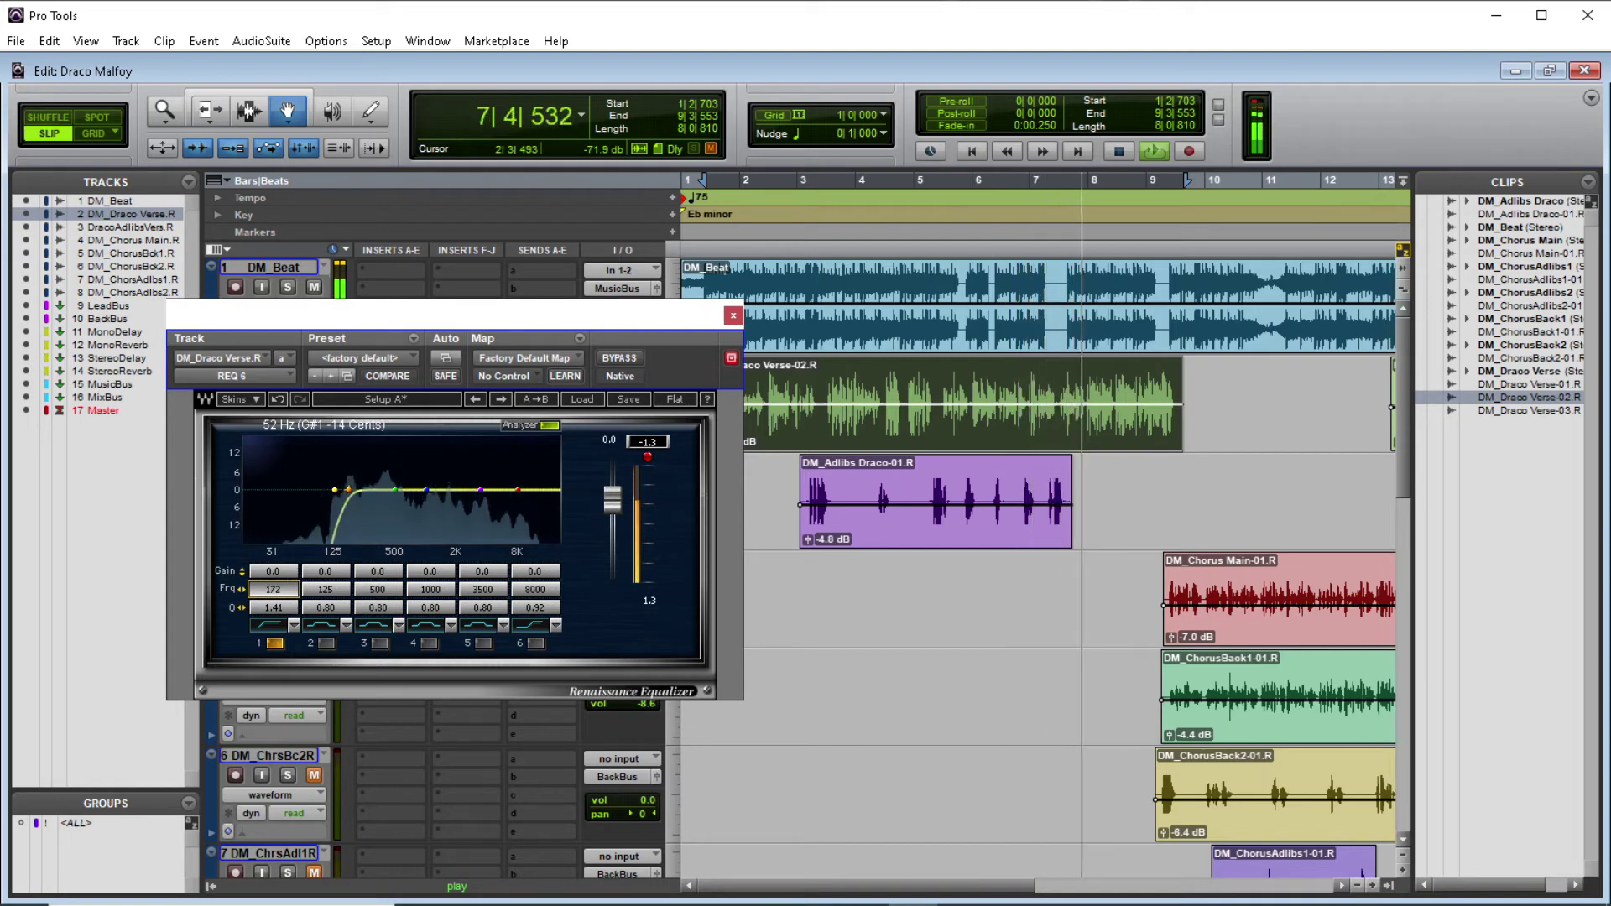
drag(323, 590, 323, 590)
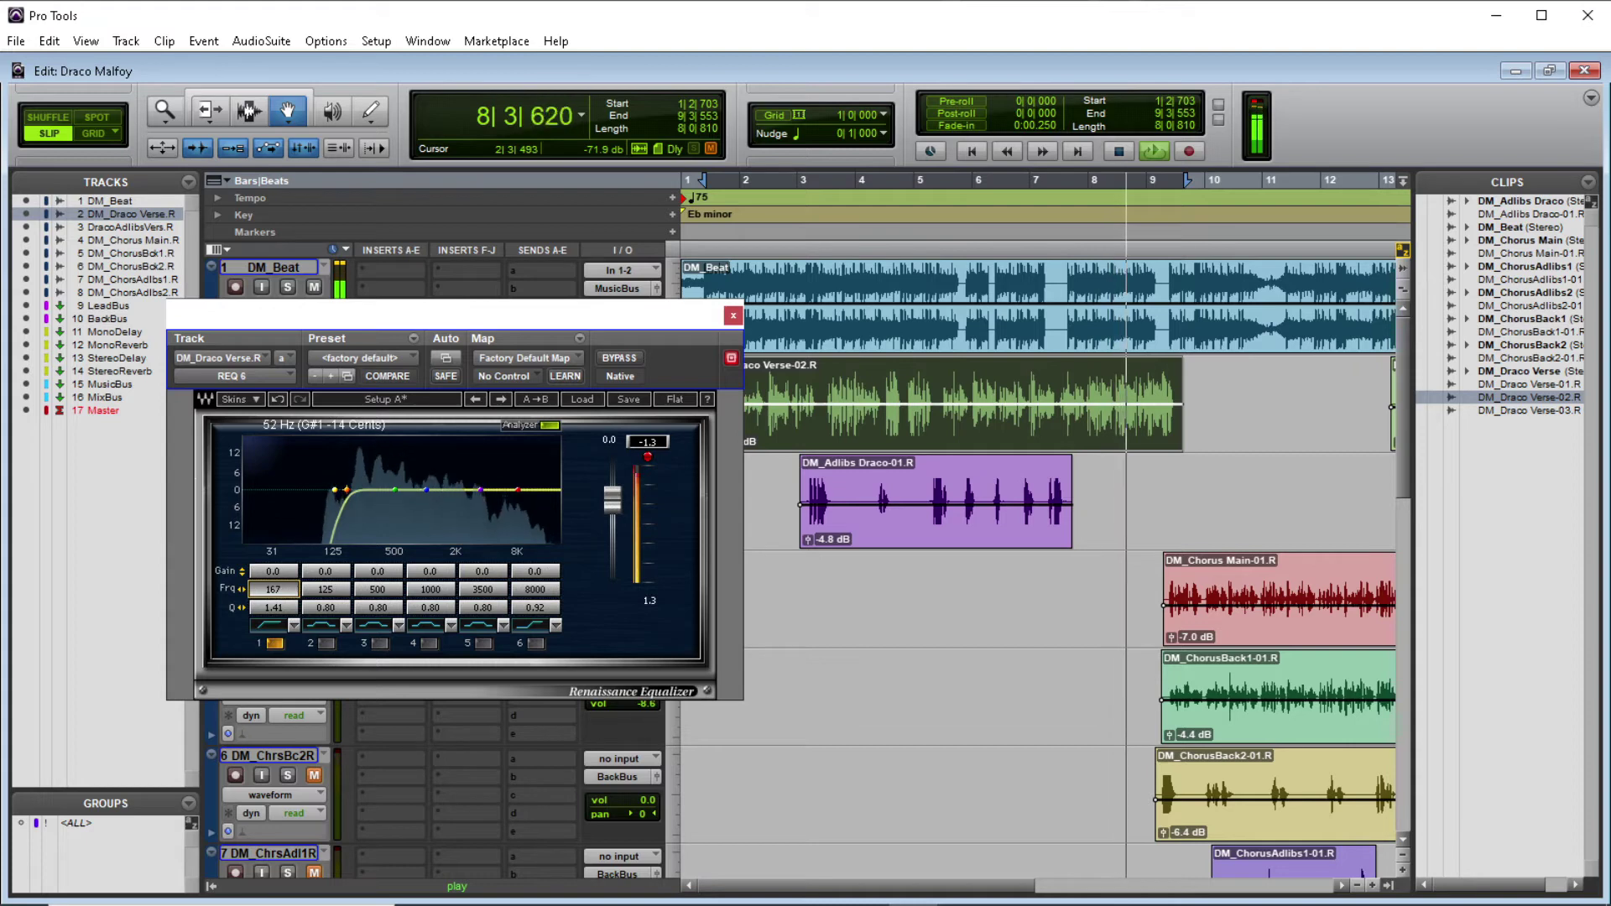
Enable band 2, locate the resonance with a narrow 18 dB boost near 200 Hz, and cut -7.1 dB at 220 Hz with a Q of 4.36.
click(326, 644)
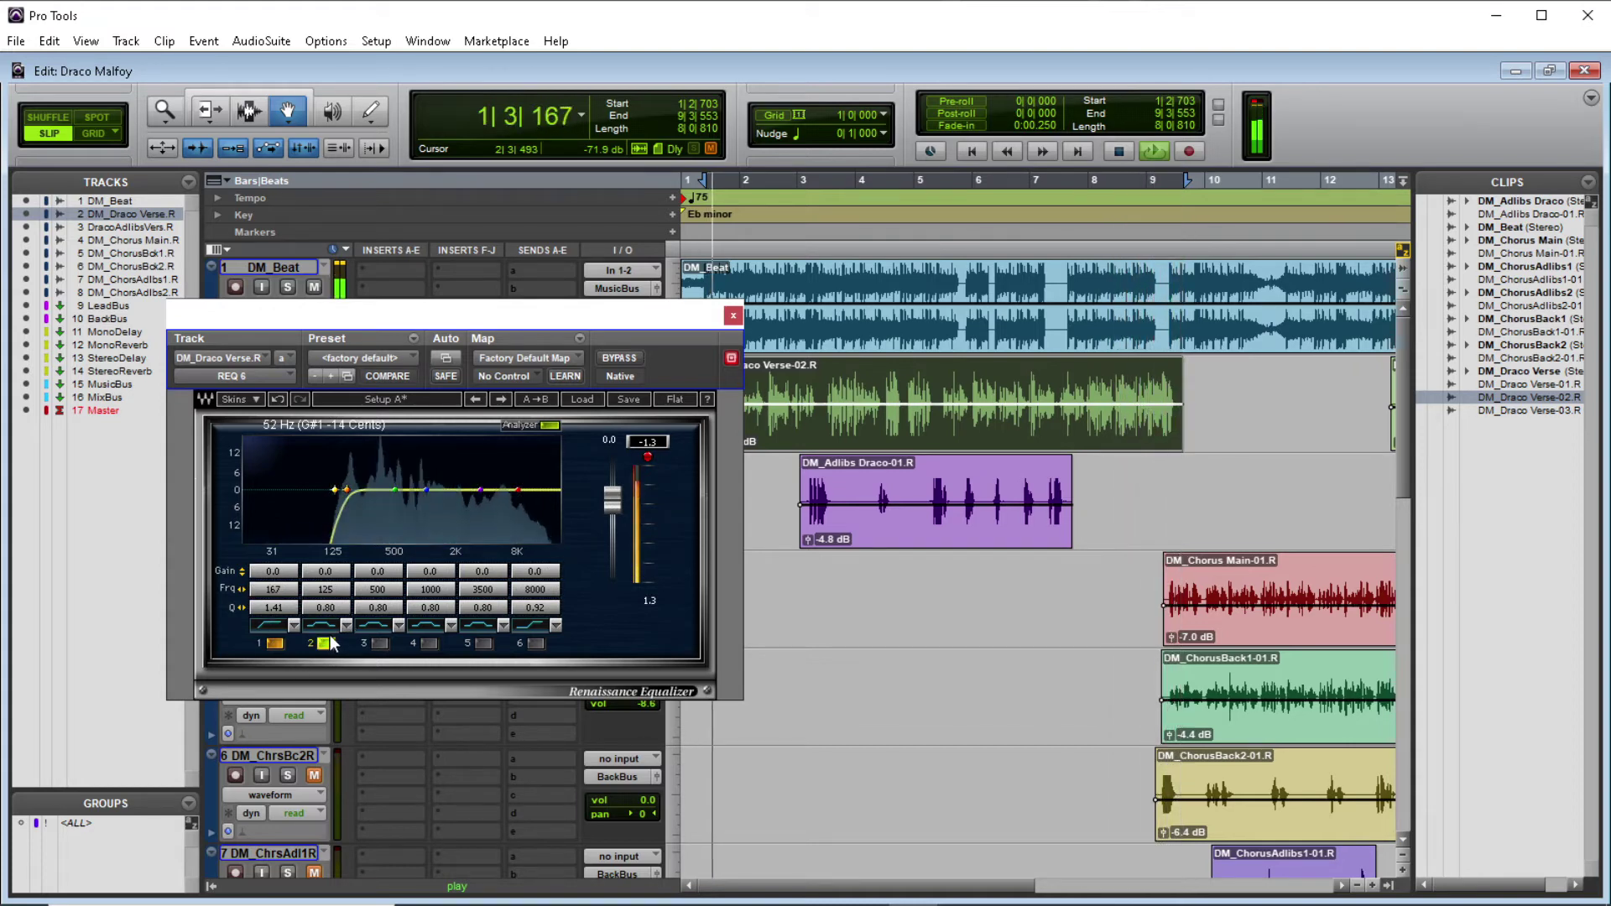
mouse_move(325, 590)
mouse_down()
mouse_move(343, 606)
mouse_move(356, 595)
mouse_up()
drag(365, 490, 355, 439)
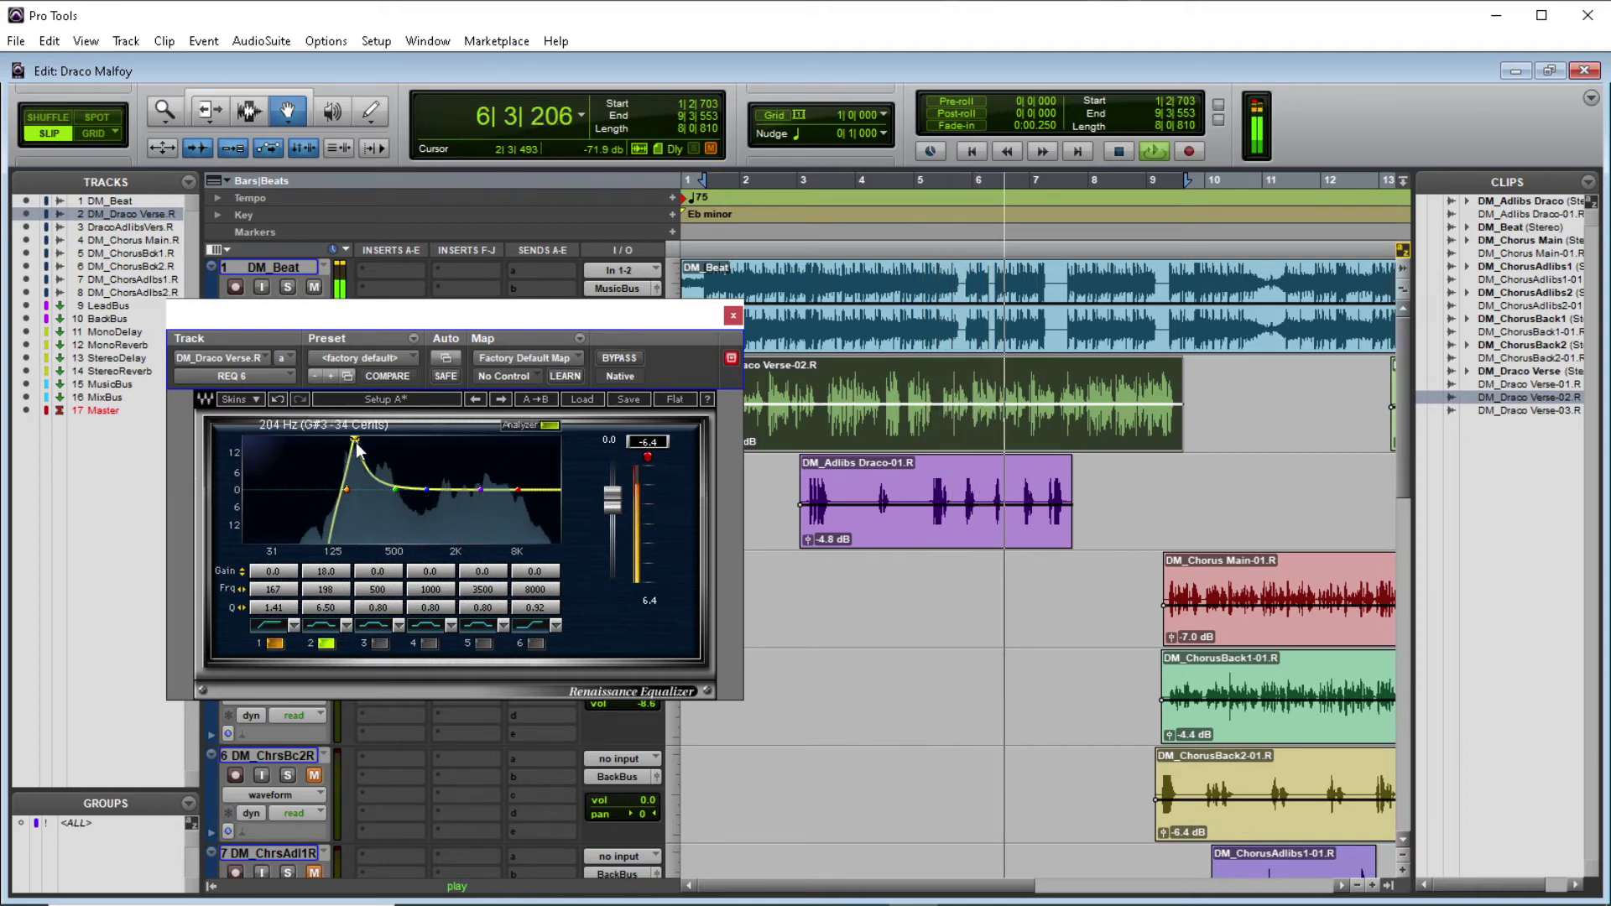
drag(355, 439, 353, 509)
drag(327, 607, 332, 590)
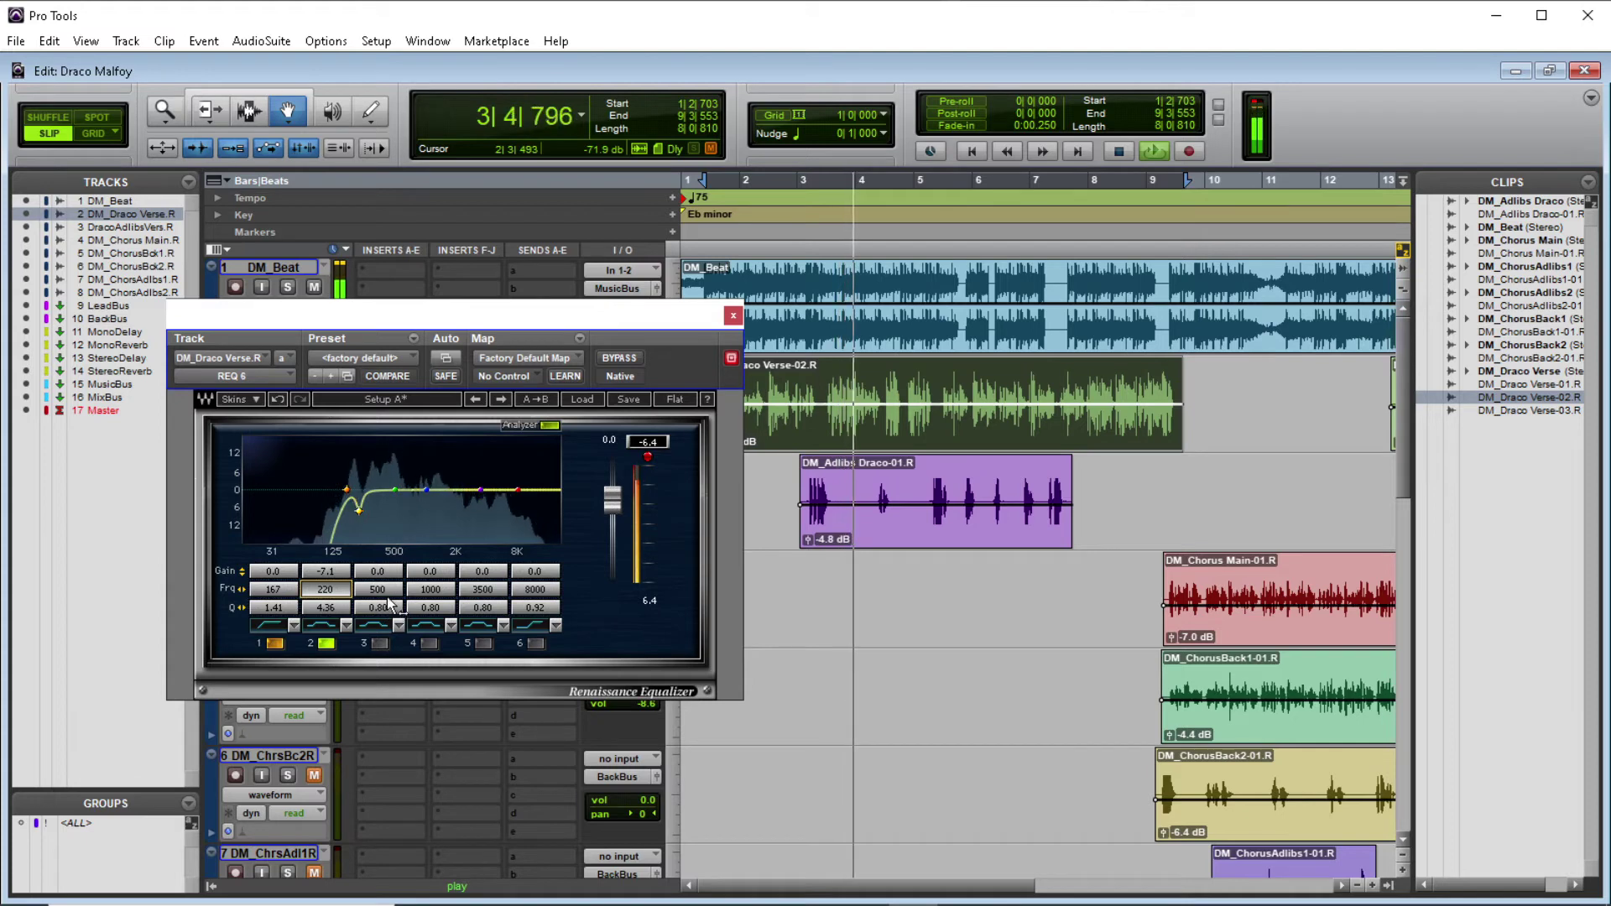
Enable band 3, sweep a narrow boost around 416–474 Hz, and cut -9.1 dB at 474 Hz with a Q of 4.91.
click(380, 643)
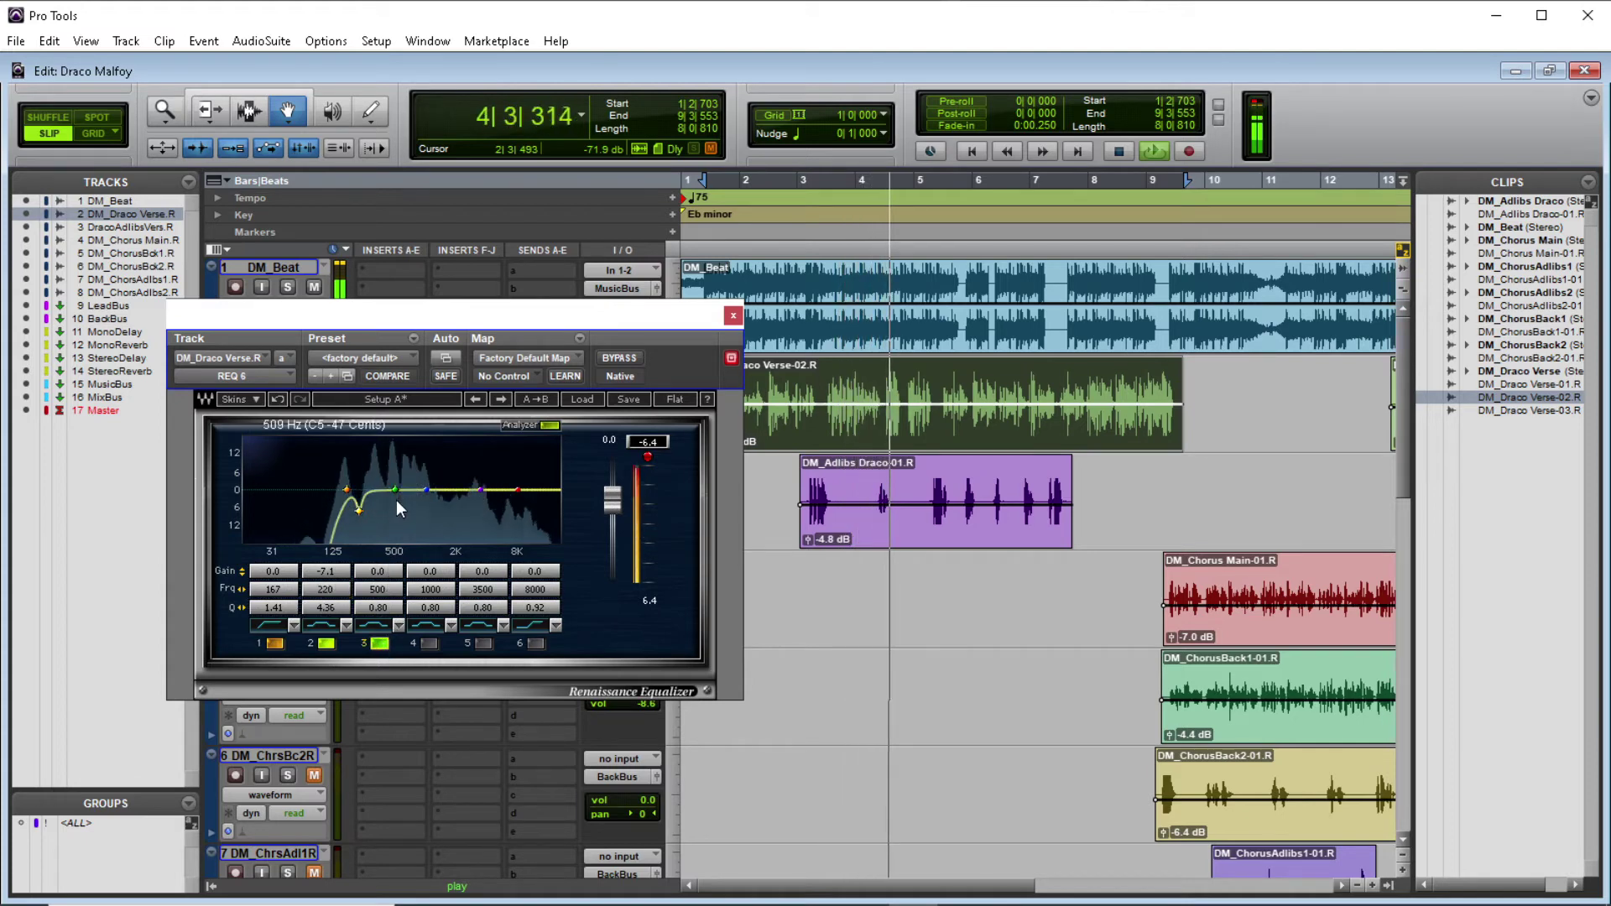
drag(396, 492, 387, 448)
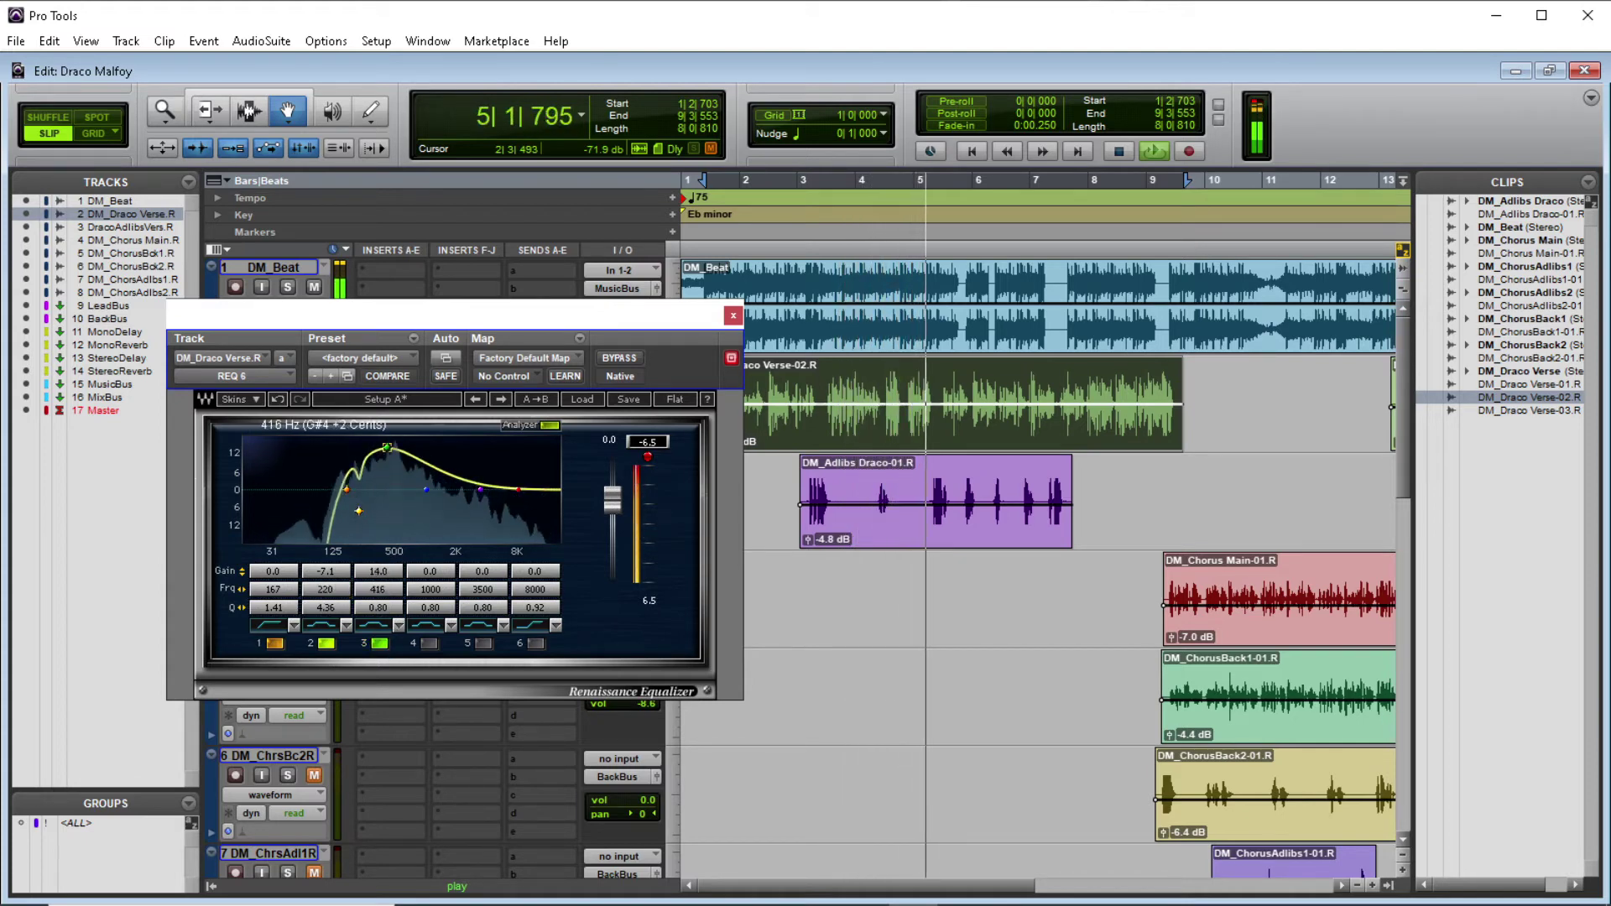
drag(378, 608, 445, 608)
drag(386, 448, 392, 444)
drag(392, 446, 386, 501)
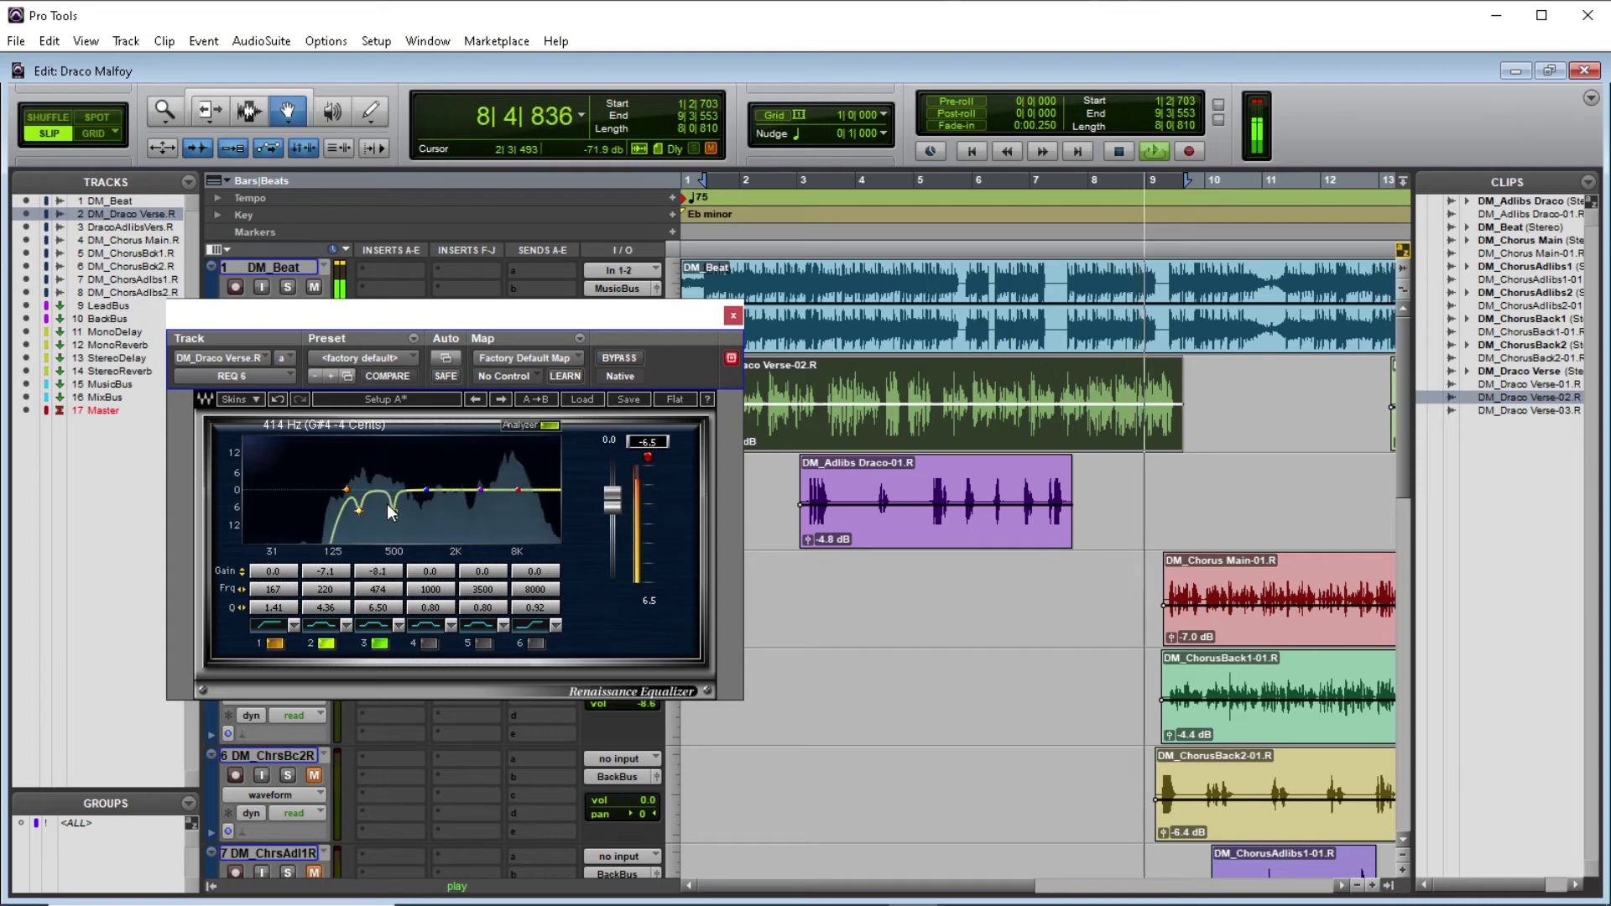
drag(386, 502, 376, 602)
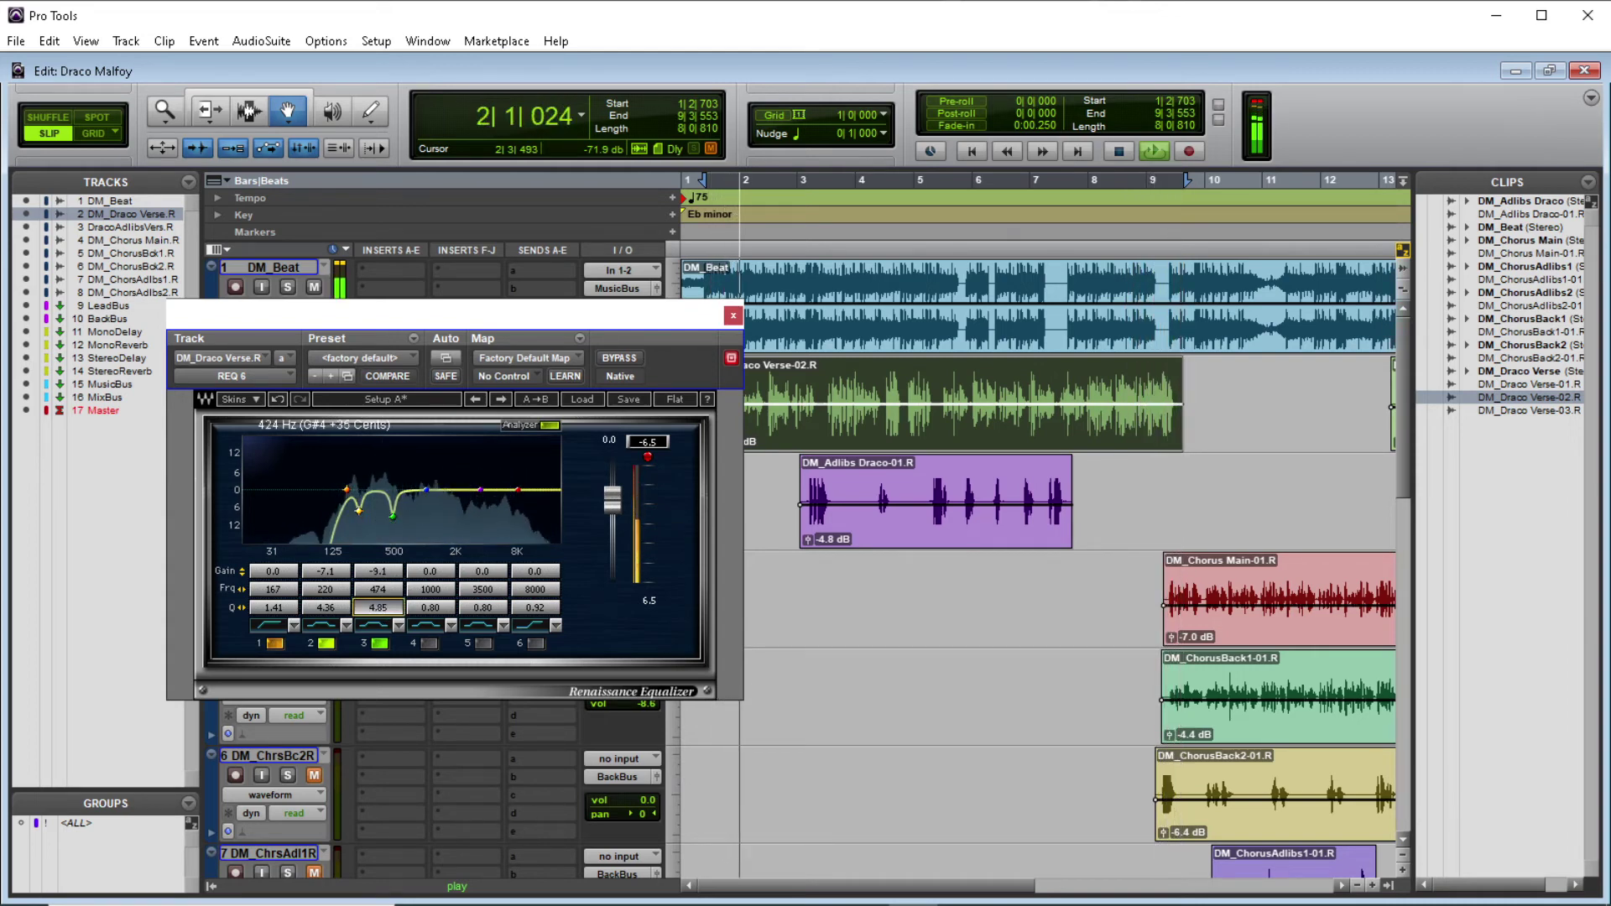
drag(375, 604, 377, 605)
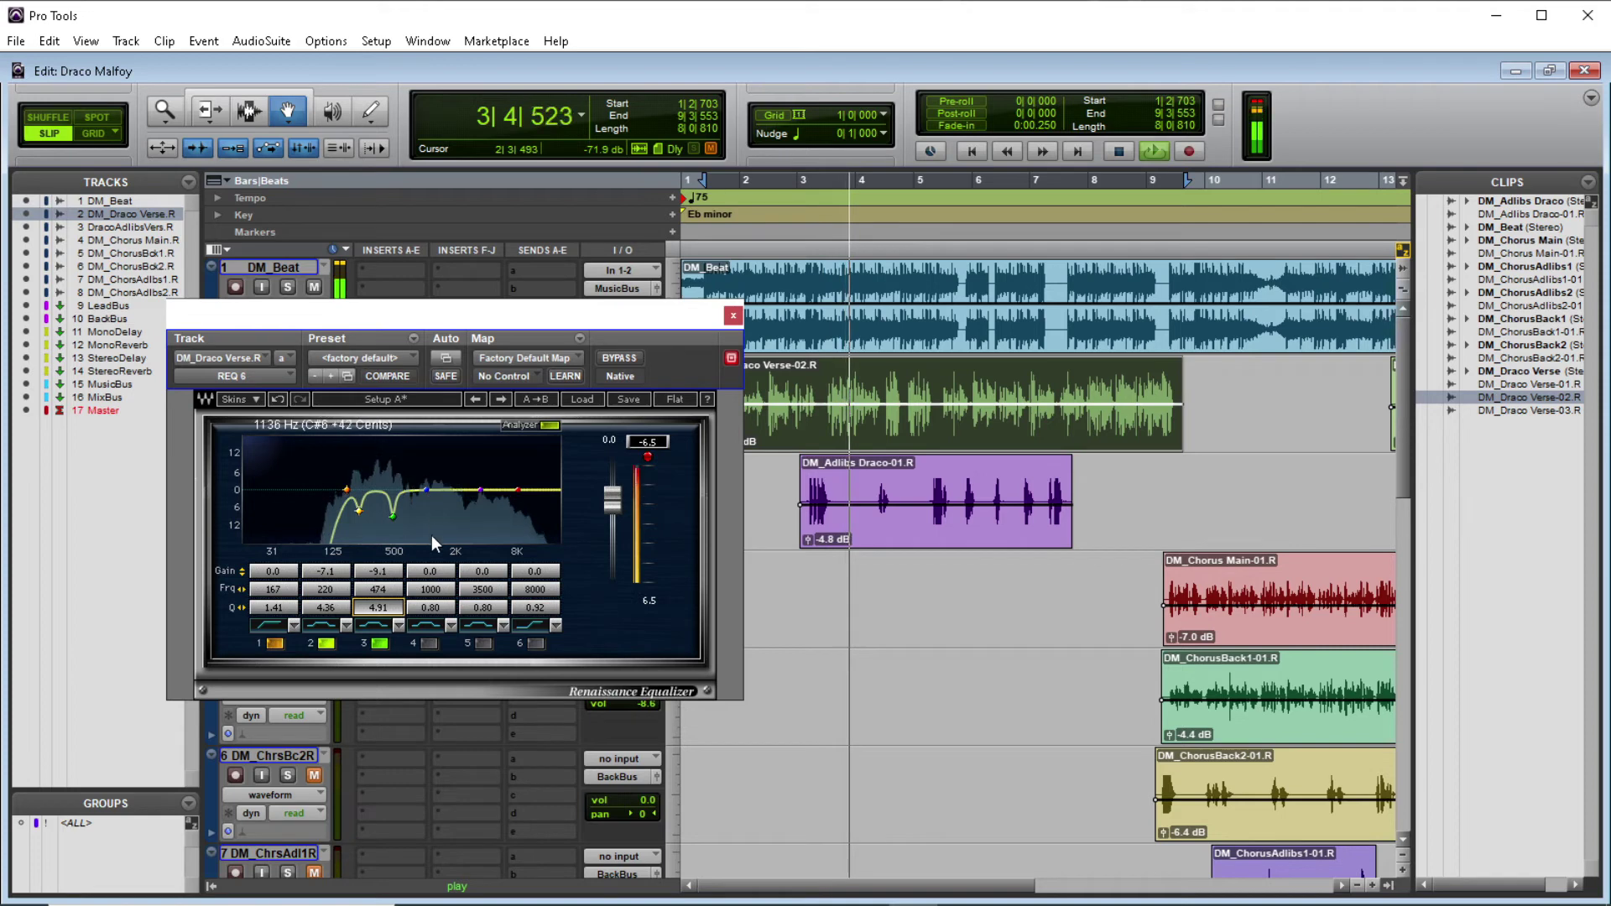
Enable band 4 and cut -4.8 dB at 754 Hz with a Q of 6.50.
click(429, 643)
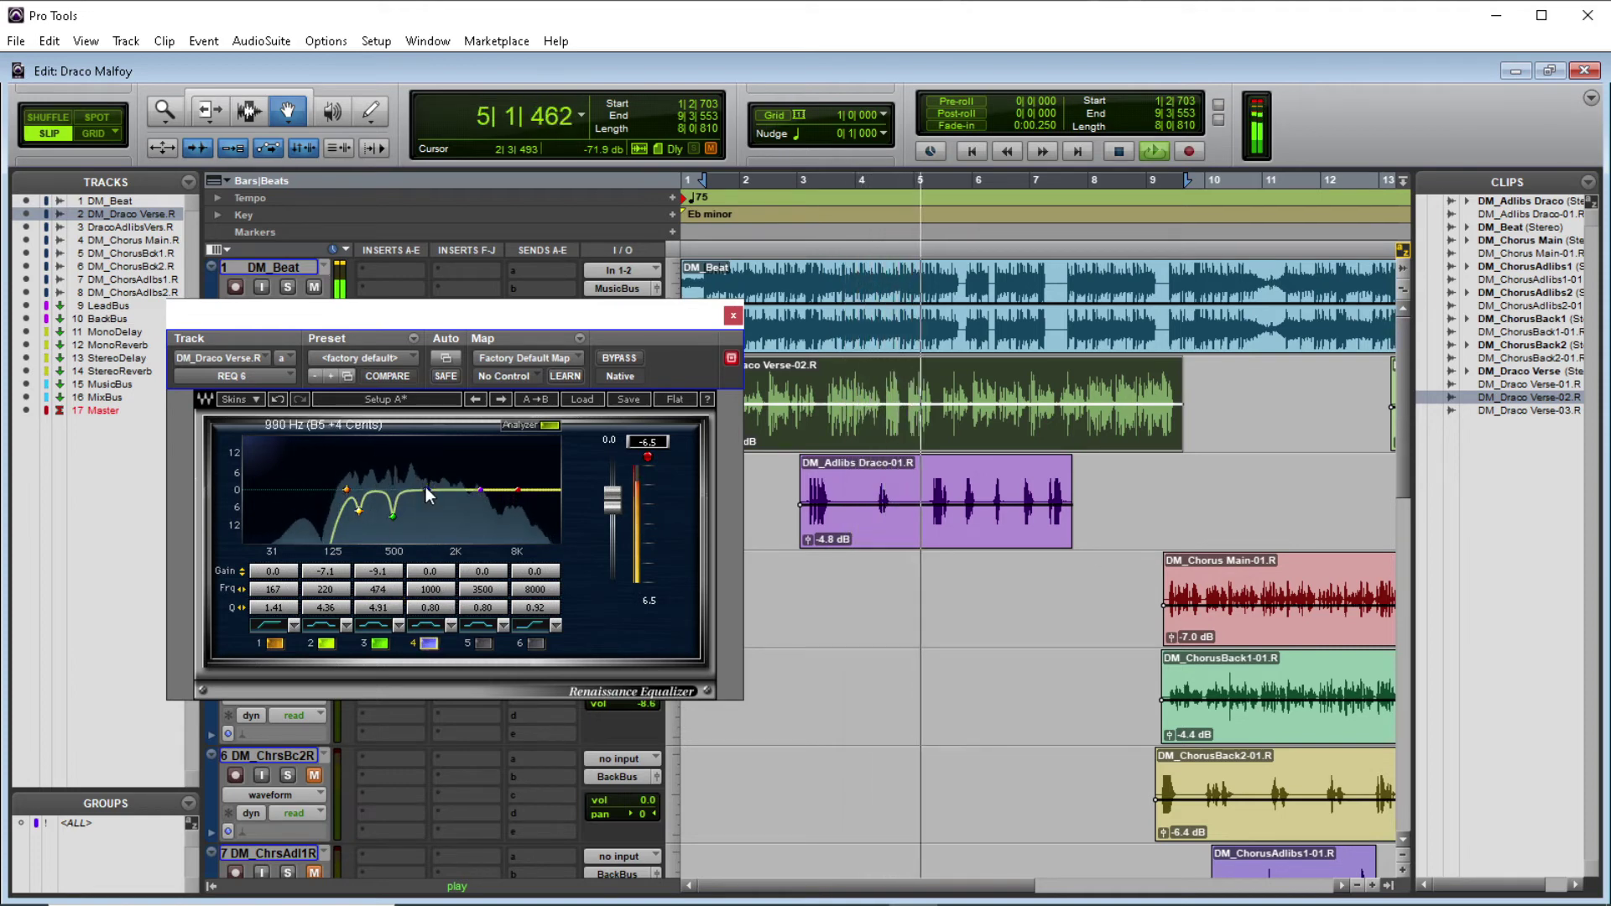
drag(430, 608, 511, 608)
mouse_move(427, 491)
mouse_down()
mouse_move(422, 439)
mouse_move(394, 439)
mouse_move(450, 438)
mouse_move(357, 439)
mouse_move(416, 439)
mouse_move(410, 515)
mouse_up()
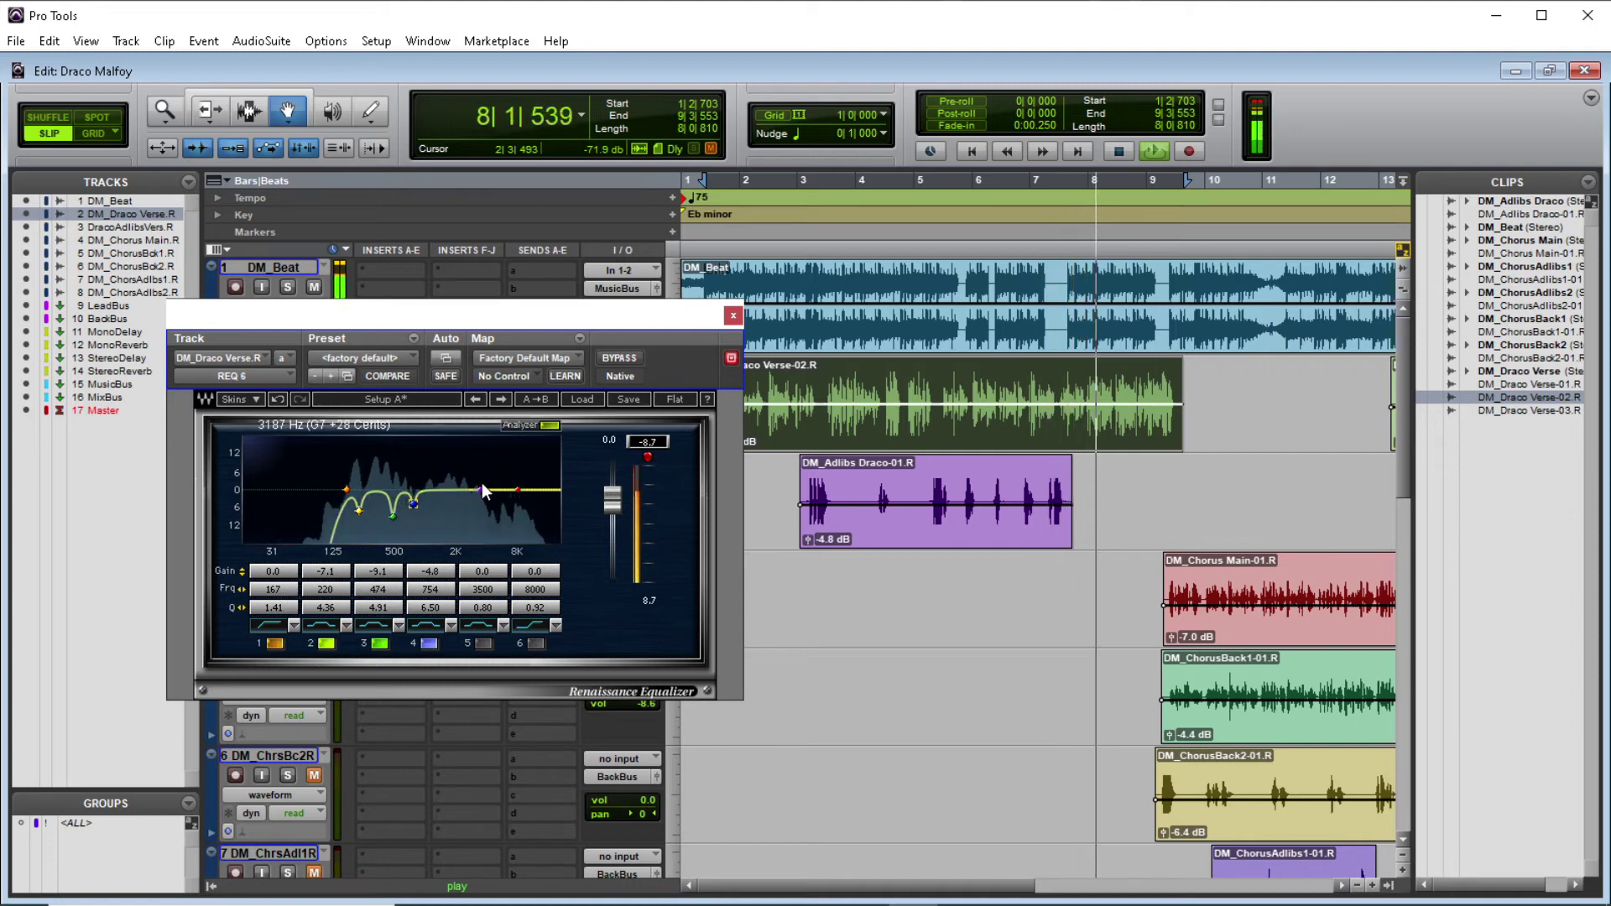
Enable band 5, sweep an 18 dB boost down from 3164 Hz, and cut -2.2 dB at 2336 Hz with a Q of 6.50.
click(483, 644)
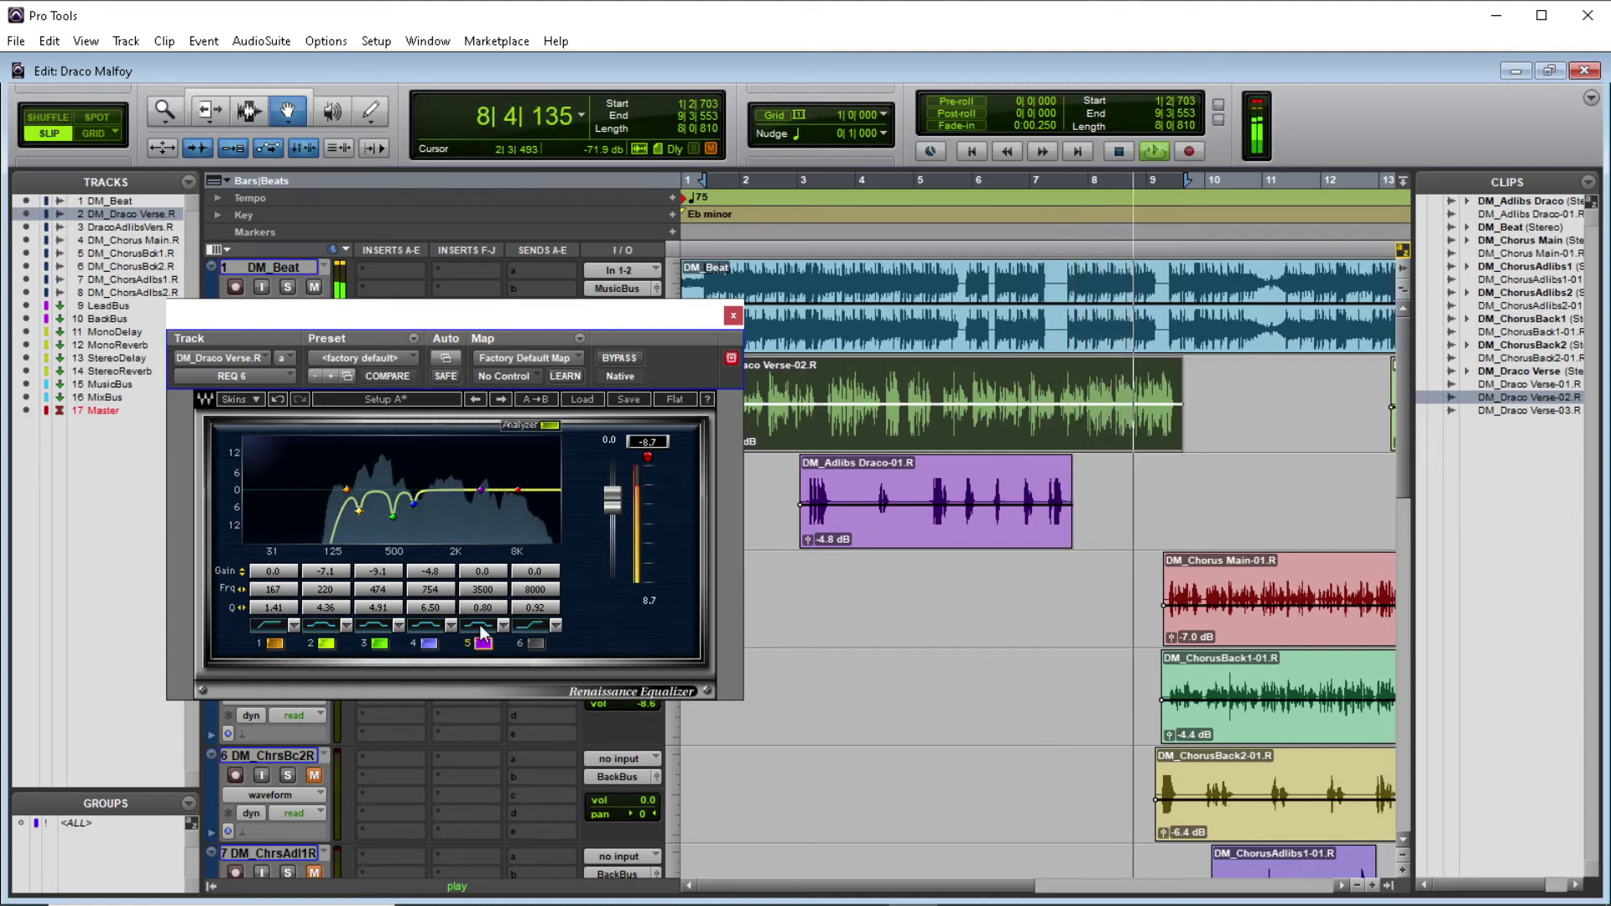
drag(481, 608, 508, 608)
drag(481, 489, 472, 438)
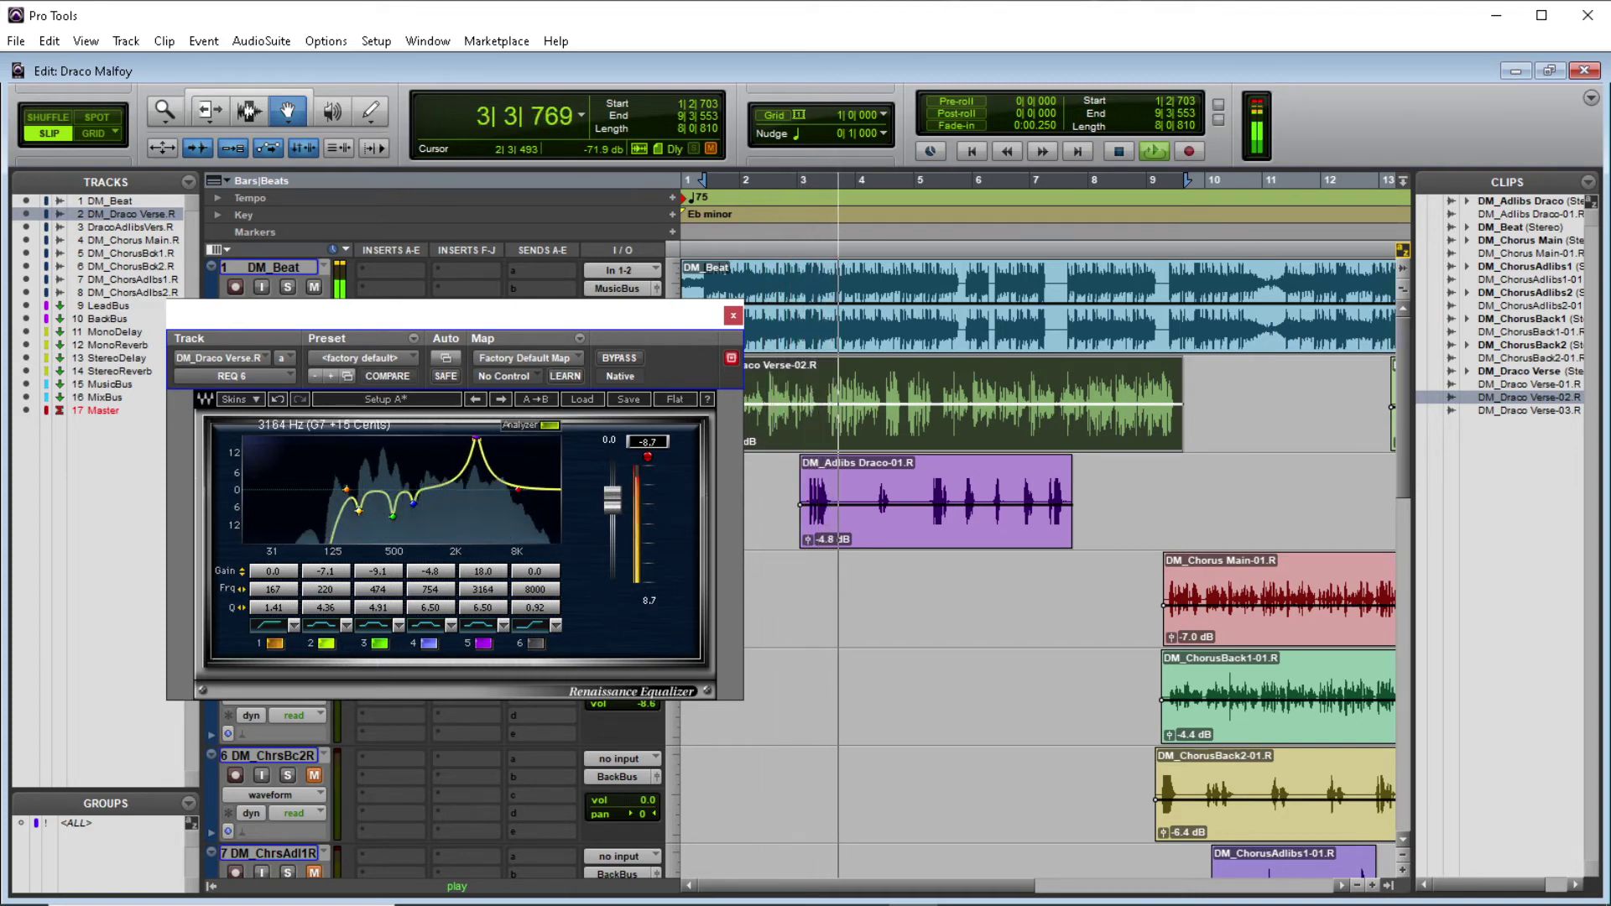
drag(473, 438, 463, 436)
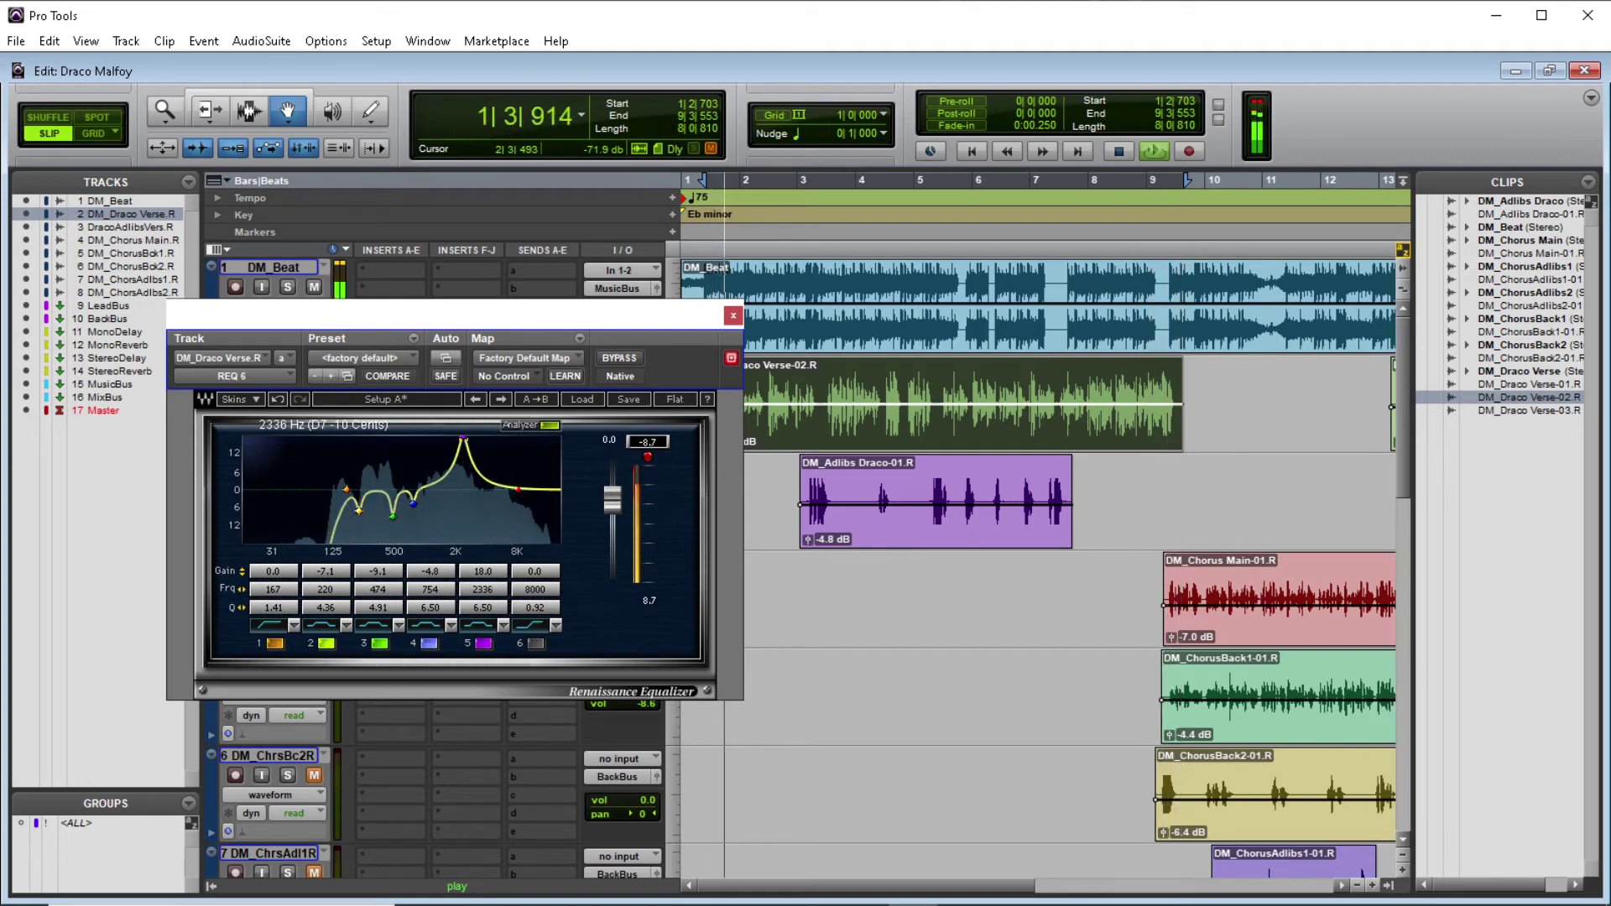
scroll(459, 504, down, 10)
scroll(458, 503, down, 2)
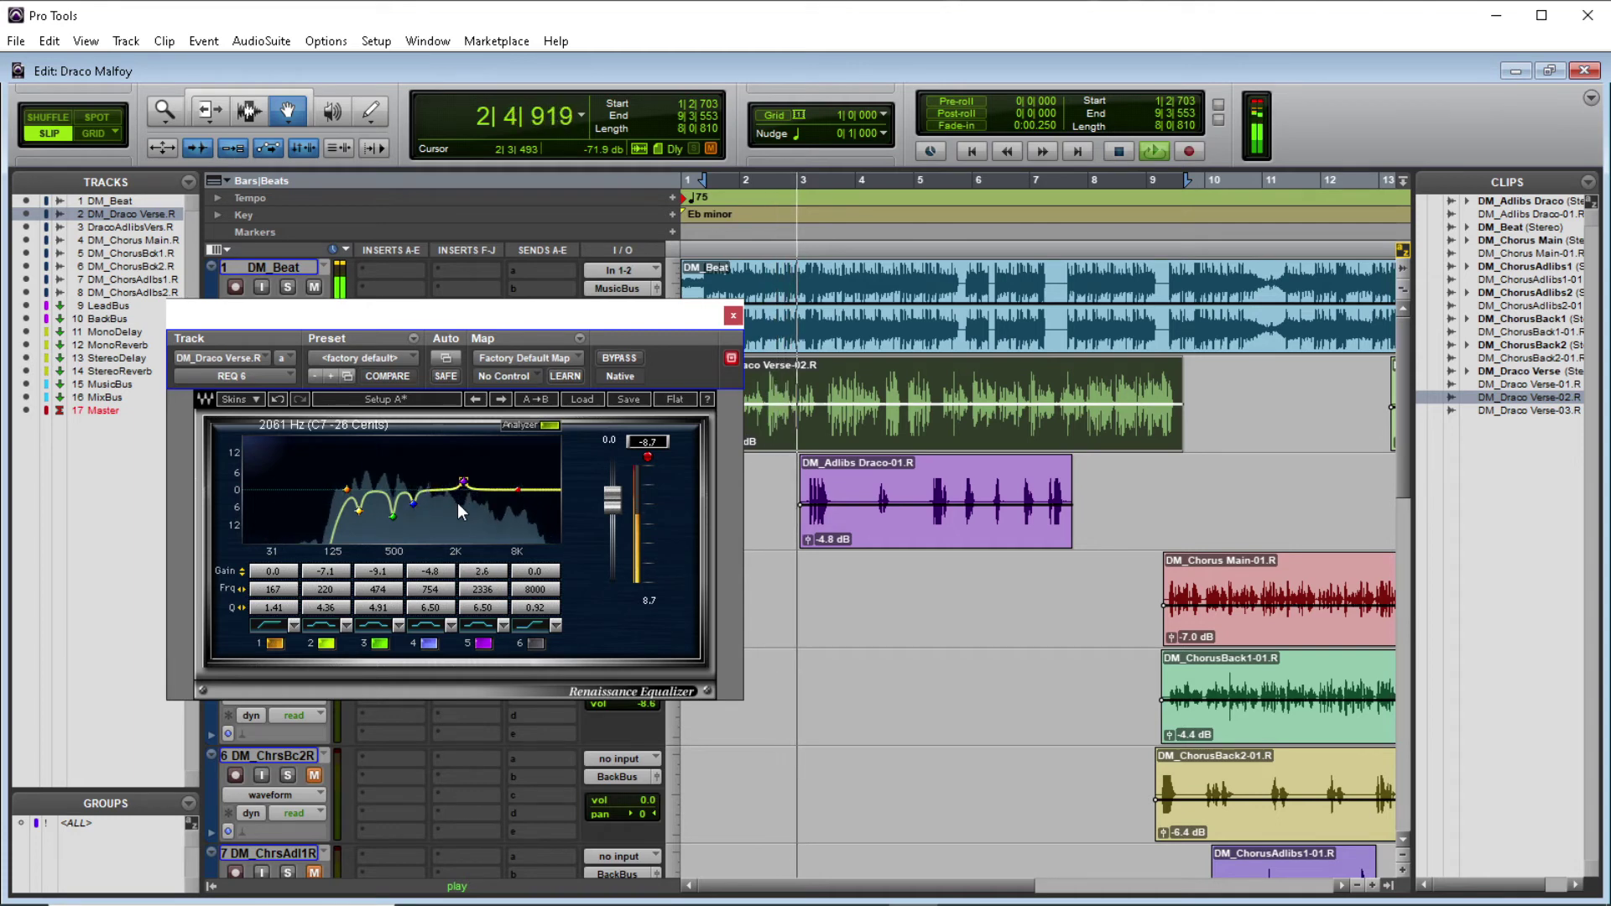
scroll(458, 503, down, 1)
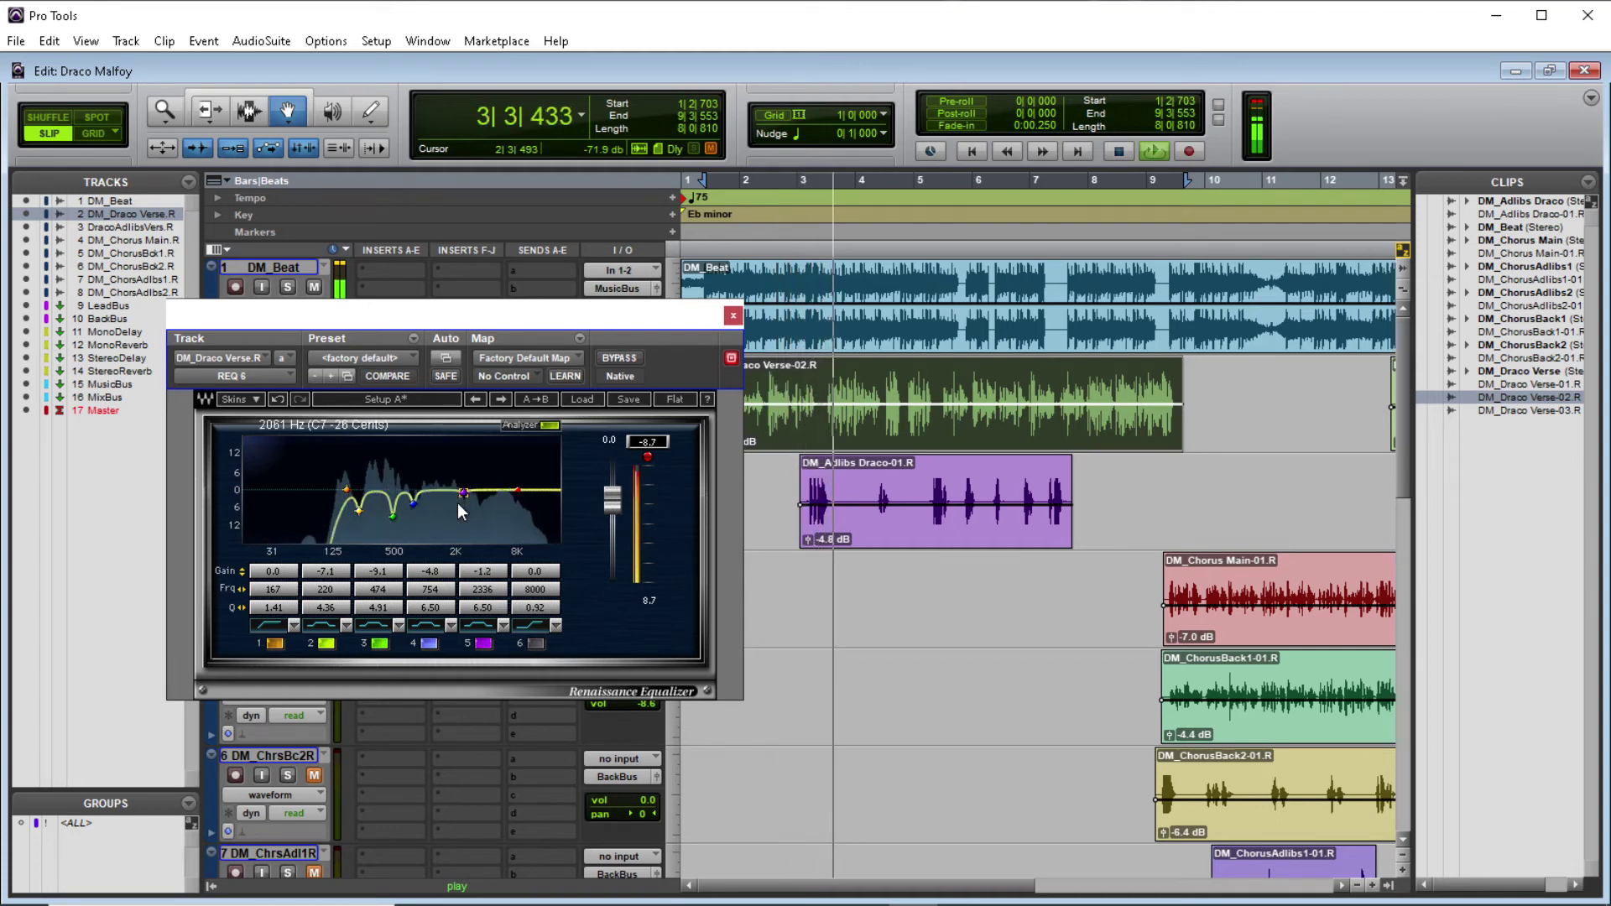
scroll(458, 509, up, 1)
scroll(455, 504, down, 1)
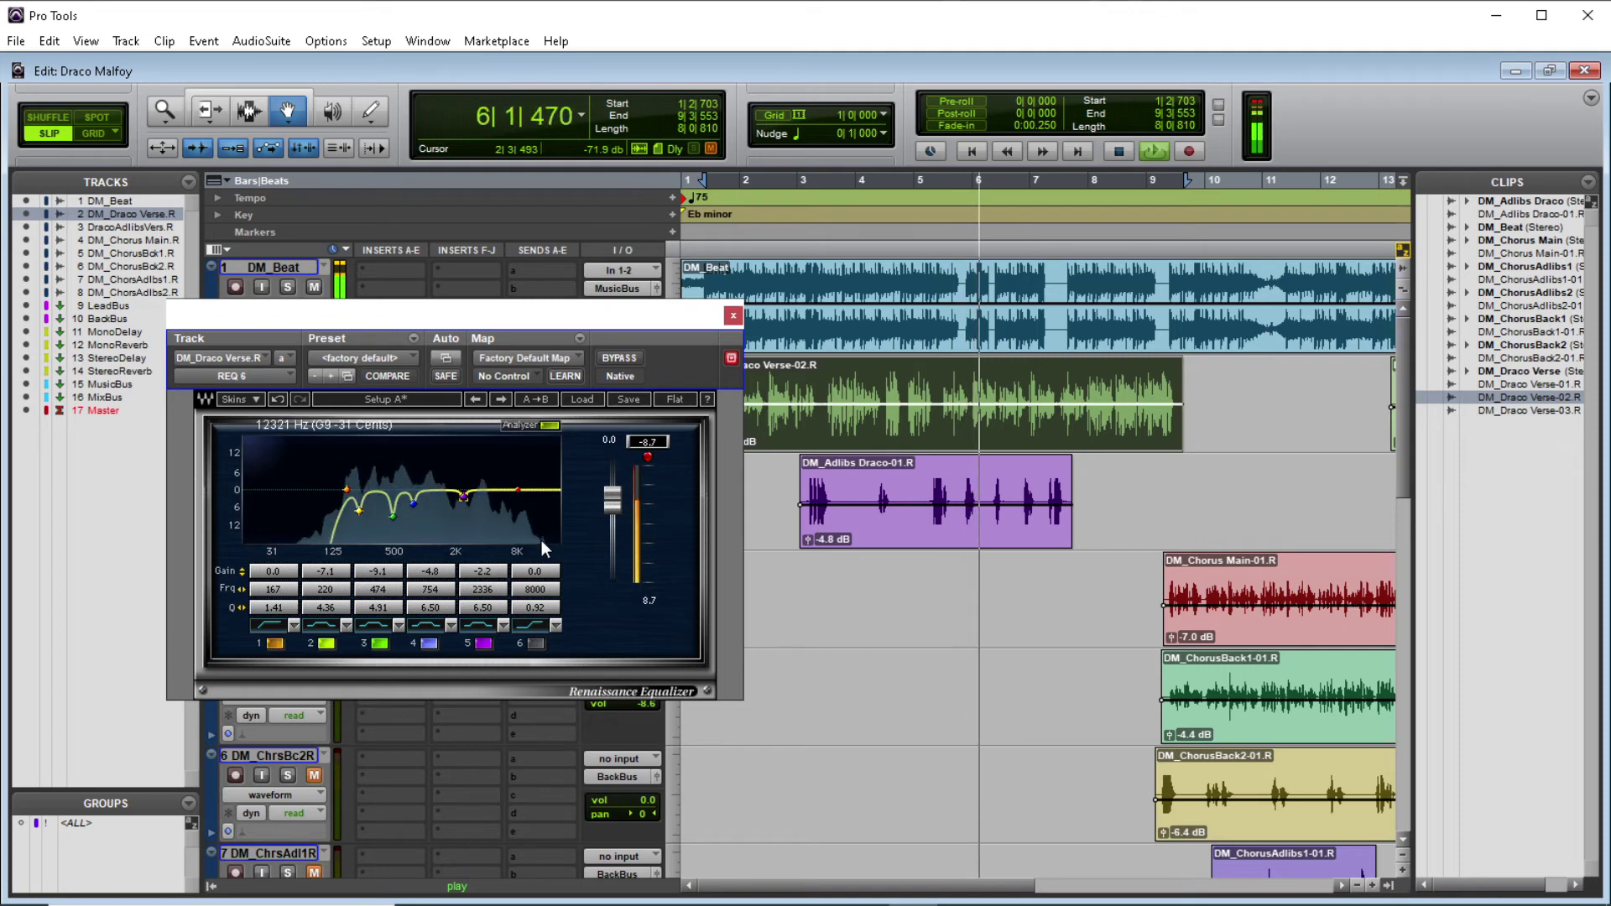
Enable band 6 as a high shelf and tune it by ear to a 10.4 dB boost at 6974 Hz.
click(535, 643)
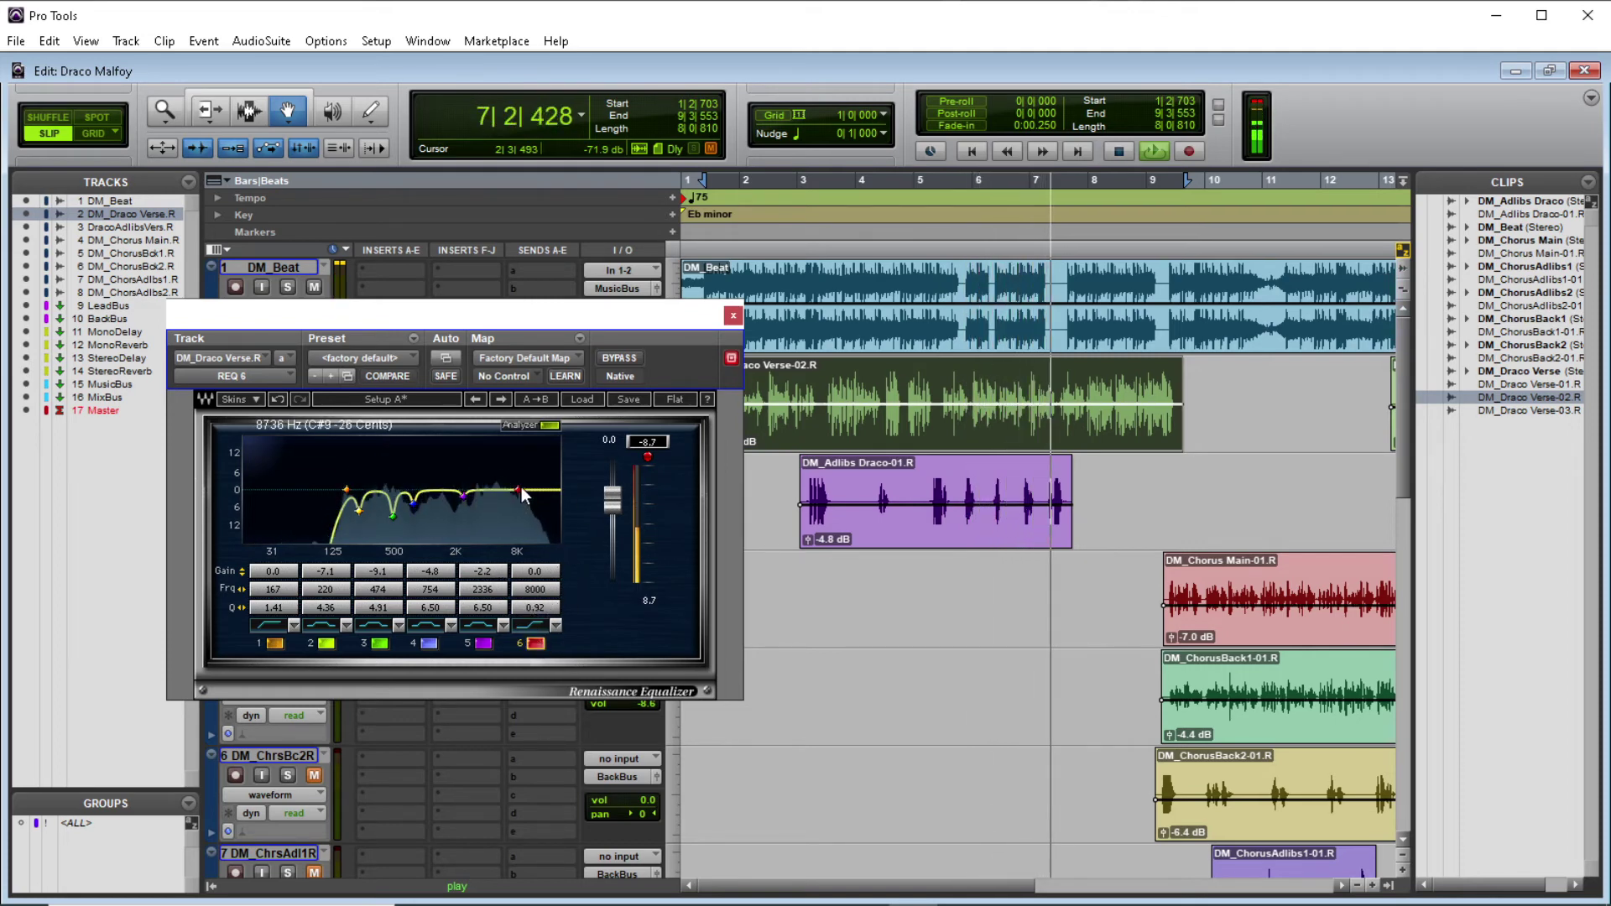
drag(518, 490, 501, 475)
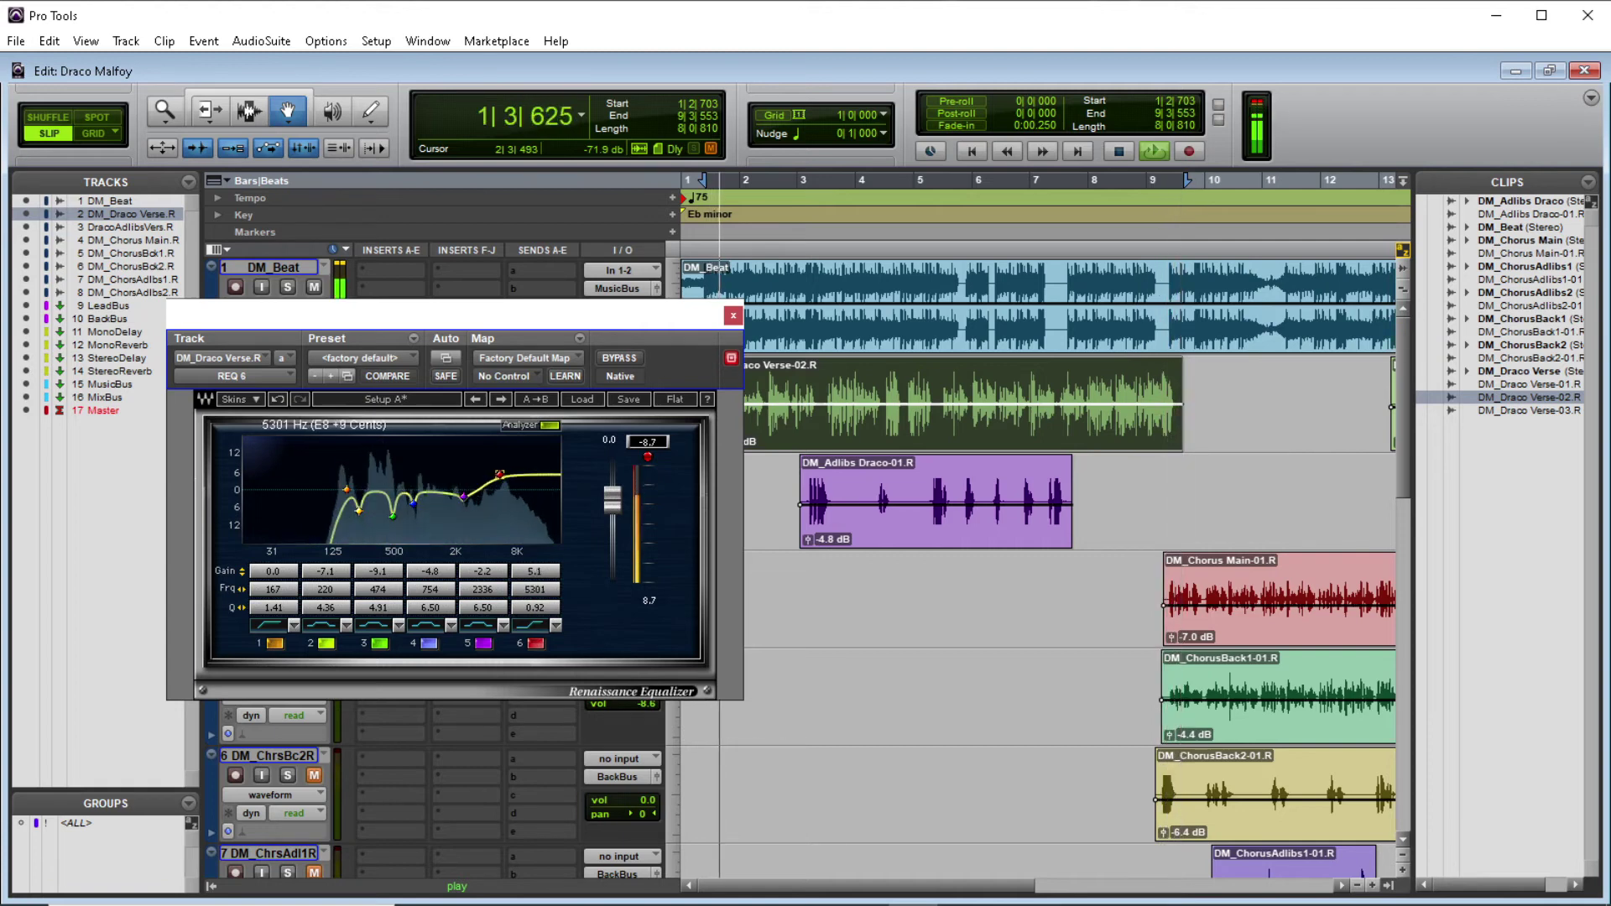
drag(501, 469, 497, 462)
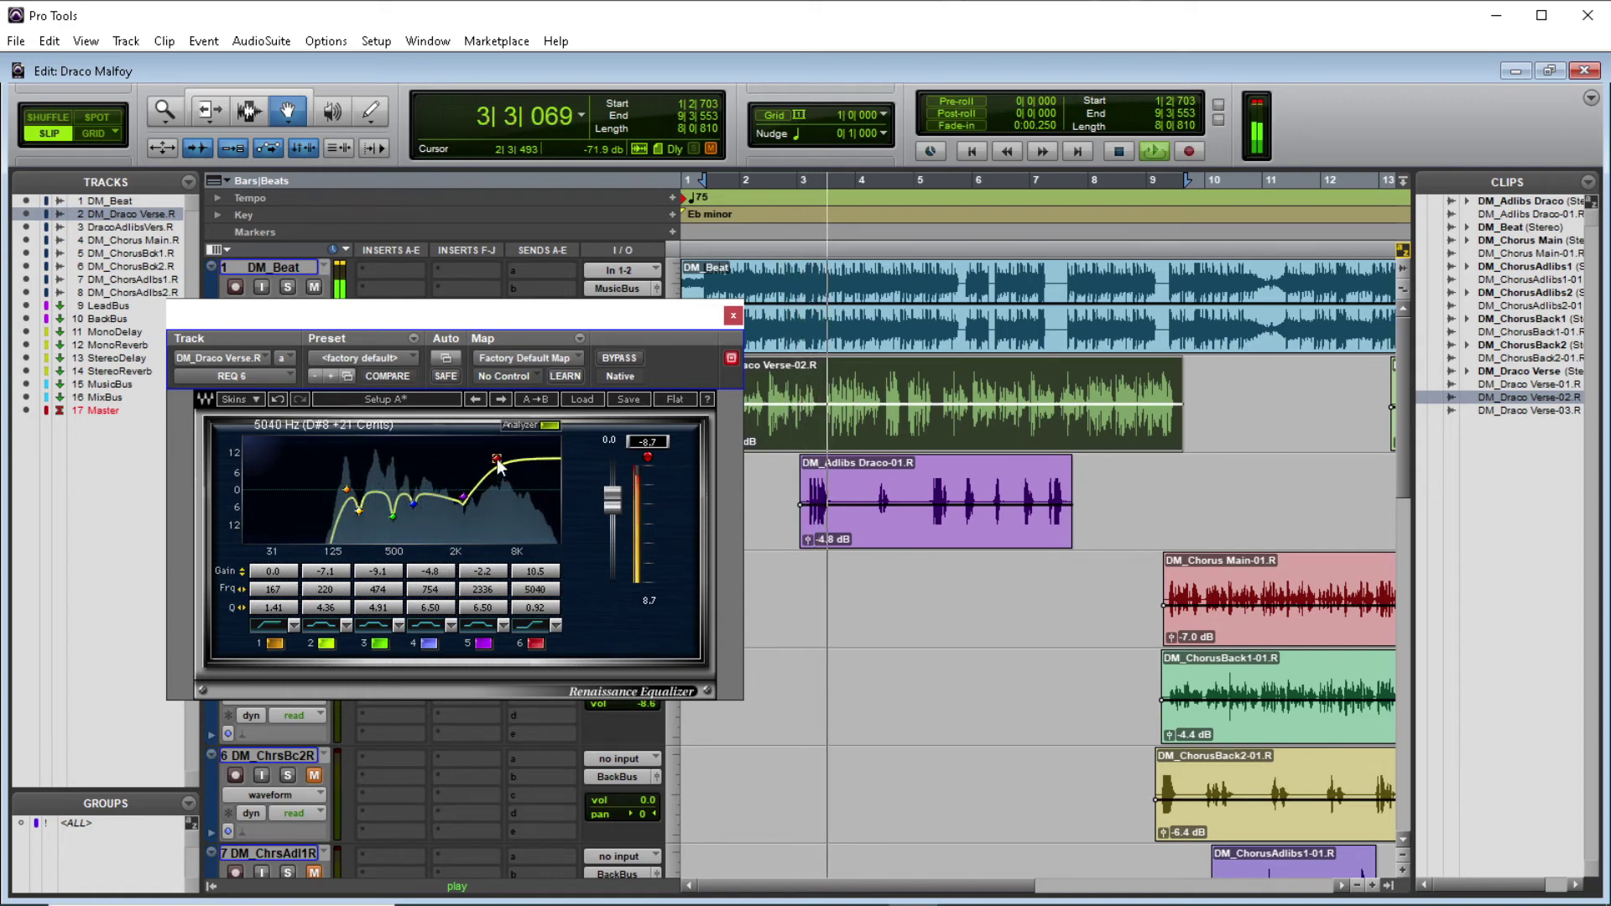
drag(491, 460, 497, 463)
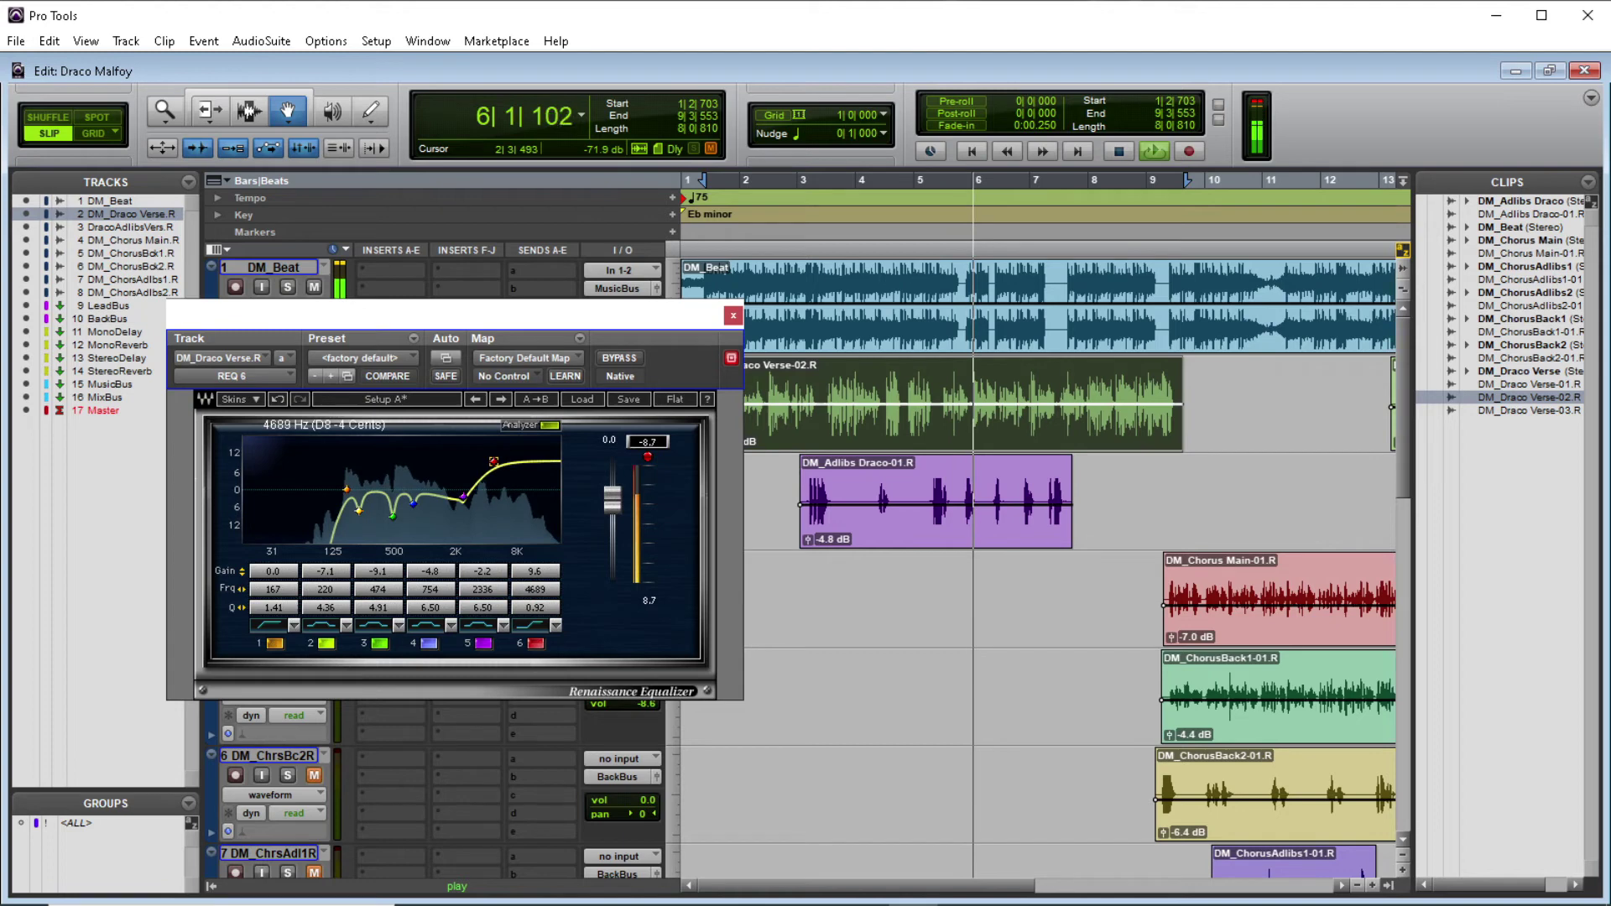
drag(495, 460, 496, 460)
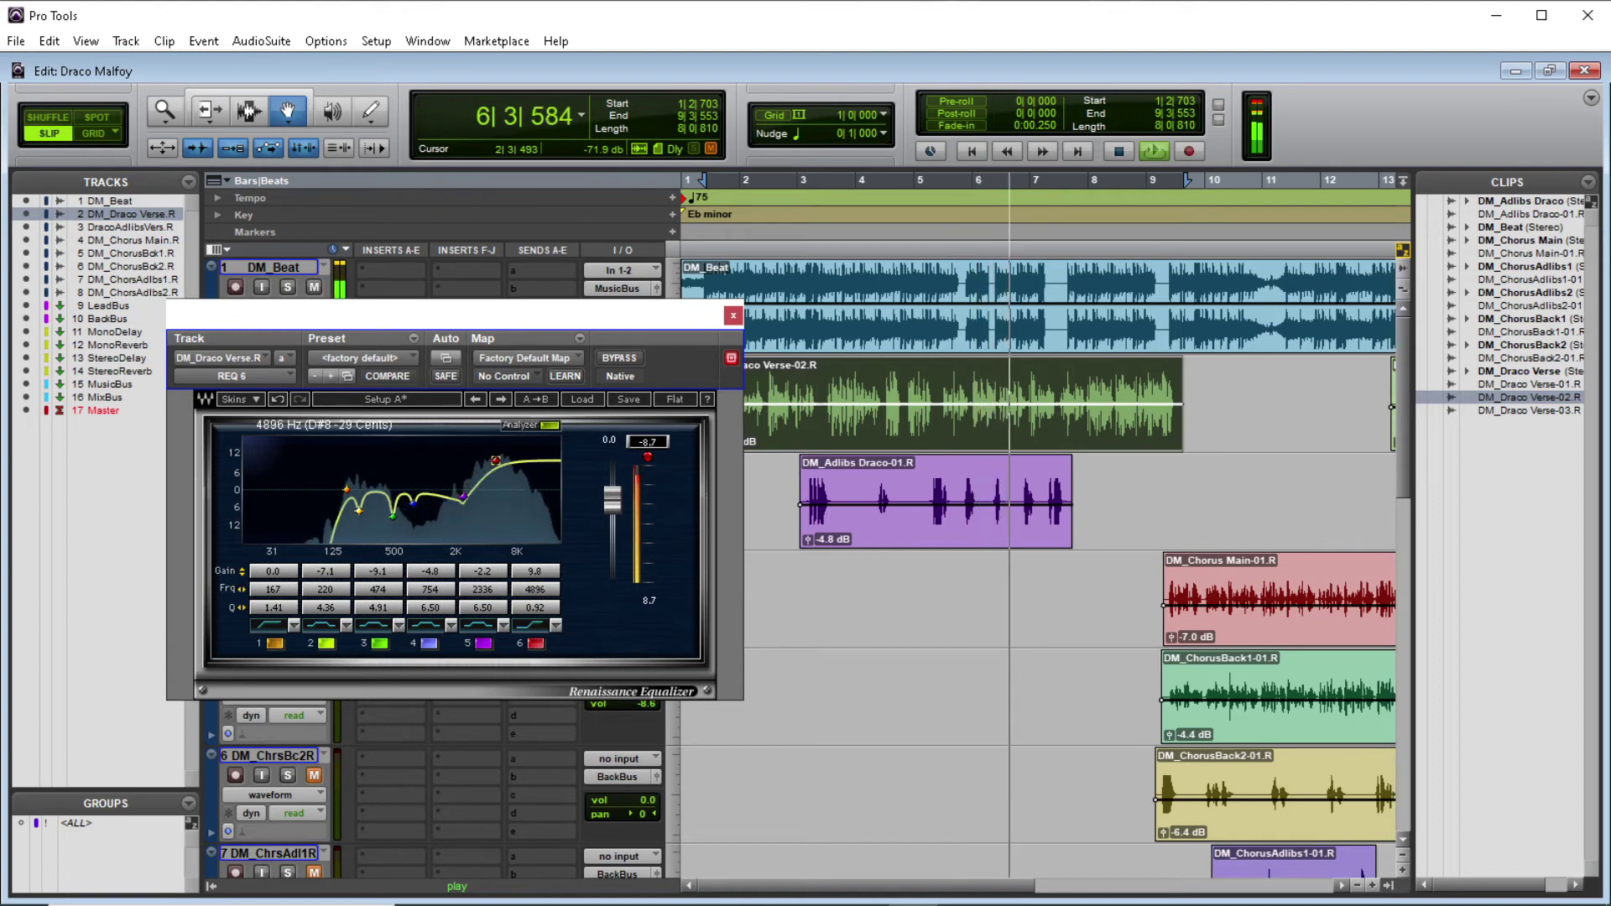
drag(495, 458, 494, 458)
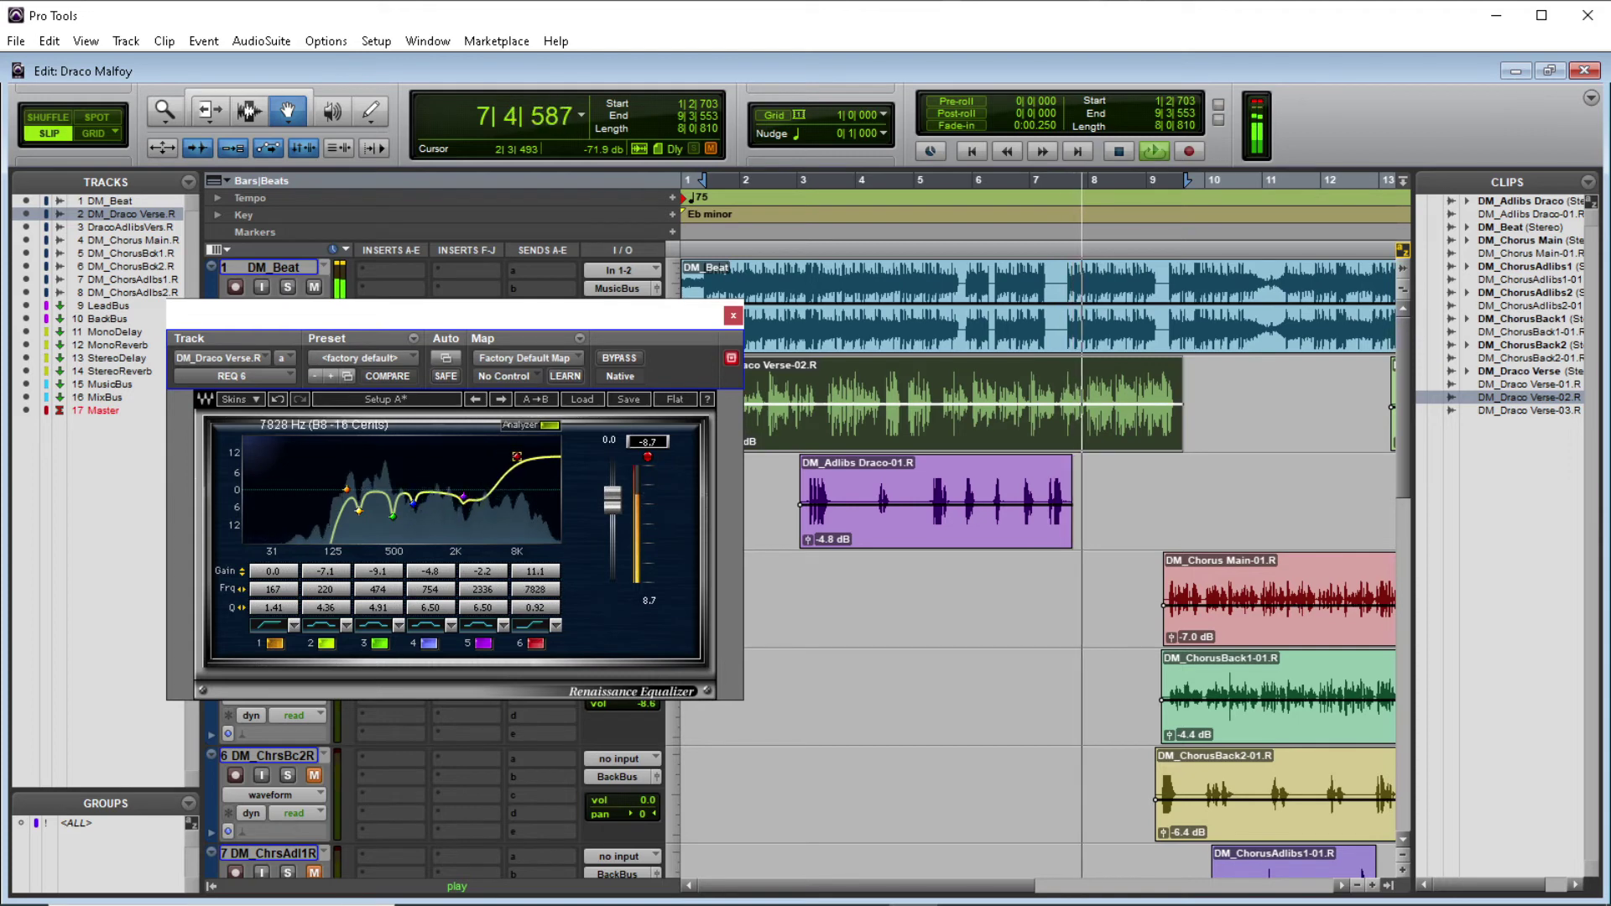
drag(520, 457, 510, 458)
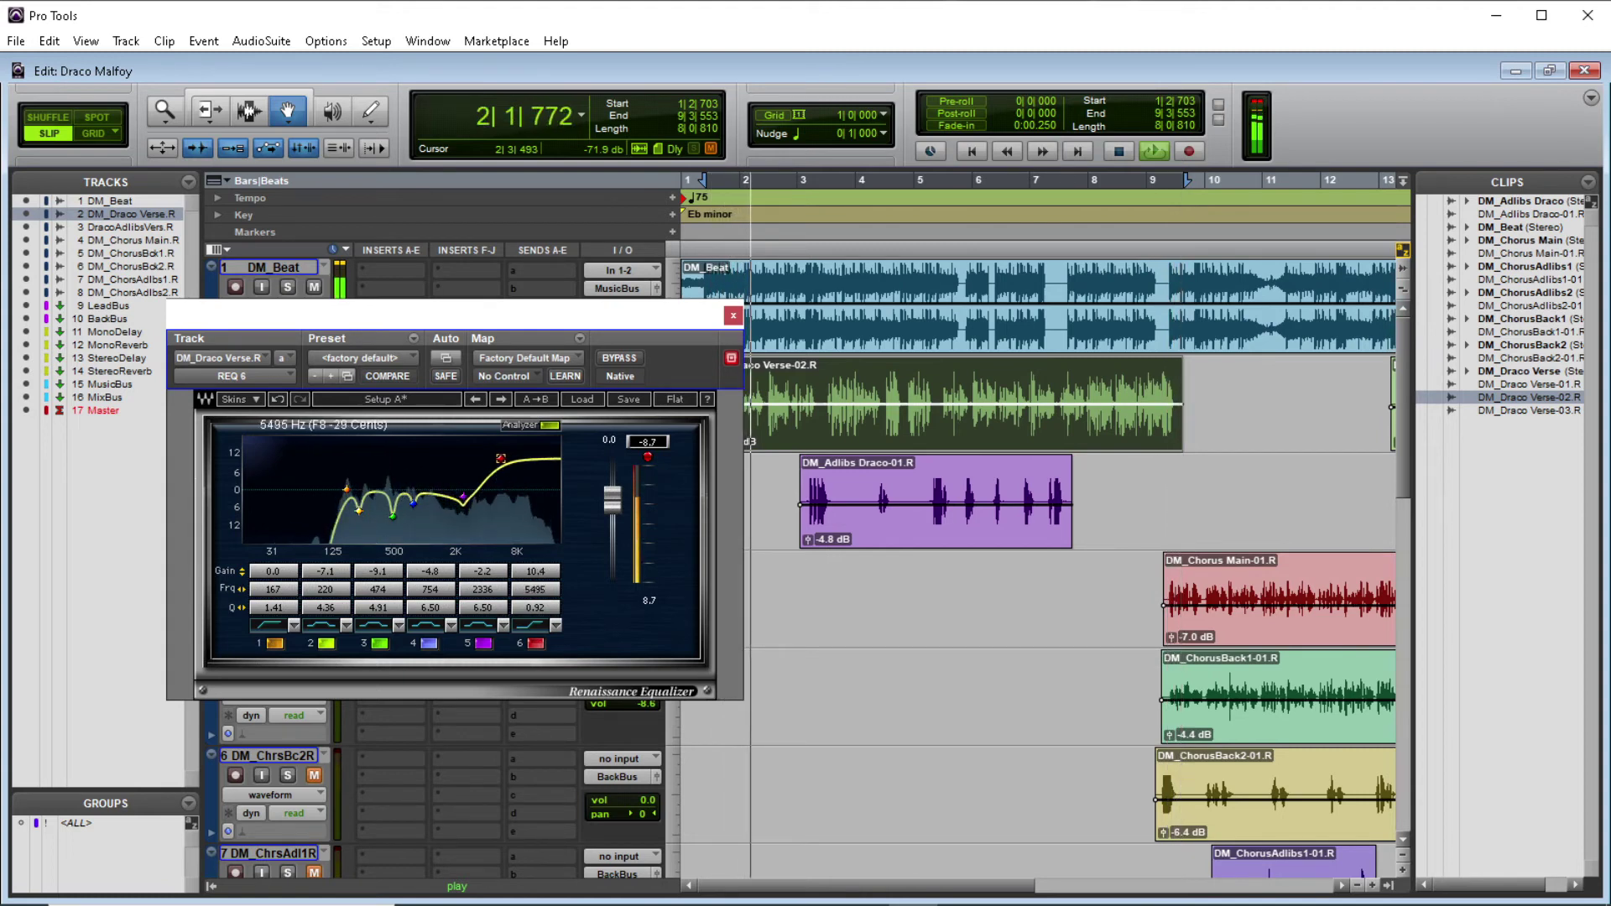
drag(503, 459, 512, 459)
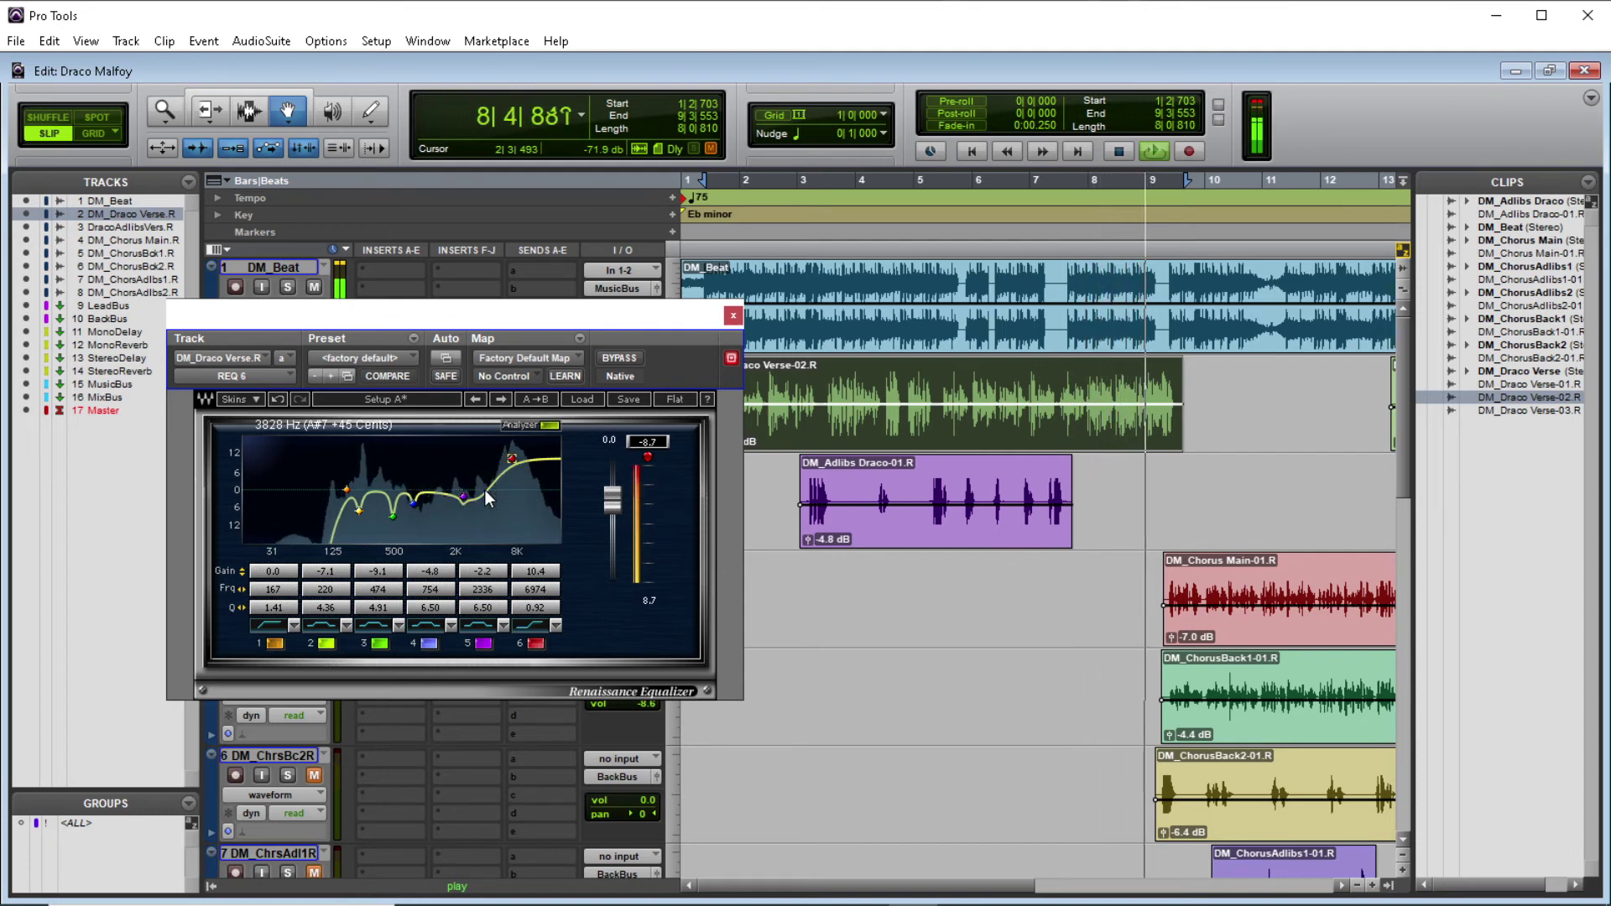
Set the REQ 6 output gain to 0.2 dB, reset its clip meter, and stop playback.
click(657, 441)
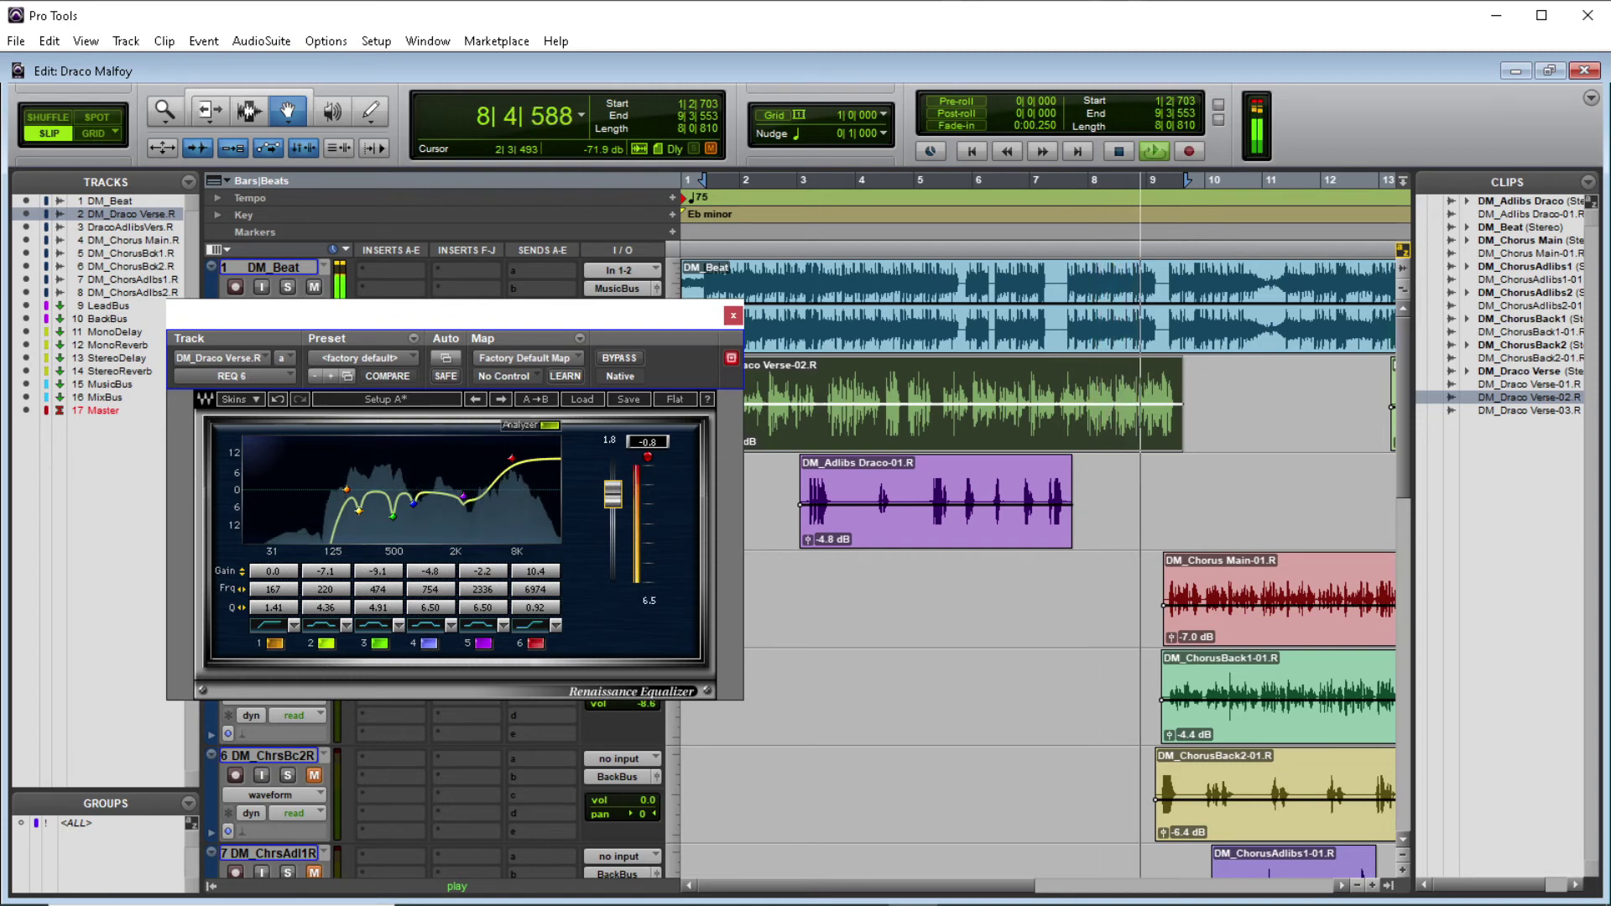
drag(617, 501, 618, 497)
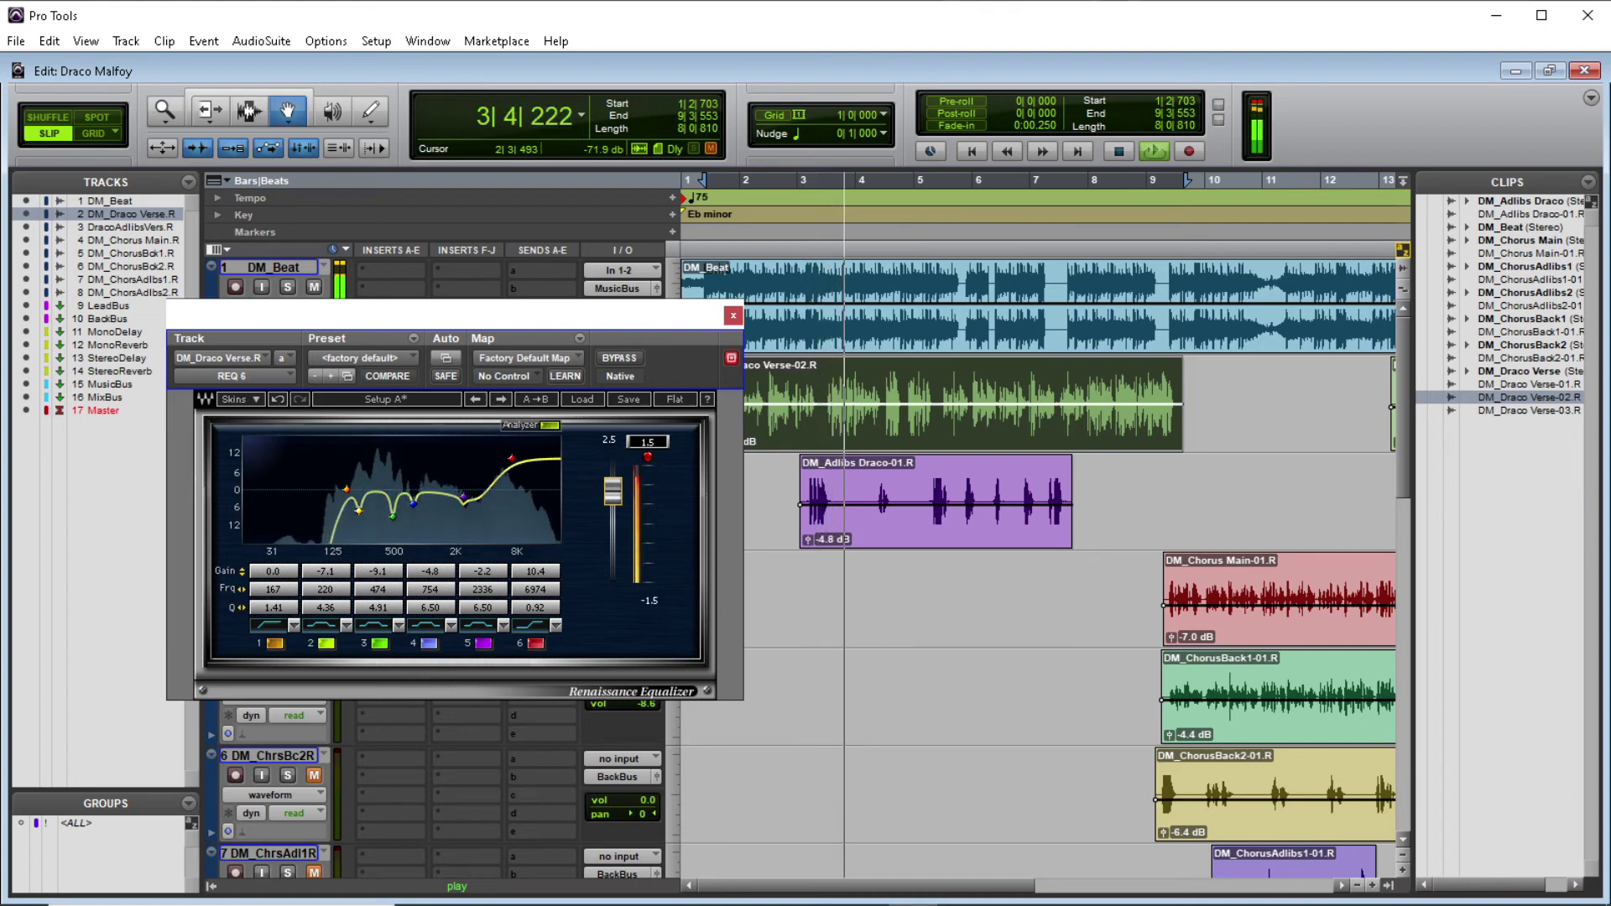
drag(613, 492, 613, 499)
click(647, 457)
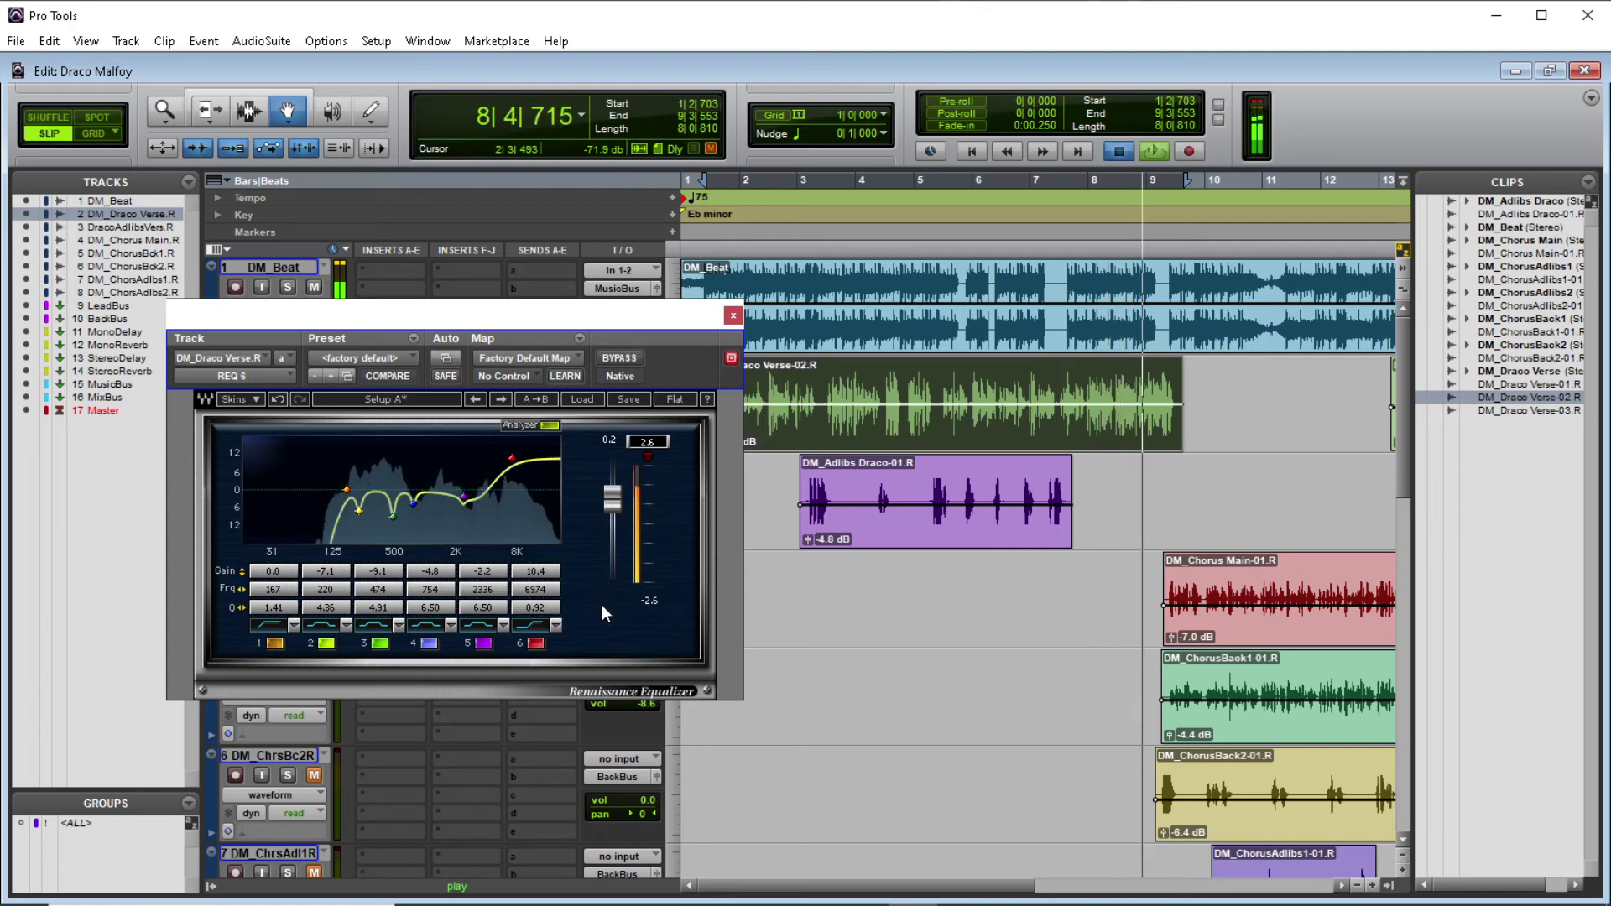
key(space)
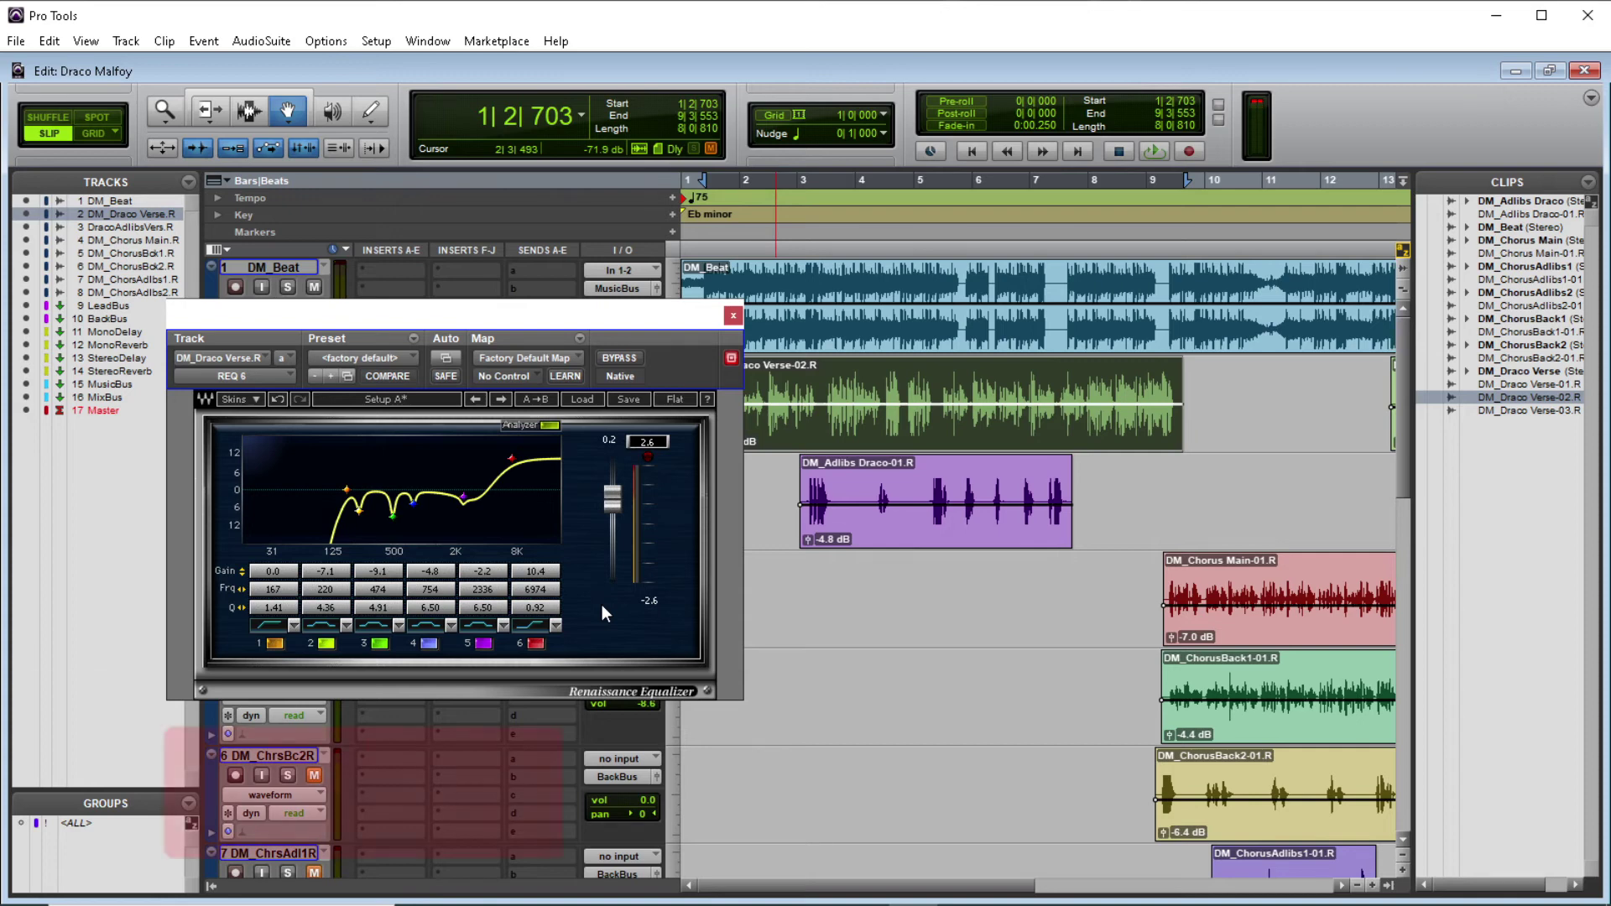
Bypass the verse REQ 6, move its window clear of the verse clip, and start playback to compare the sound without EQ.
click(617, 359)
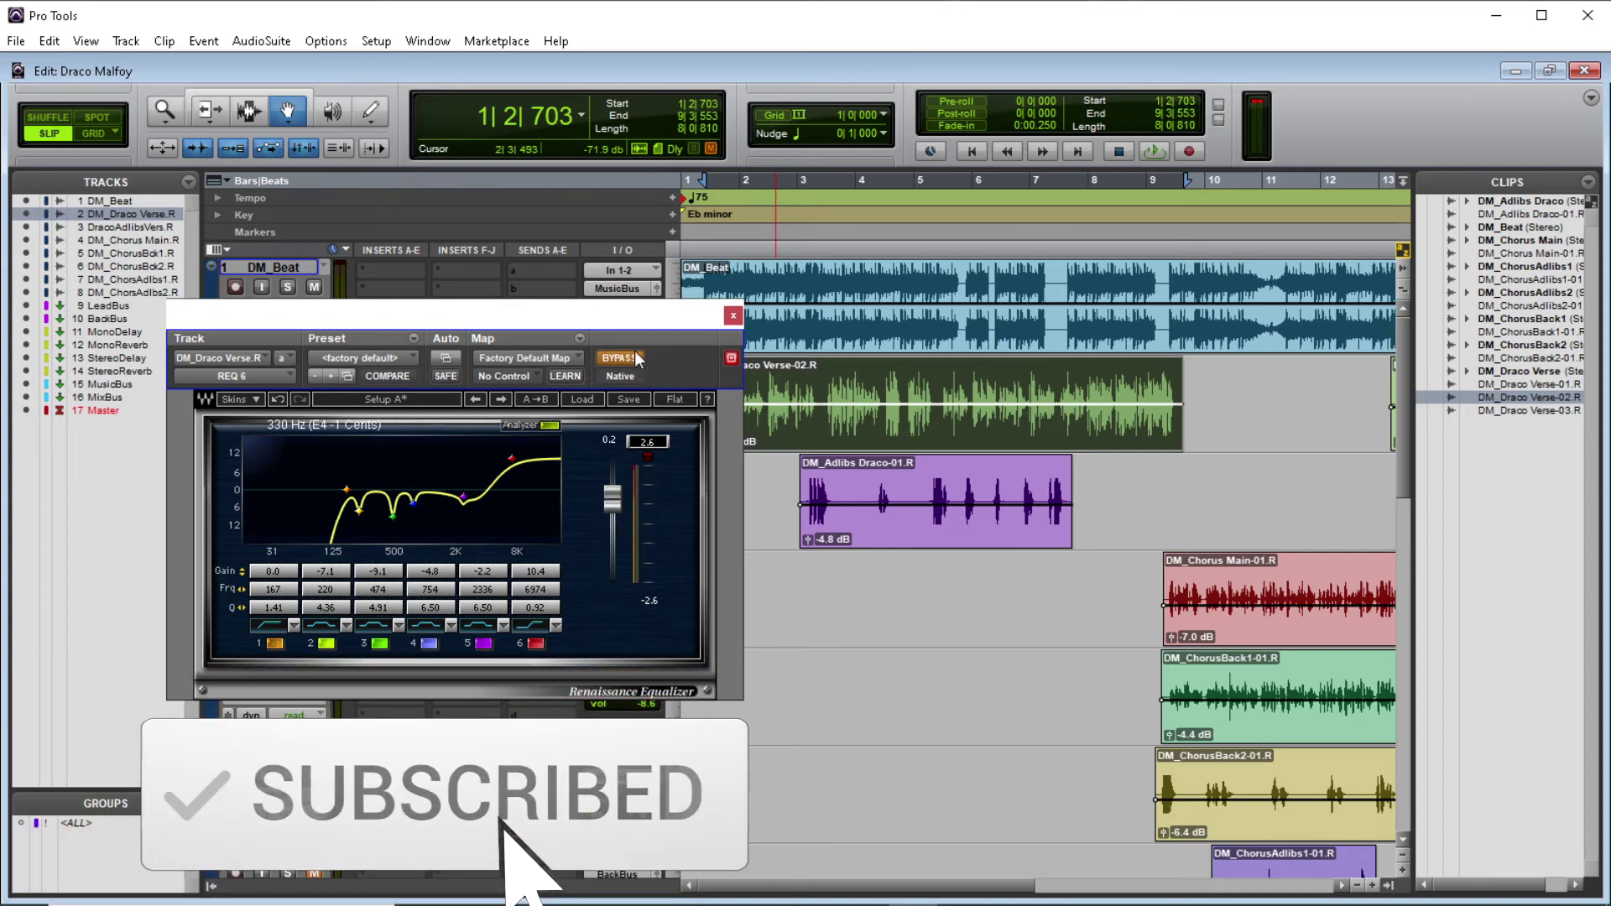
drag(654, 313, 507, 319)
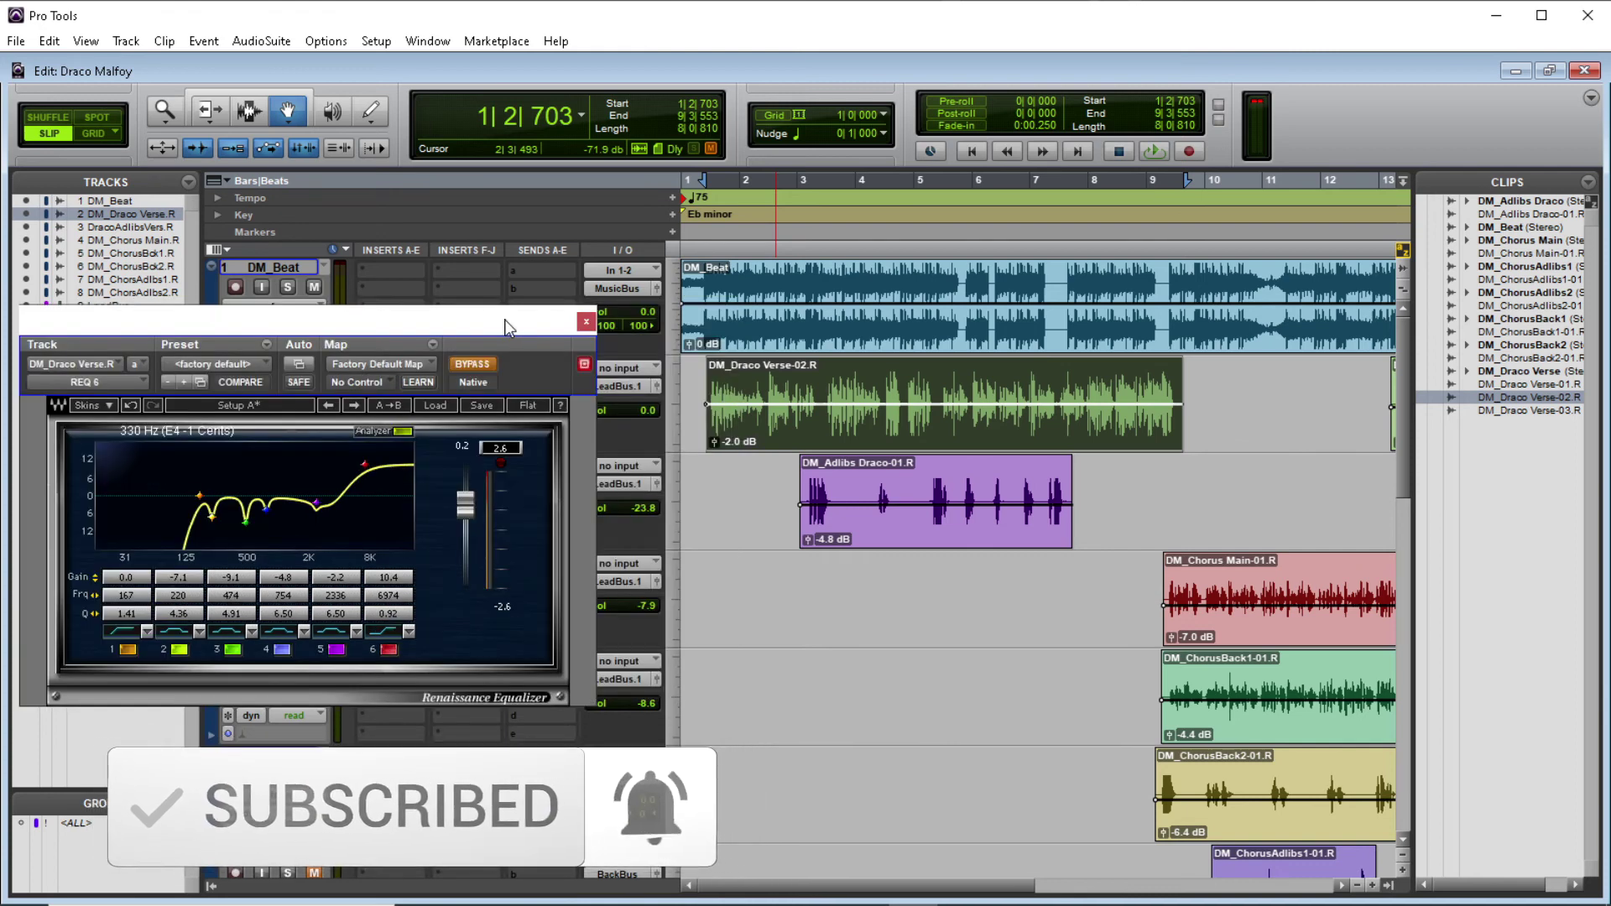
key(space)
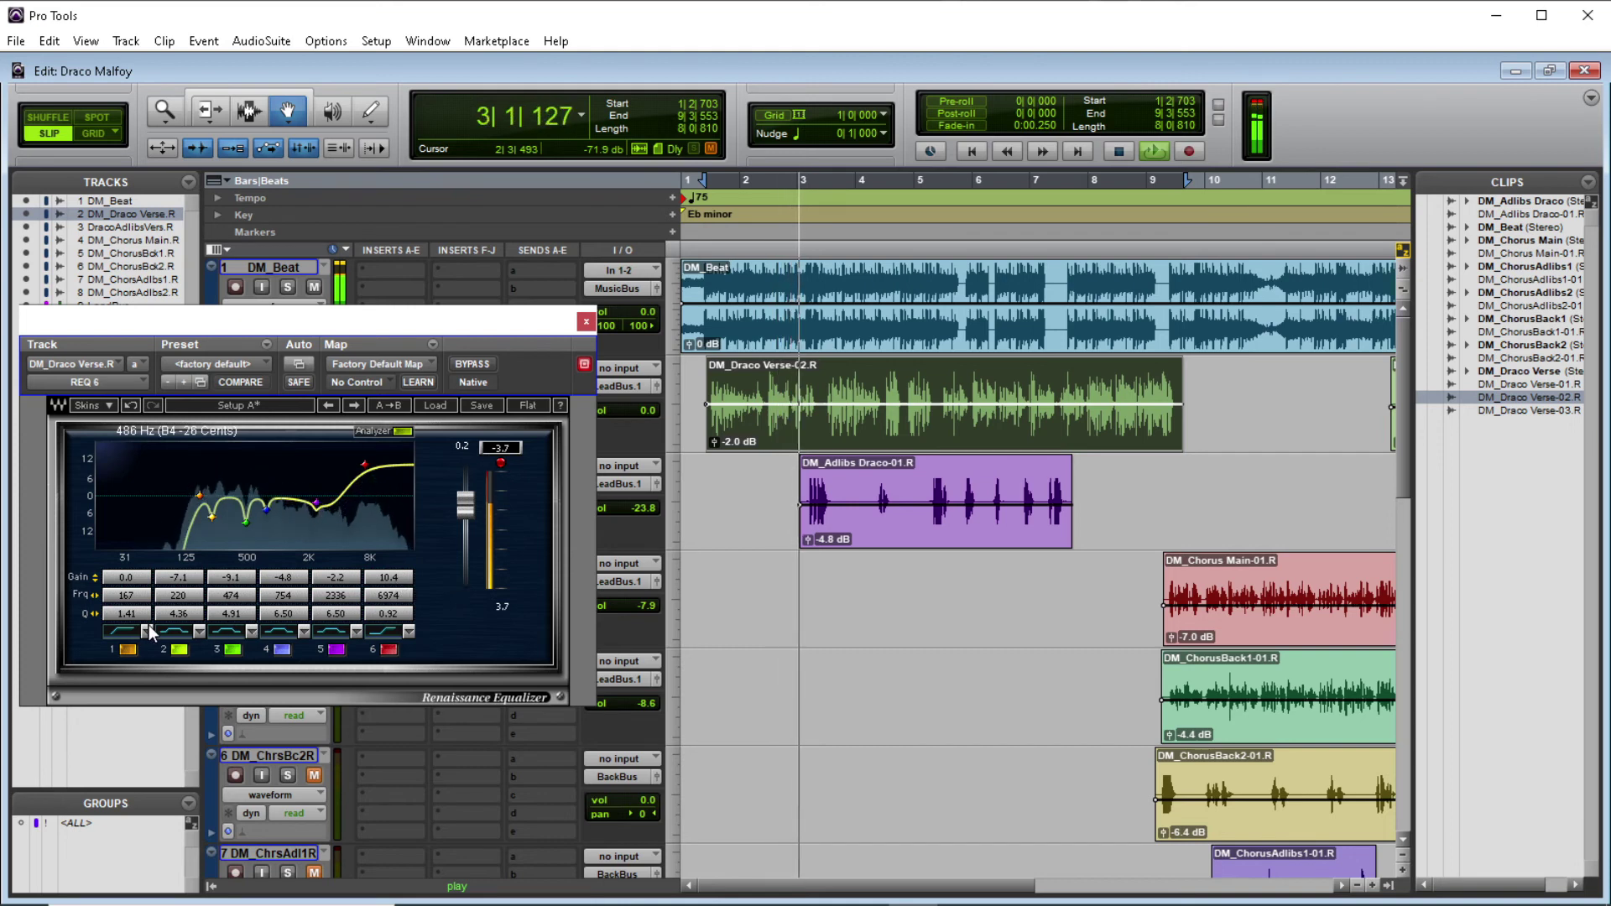
Lower the band 1 high-pass Q to 1.04, stop playback, and close the REQ 6 window.
drag(132, 615, 97, 615)
mouse_move(329, 901)
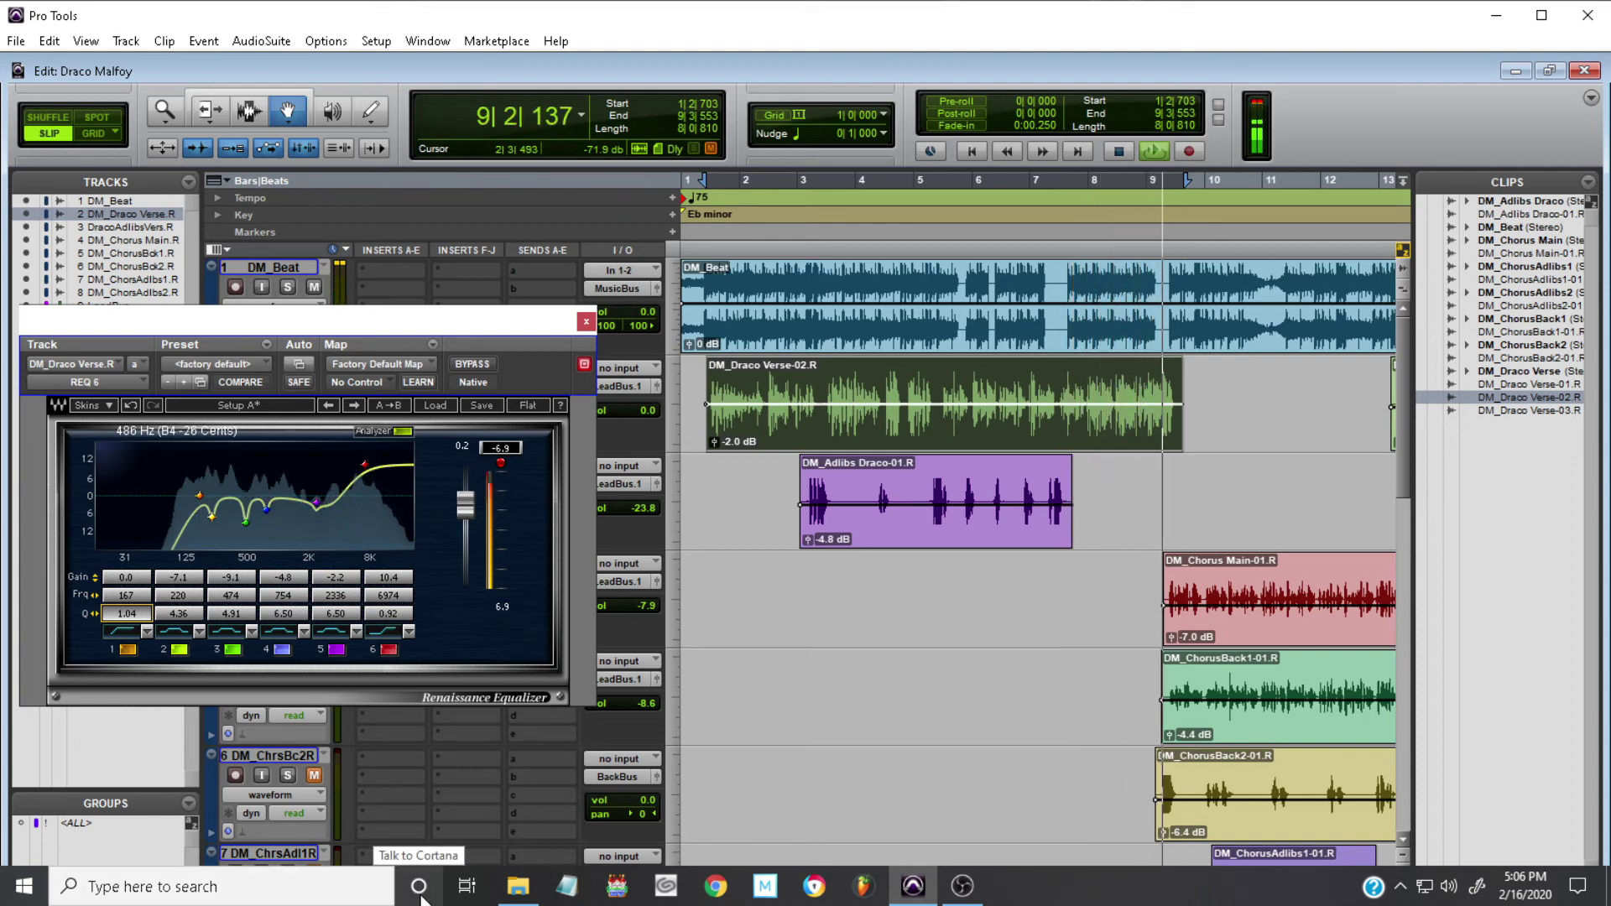
key(space)
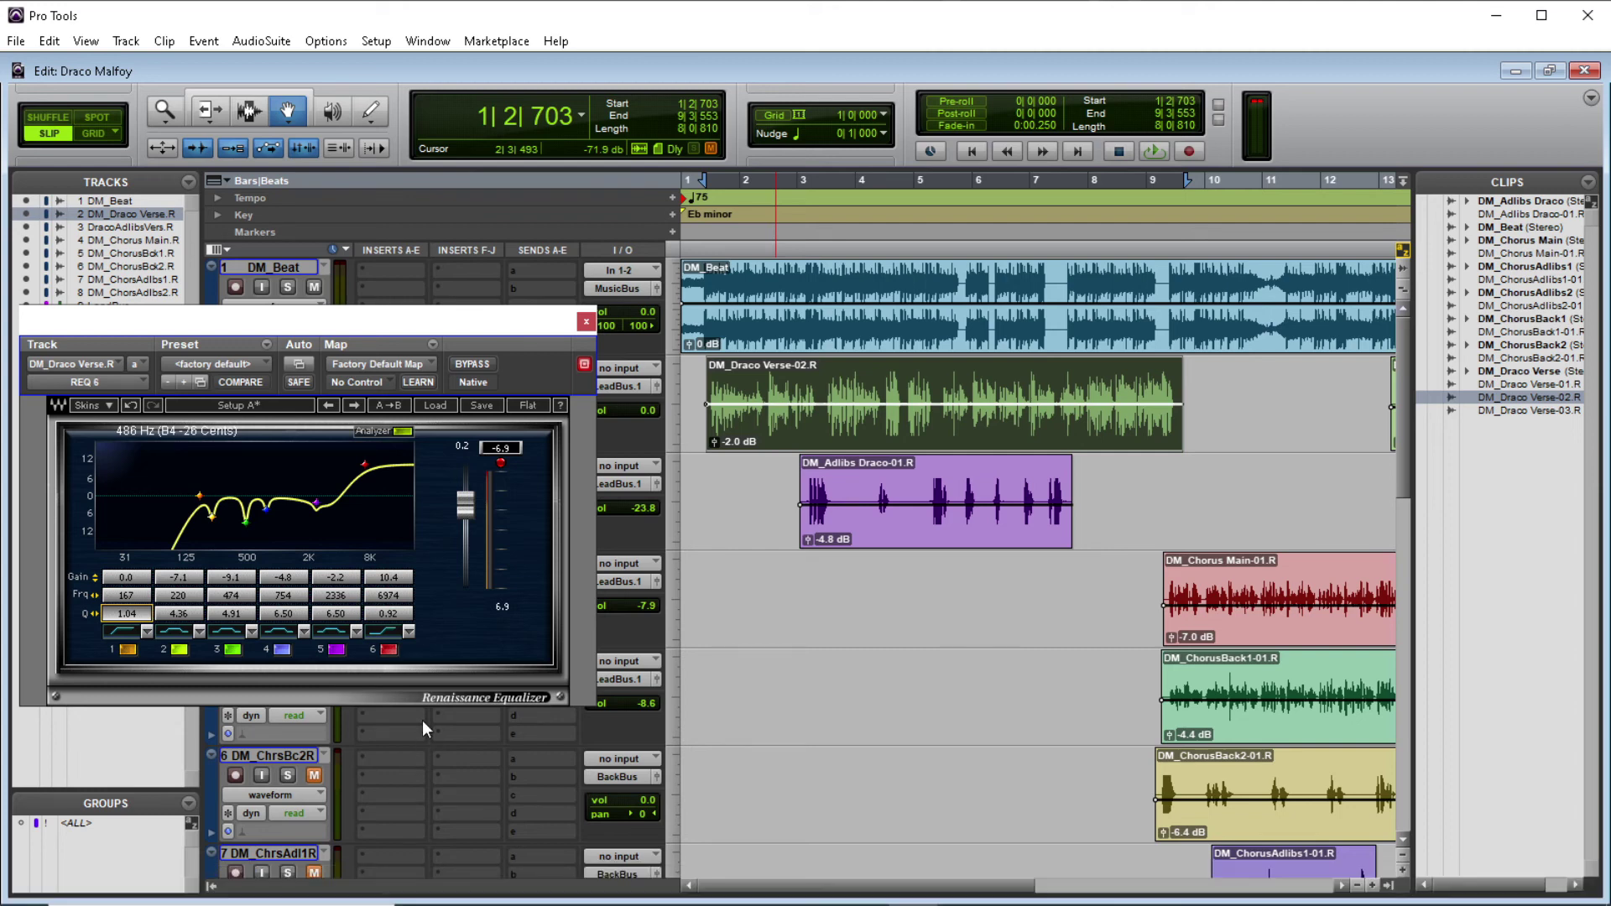
click(585, 322)
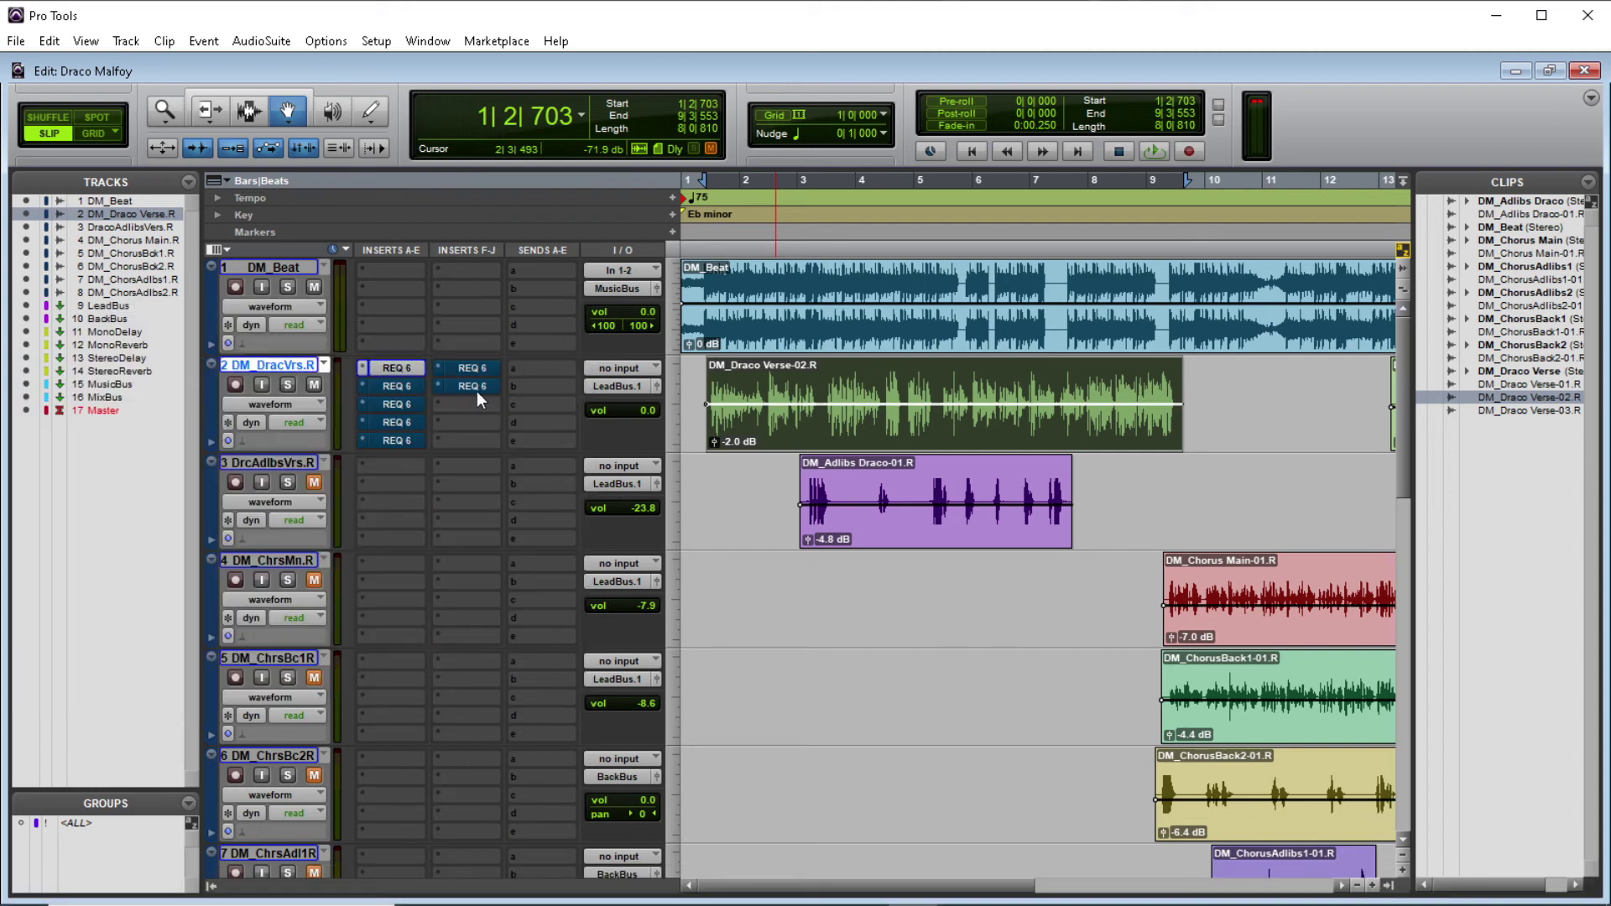
Review the inserts on the LeadBus and BackBus tracks, return to the verse track, and play the verse in the mix.
scroll(411, 567, down, 7)
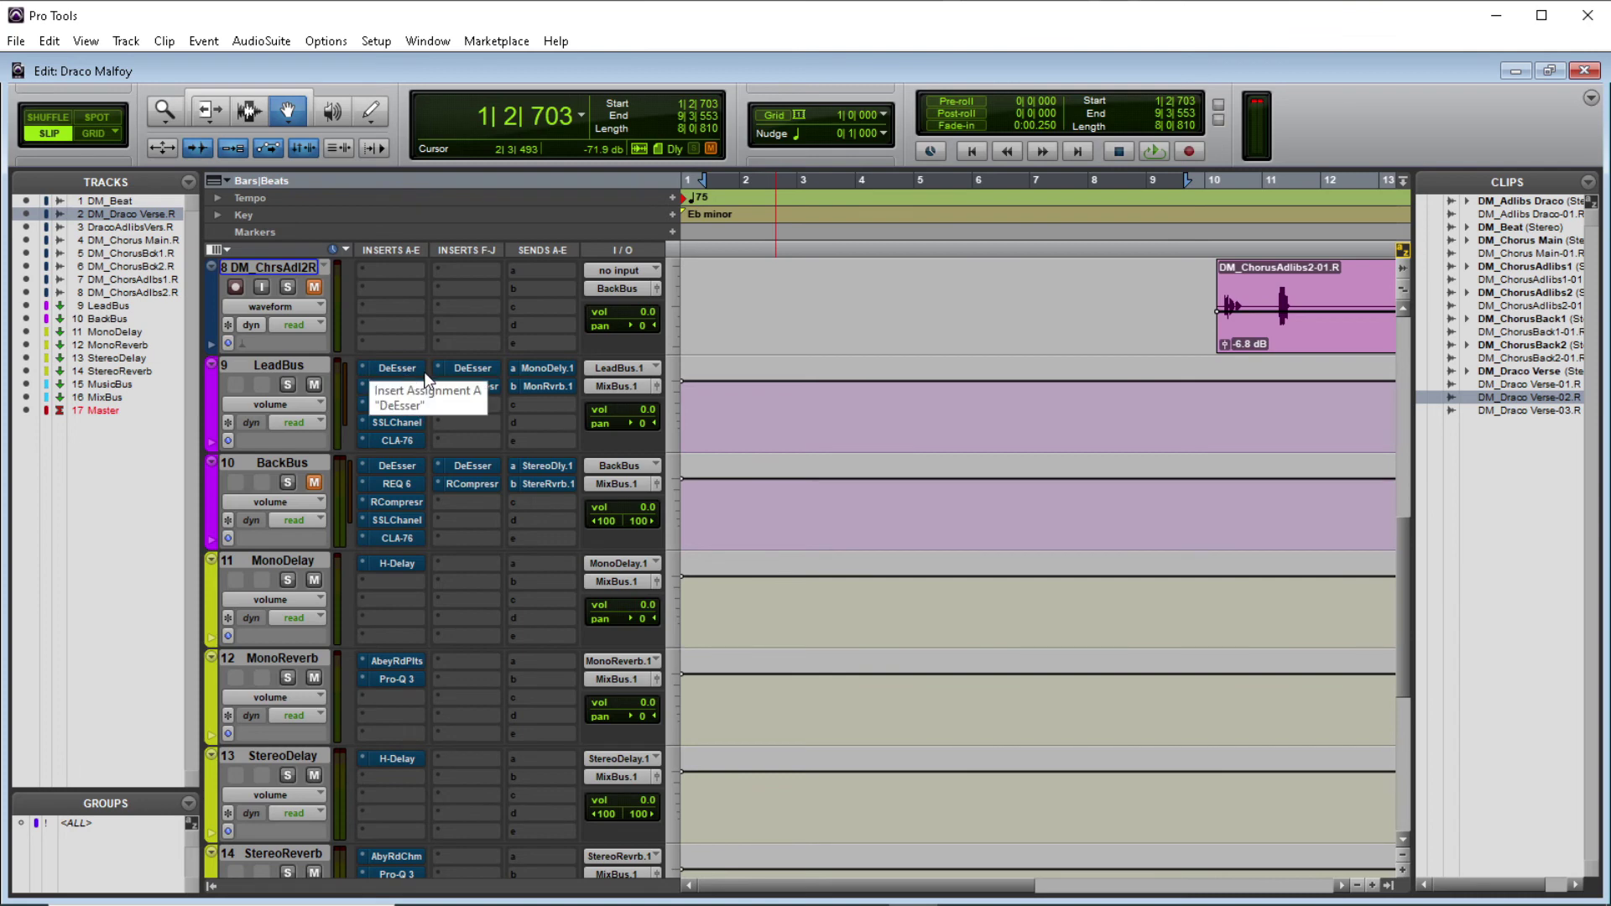
scroll(424, 378, up, 3)
scroll(425, 379, up, 4)
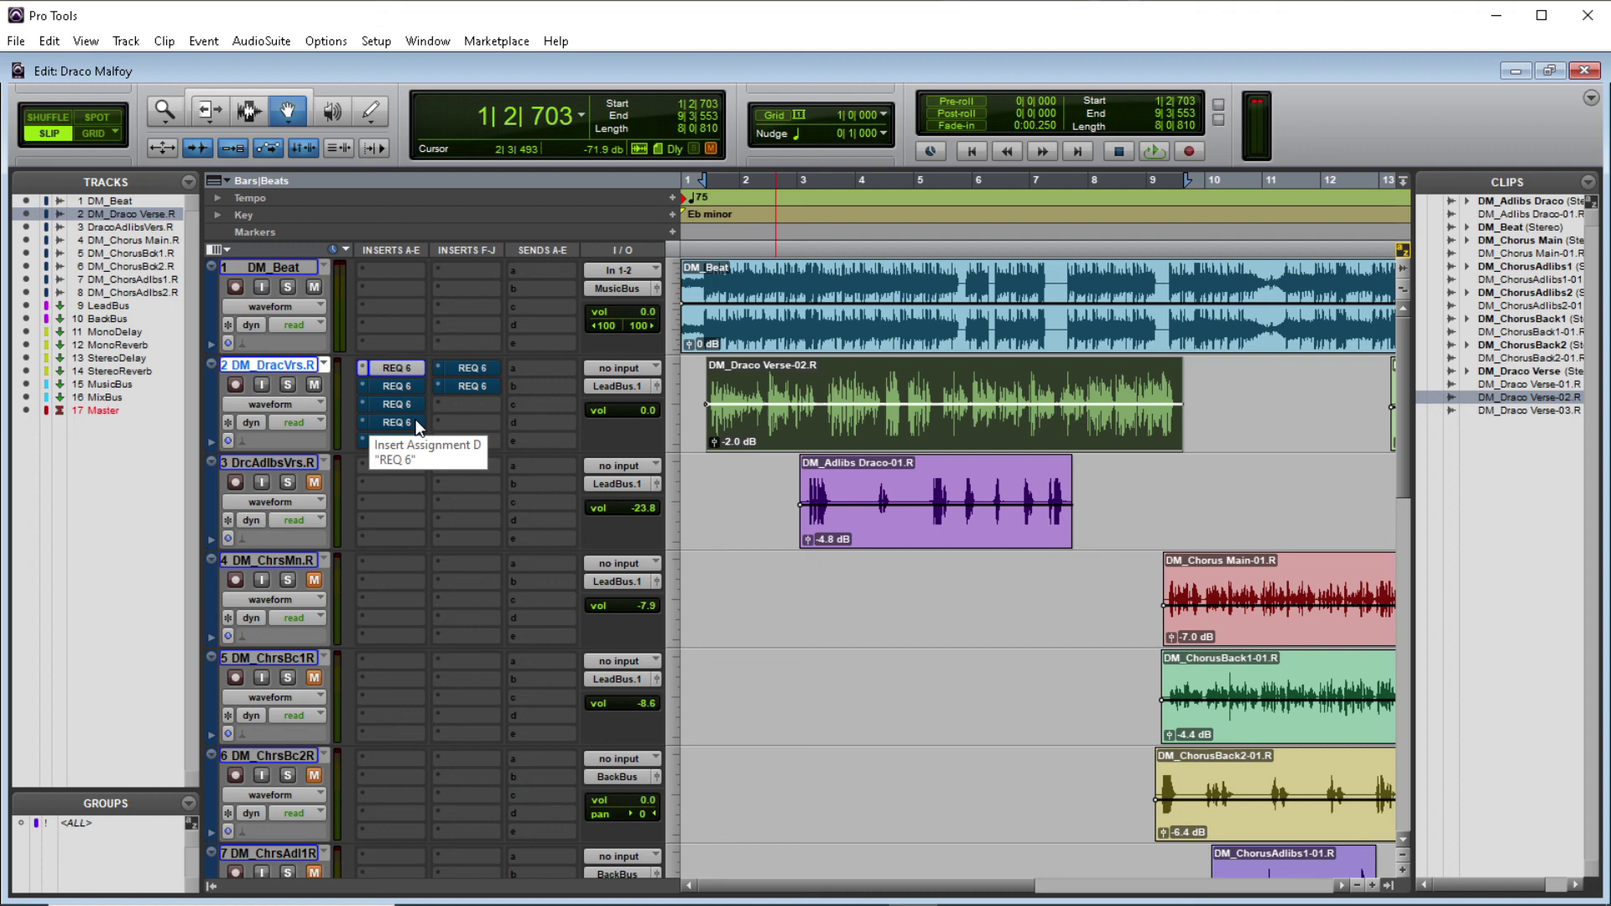
key(space)
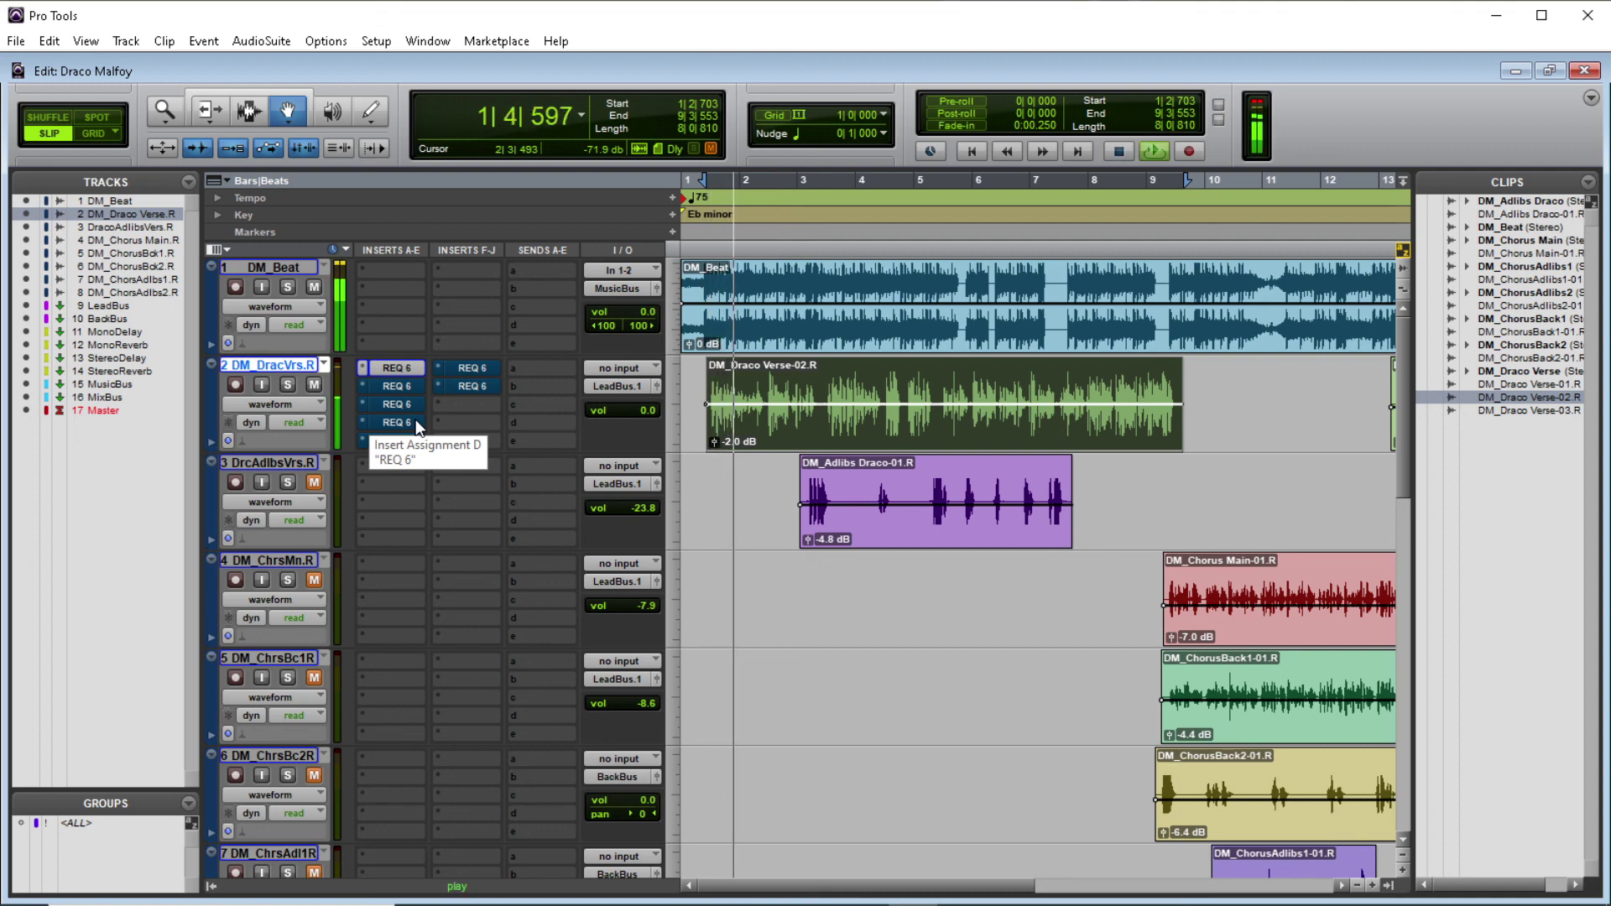